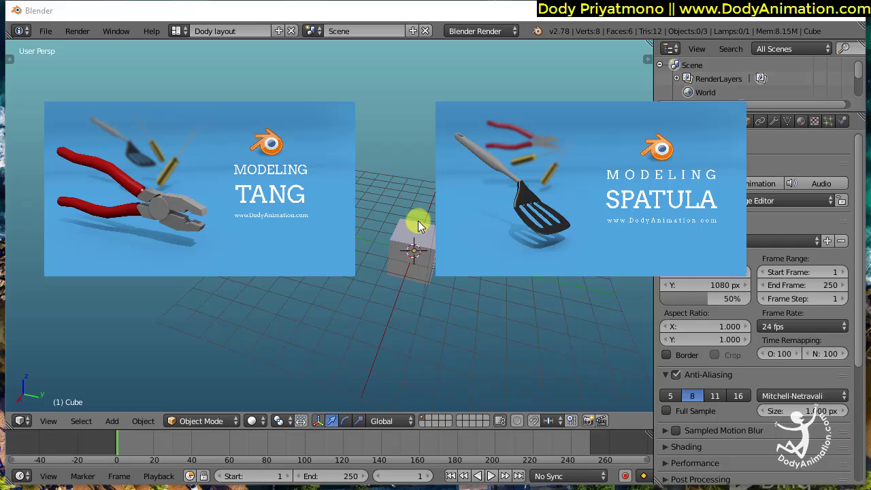
pyautogui.click(444, 226)
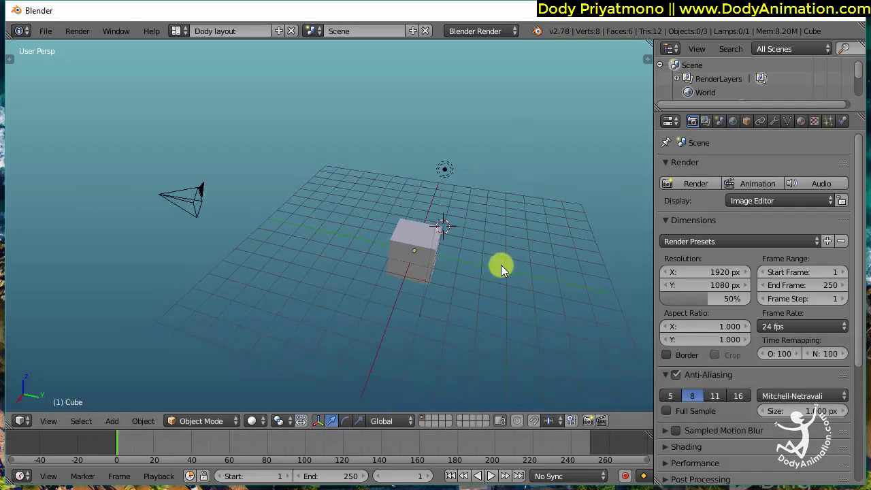
pyautogui.press('shift')
pyautogui.keyDown('shift'); pyautogui.moveTo(487, 256); pyautogui.dragTo(420, 248, button='middle'); pyautogui.keyUp('shift')
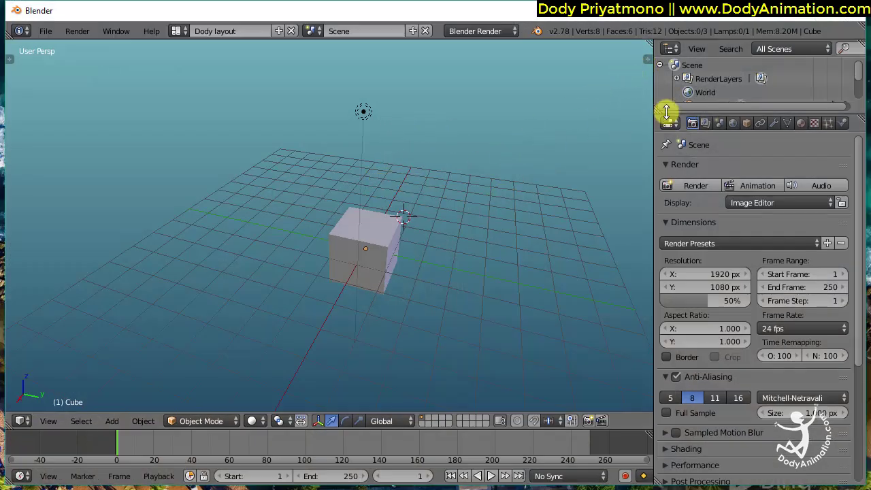
# Enlarge the Outliner area in width and height and switch it to the UV/Image Editor.
pyautogui.moveTo(668, 111); pyautogui.dragTo(667, 173)
pyautogui.moveTo(653, 132); pyautogui.dragTo(565, 136)
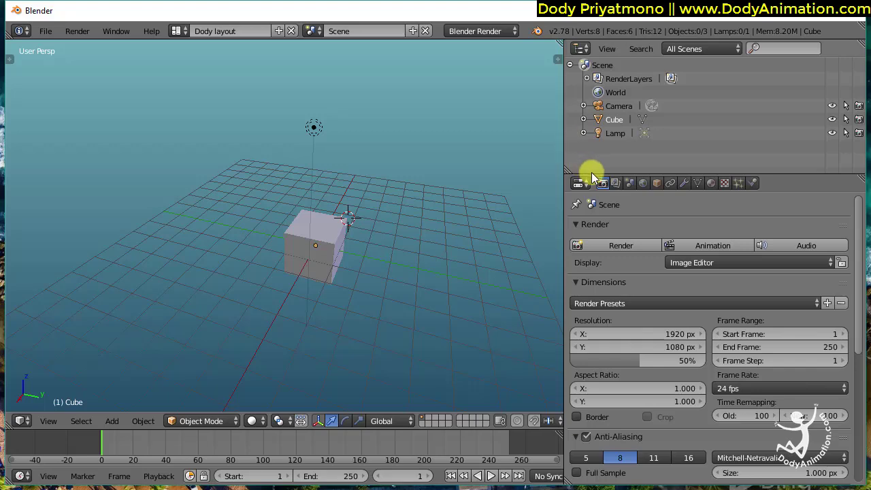
pyautogui.moveTo(589, 172); pyautogui.dragTo(576, 235)
pyautogui.click(580, 51)
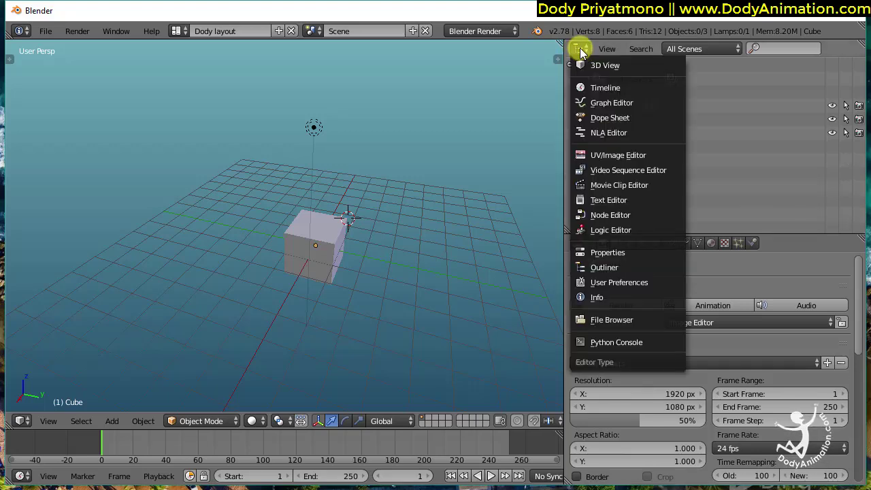
pyautogui.click(580, 54)
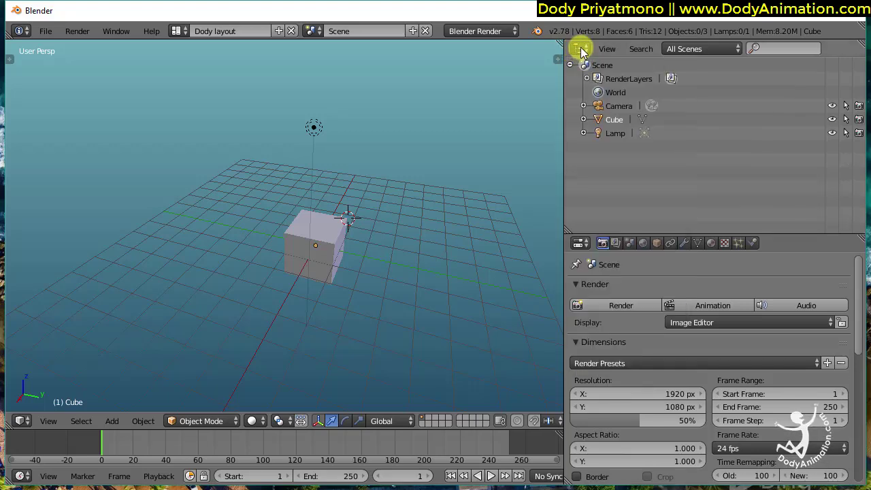
pyautogui.click(580, 50)
pyautogui.click(602, 157)
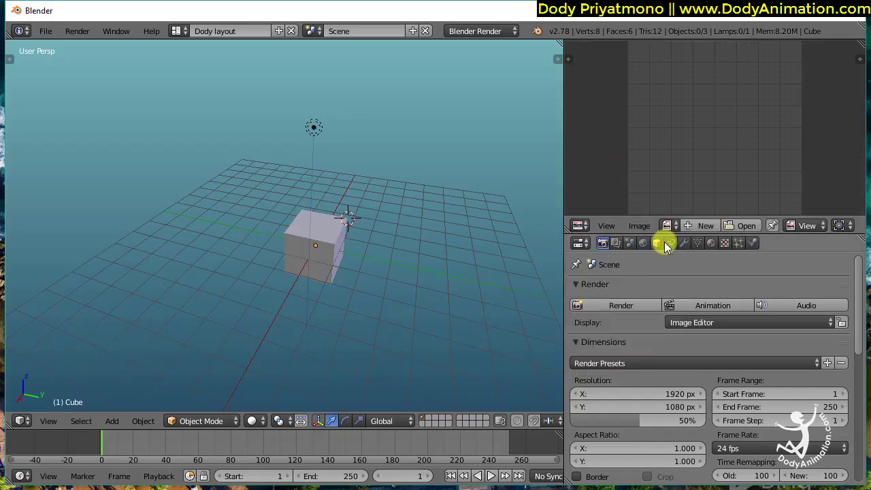
# Load the reference image obeng.jpg from the Desktop folder into the image editor and frame both screwdrivers.
pyautogui.click(744, 225)
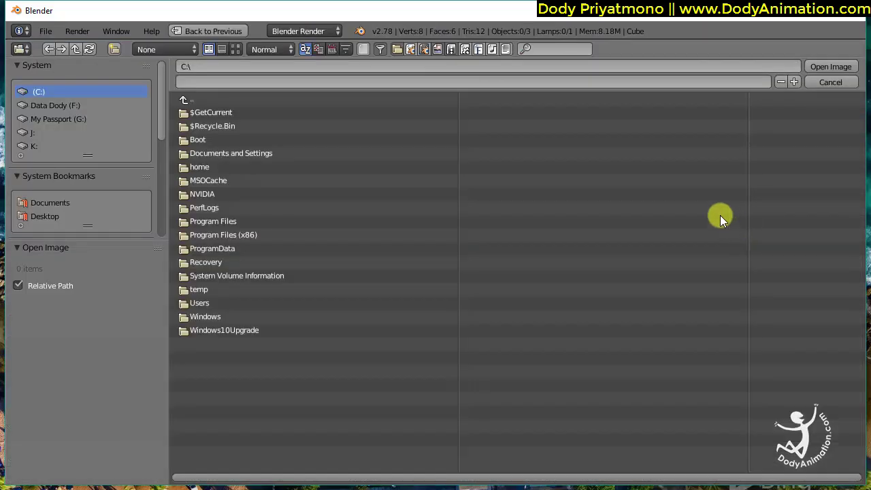
pyautogui.click(45, 216)
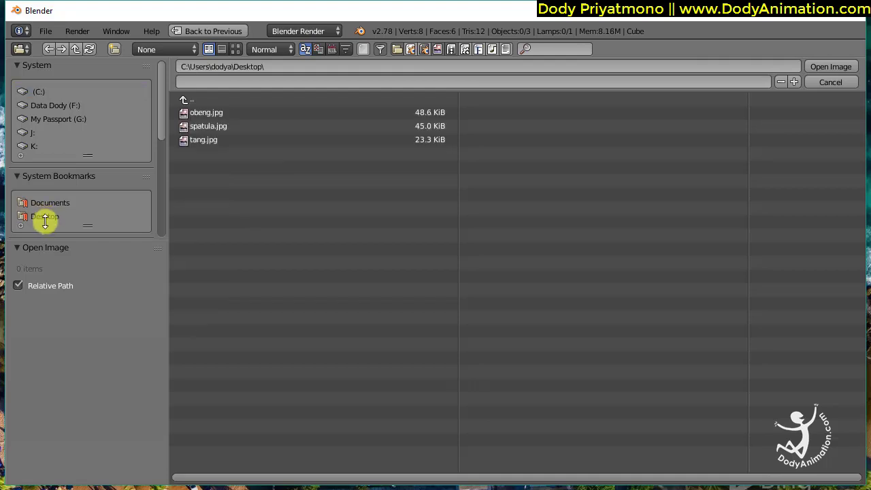
pyautogui.click(235, 49)
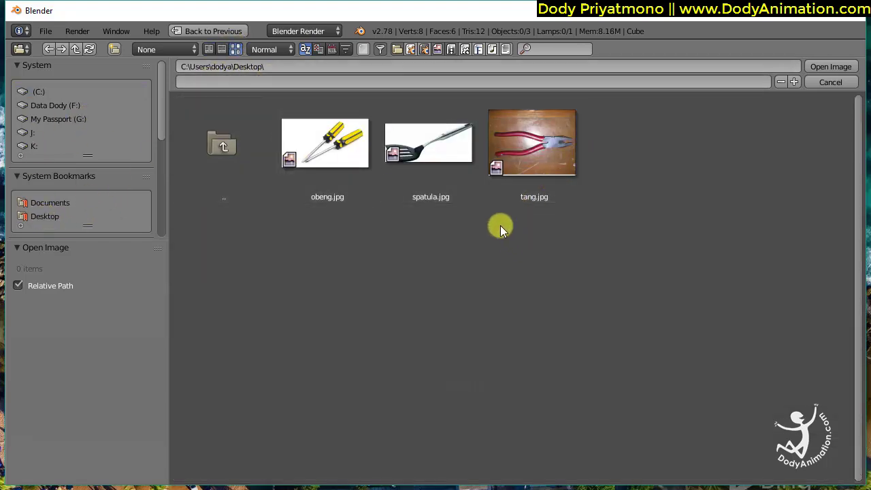
pyautogui.click(334, 146)
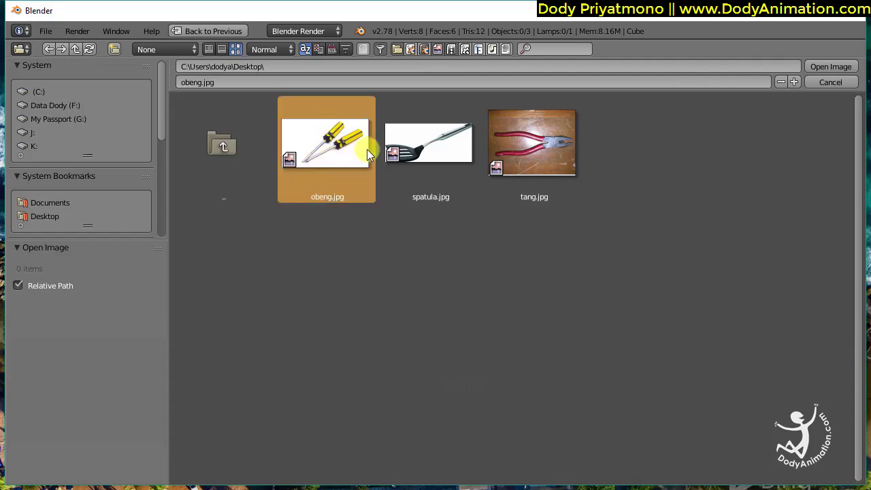
pyautogui.click(834, 68)
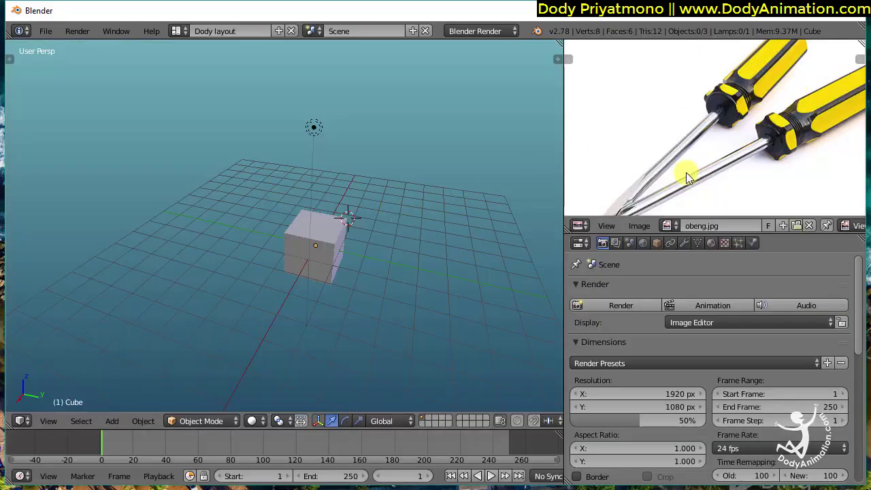
pyautogui.keyDown('alt'); pyautogui.moveTo(724, 150); pyautogui.dragTo(725, 145); pyautogui.keyUp('alt')
pyautogui.moveTo(716, 147)
pyautogui.keyDown('ctrl'); pyautogui.mouseDown()
pyautogui.moveTo(710, 150)
pyautogui.moveTo(716, 140)
pyautogui.moveTo(726, 160)
pyautogui.mouseUp(); pyautogui.keyUp('ctrl')
pyautogui.moveTo(726, 162)
pyautogui.keyDown('ctrl'); pyautogui.mouseDown(button='middle')
pyautogui.moveTo(724, 143)
pyautogui.moveTo(712, 192)
pyautogui.moveTo(720, 162)
pyautogui.mouseUp(button='middle'); pyautogui.keyUp('ctrl')
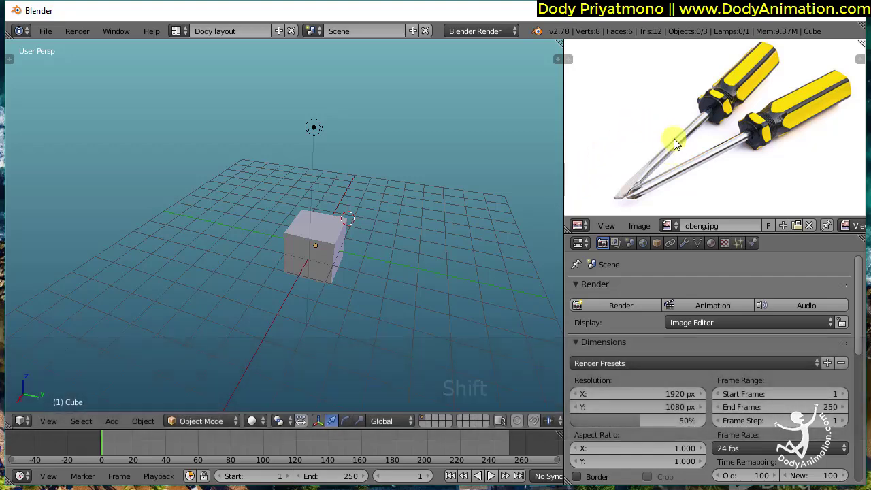
# Delete the default cube from the scene.
pyautogui.rightClick(324, 240)
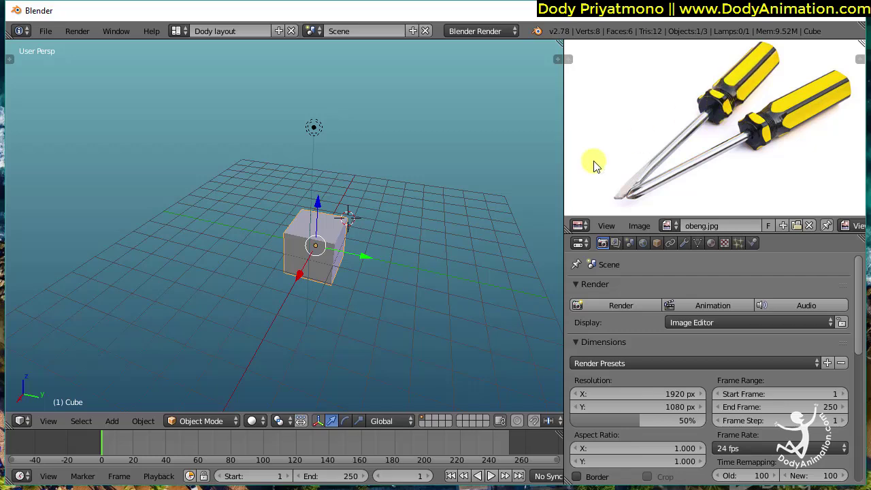
pyautogui.press('x')
pyautogui.click(322, 261)
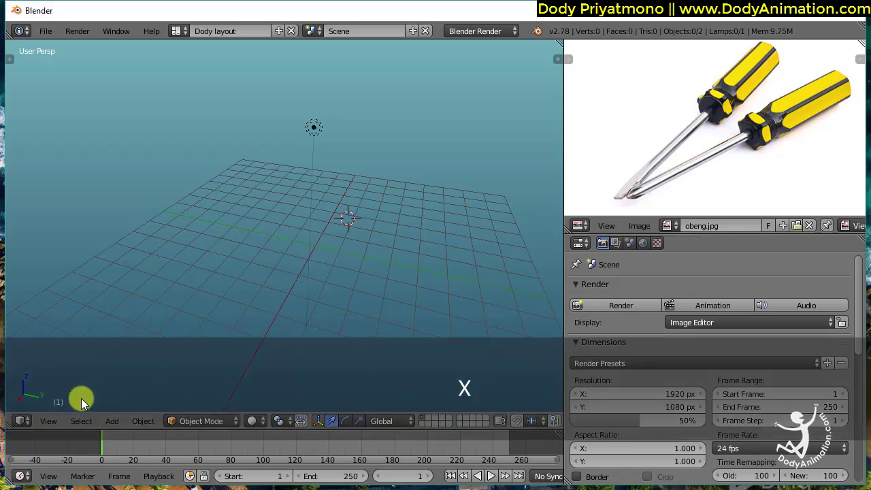
# Reset the 3D cursor to the centre of the scene.
pyautogui.click(112, 420)
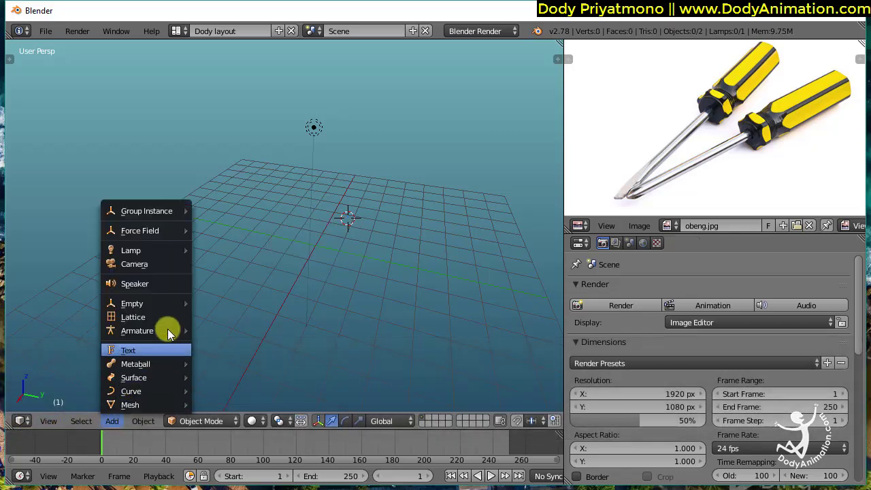
pyautogui.click(415, 193)
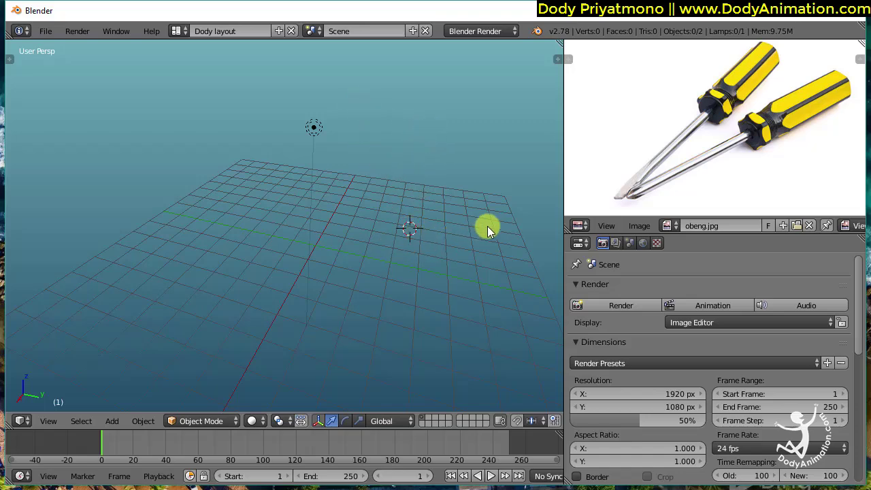
pyautogui.hotkey('shift', 'c')
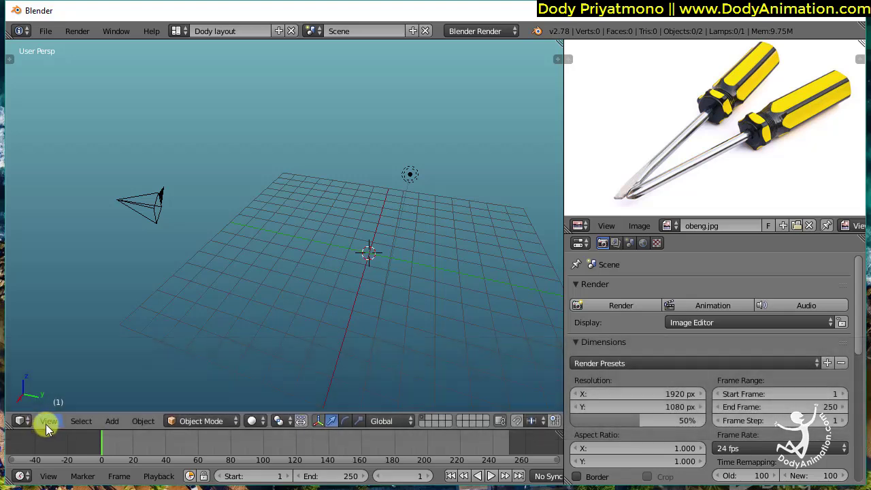
# Add a mesh cylinder at the scene's centre and set its vertex count to 8.
pyautogui.click(119, 421)
pyautogui.moveTo(146, 403)
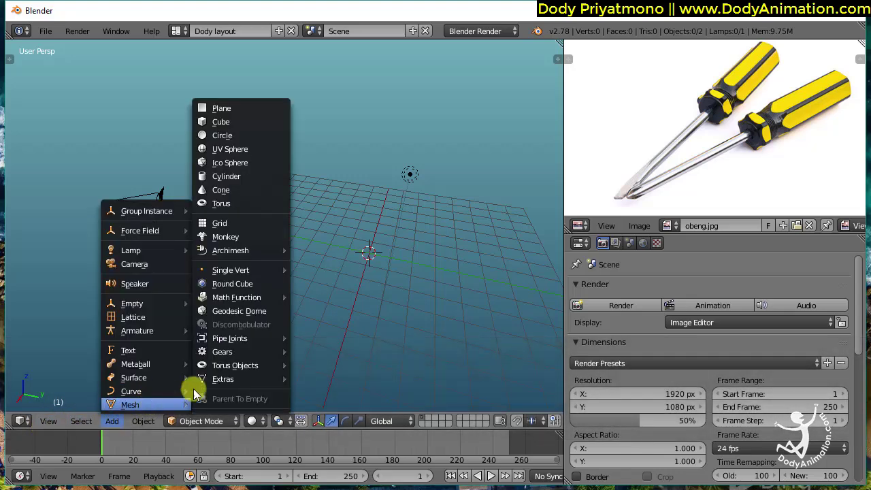
pyautogui.click(245, 176)
pyautogui.press('t')
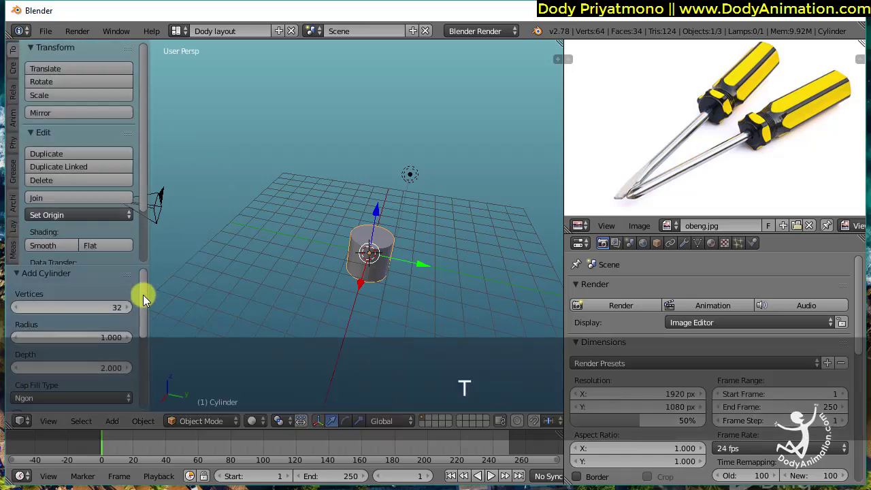
pyautogui.scroll(-1, 143, 294)
pyautogui.scroll(1, 67, 290)
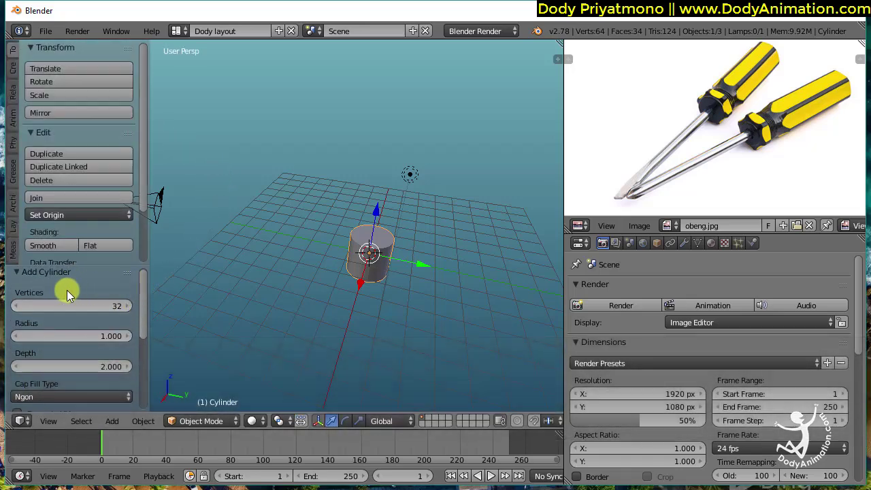
pyautogui.click(113, 307)
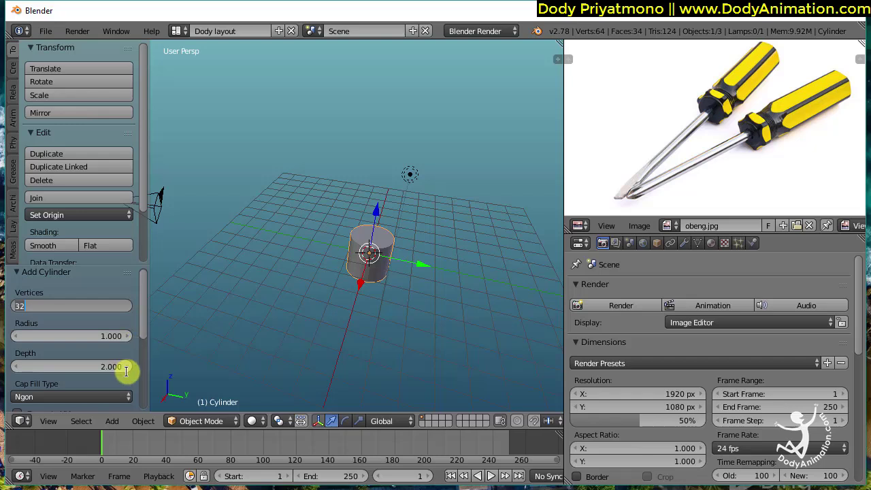
pyautogui.write('8')
pyautogui.press('Return')
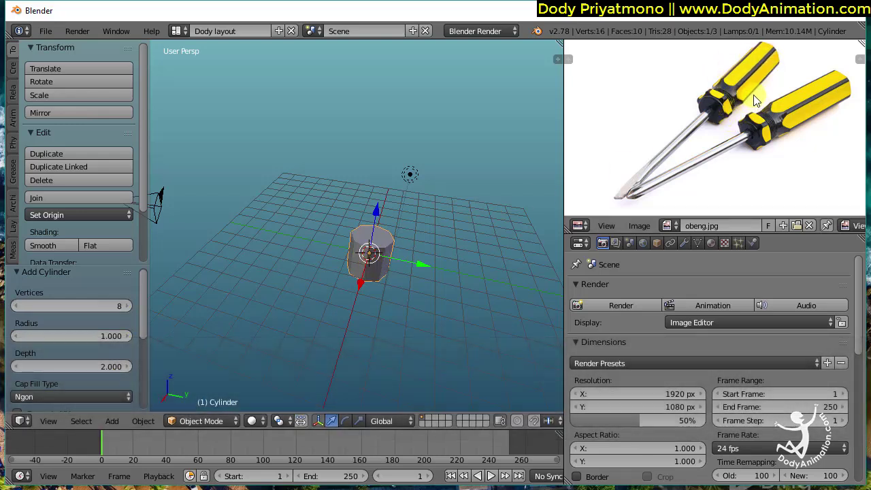
# Frame the screwdriver handle in the reference image, hide the tool shelf and put the cylinder into Edit Mode.
pyautogui.keyDown('ctrl'); pyautogui.keyDown('alt'); pyautogui.moveTo(755, 100); pyautogui.dragTo(735, 97); pyautogui.keyUp('alt'); pyautogui.keyUp('ctrl')
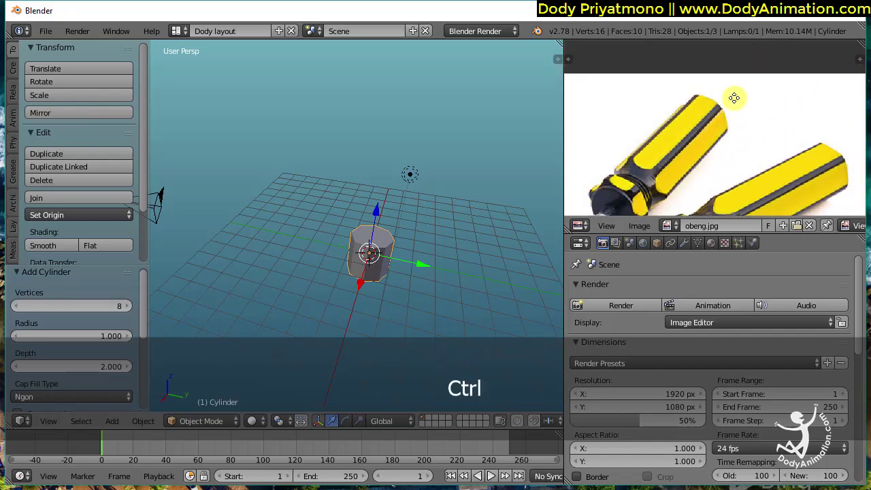
pyautogui.keyDown('alt'); pyautogui.keyDown('shift'); pyautogui.moveTo(671, 150); pyautogui.dragTo(725, 107); pyautogui.keyUp('shift'); pyautogui.keyUp('alt')
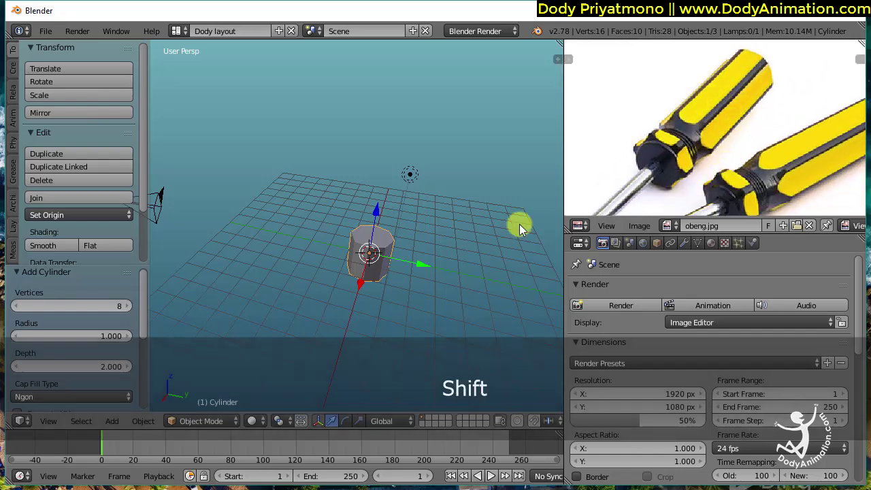
pyautogui.moveTo(357, 252)
pyautogui.keyDown('ctrl'); pyautogui.keyDown('alt'); pyautogui.mouseDown()
pyautogui.moveTo(380, 270)
pyautogui.moveTo(359, 239)
pyautogui.mouseUp(); pyautogui.keyUp('alt'); pyautogui.keyUp('ctrl')
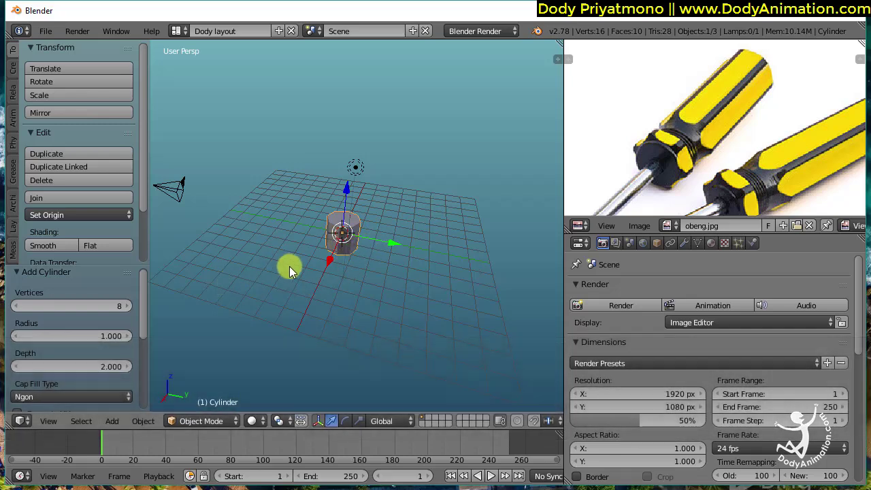
pyautogui.press('t')
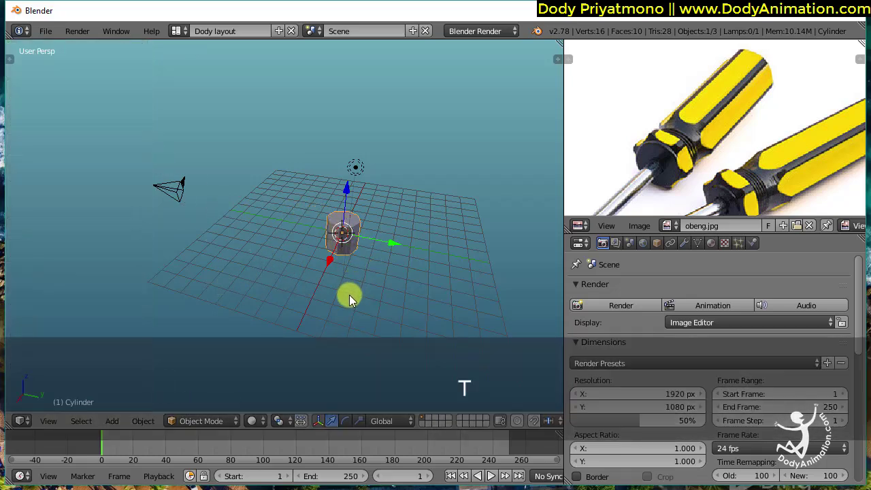
pyautogui.click(204, 421)
pyautogui.click(206, 389)
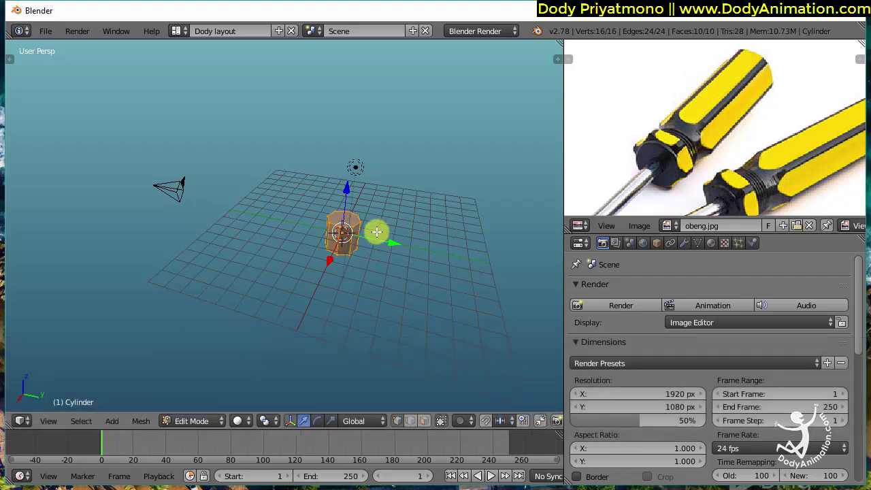
pyautogui.press('Tab')
pyautogui.press('Tab')
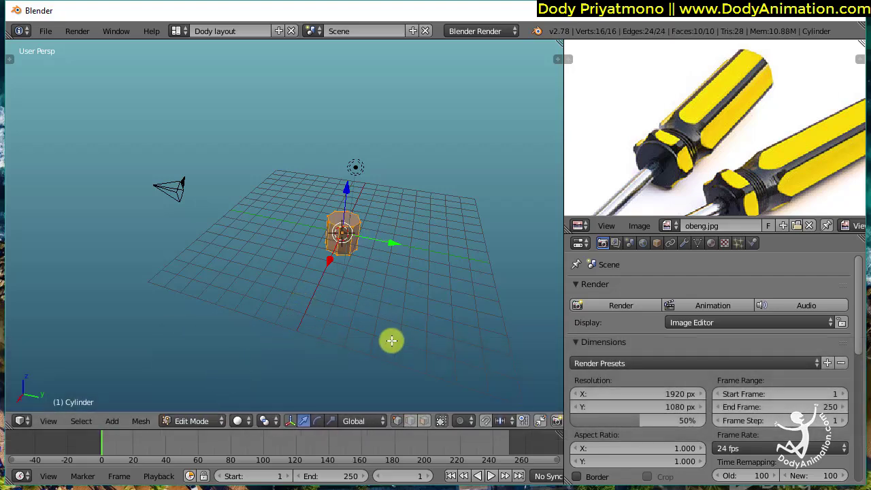
# In face select mode, extrude the cylinder's top face upward to lengthen it into a handle shape.
pyautogui.click(419, 420)
pyautogui.rightClick(347, 217)
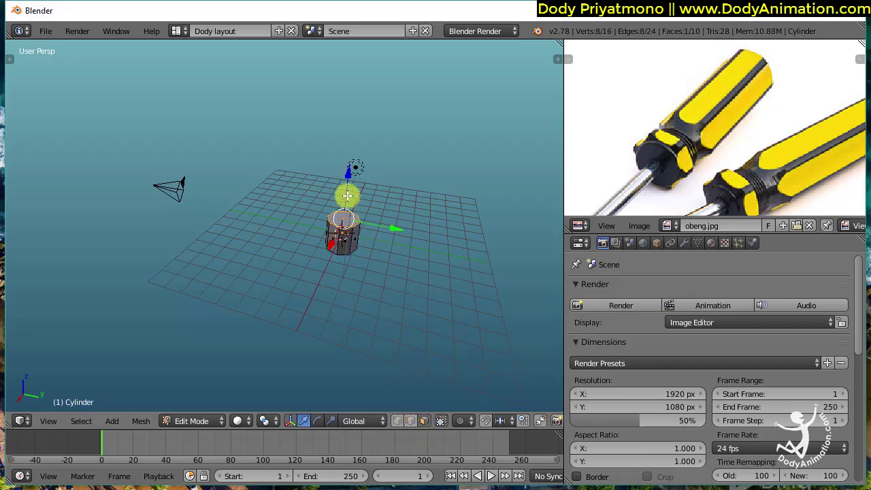
pyautogui.press('e')
pyautogui.click(345, 131)
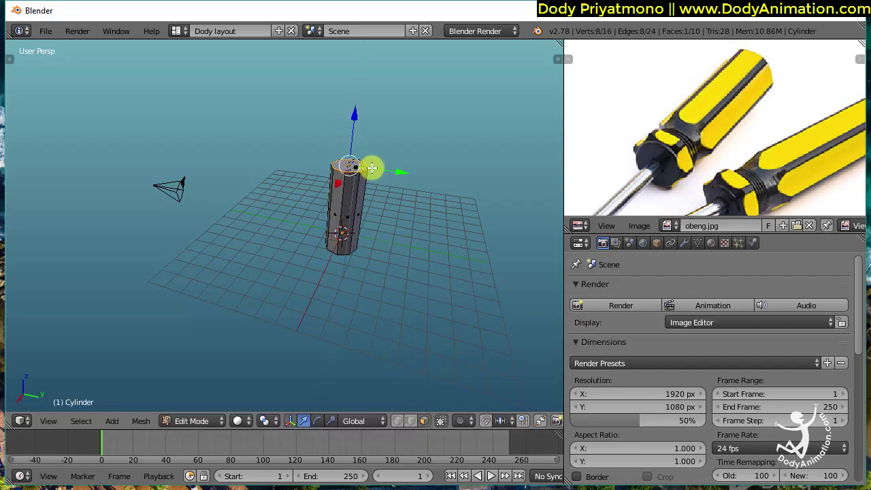
pyautogui.keyDown('ctrl'); pyautogui.moveTo(368, 160); pyautogui.dragTo(401, 204, button='middle'); pyautogui.keyUp('ctrl')
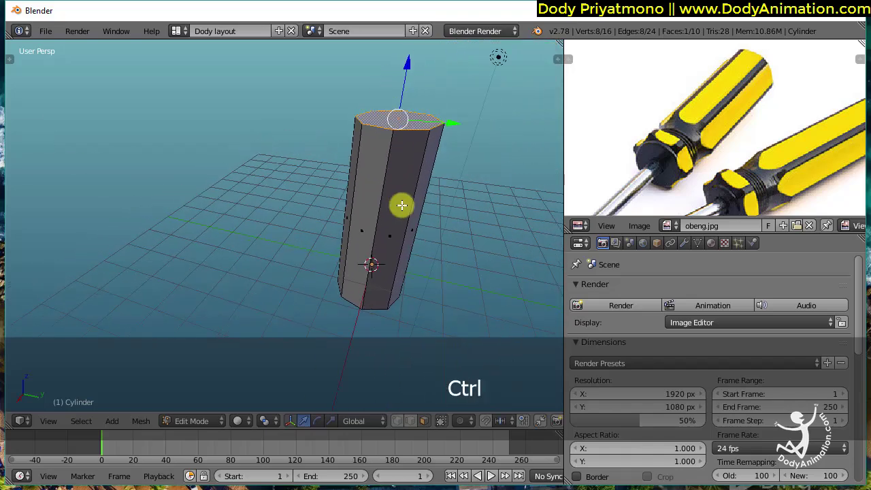
pyautogui.keyDown('shift'); pyautogui.moveTo(401, 156); pyautogui.dragTo(390, 173, button='middle'); pyautogui.keyUp('shift')
pyautogui.moveTo(388, 110); pyautogui.dragTo(390, 102)
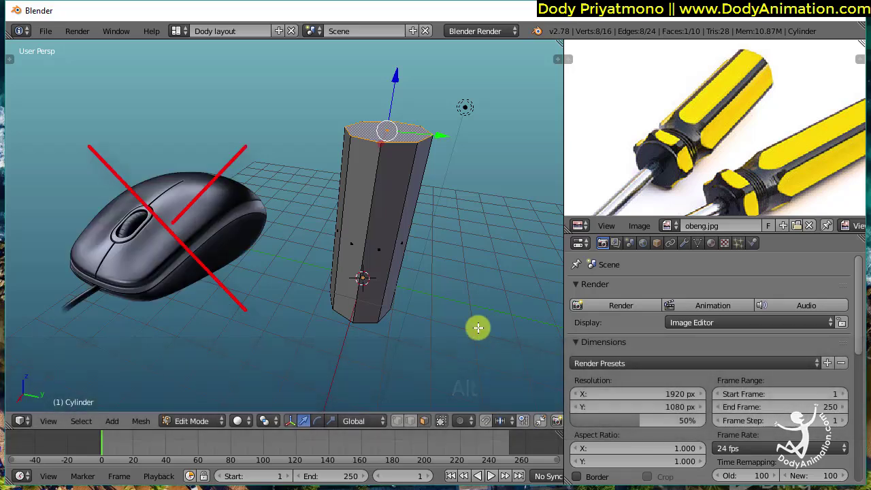
pyautogui.keyDown('alt'); pyautogui.moveTo(459, 298); pyautogui.dragTo(447, 241); pyautogui.keyUp('alt')
pyautogui.keyDown('alt'); pyautogui.keyDown('shift'); pyautogui.moveTo(447, 241); pyautogui.dragTo(431, 177); pyautogui.keyUp('shift'); pyautogui.keyUp('alt')
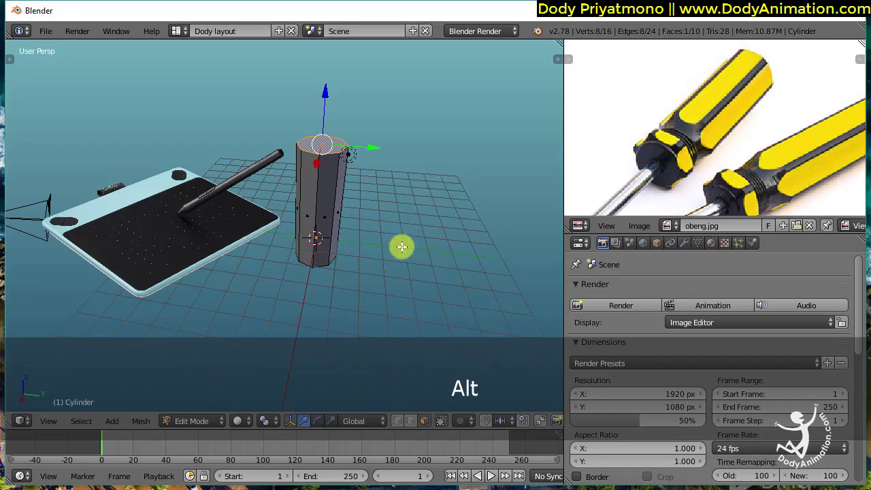
pyautogui.keyDown('alt'); pyautogui.moveTo(401, 247); pyautogui.dragTo(424, 200); pyautogui.keyUp('alt')
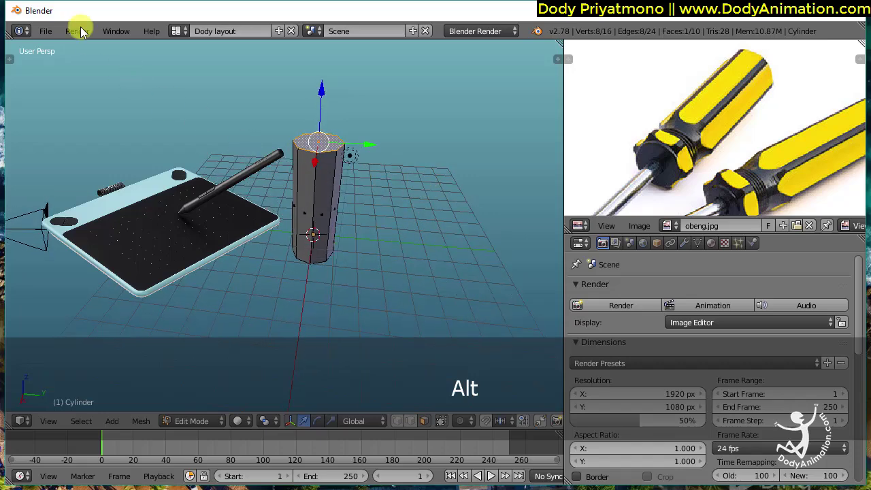
# Check the mouse input settings in the user preferences, including three-button mouse emulation, and close the preferences.
pyautogui.click(45, 30)
pyautogui.click(79, 184)
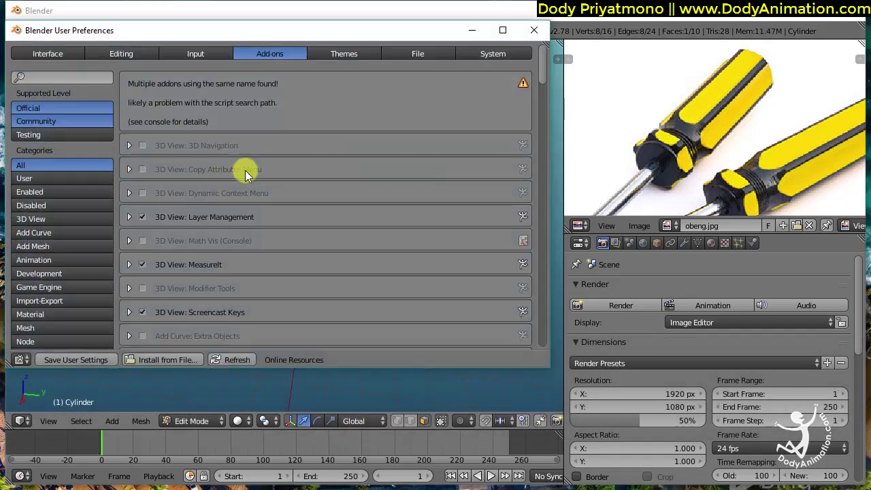
pyautogui.moveTo(237, 40); pyautogui.dragTo(261, 38)
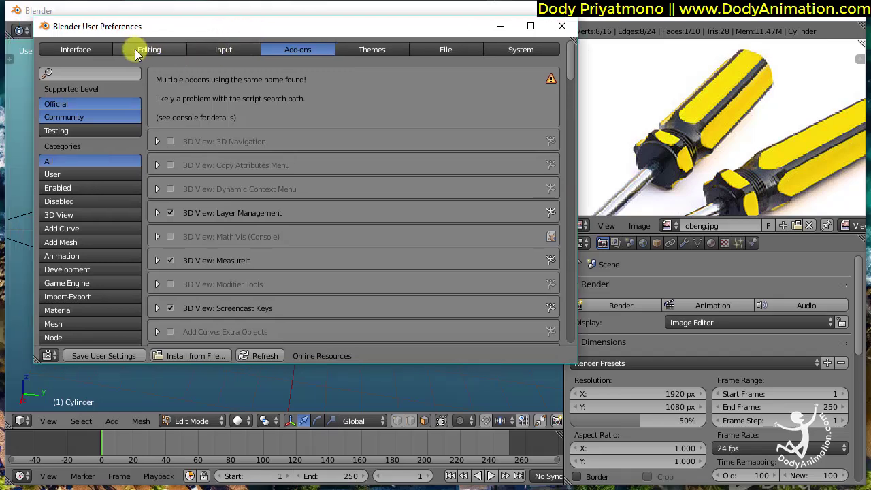
pyautogui.click(218, 50)
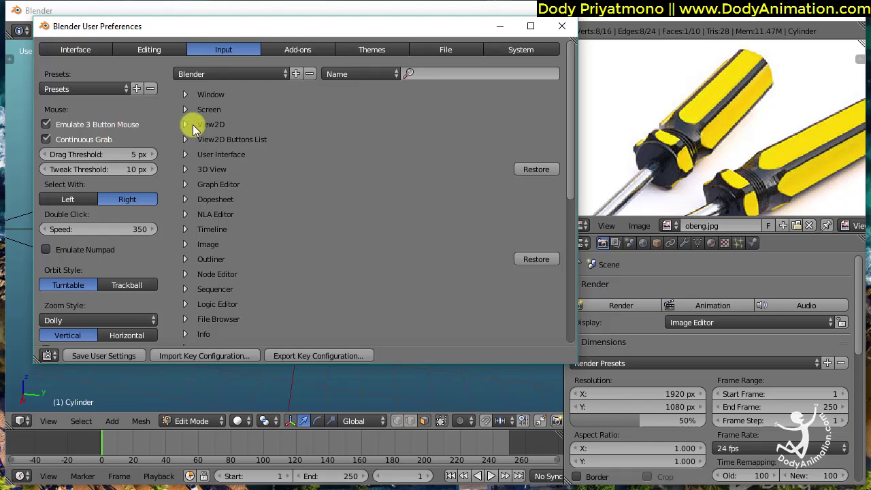
pyautogui.click(563, 26)
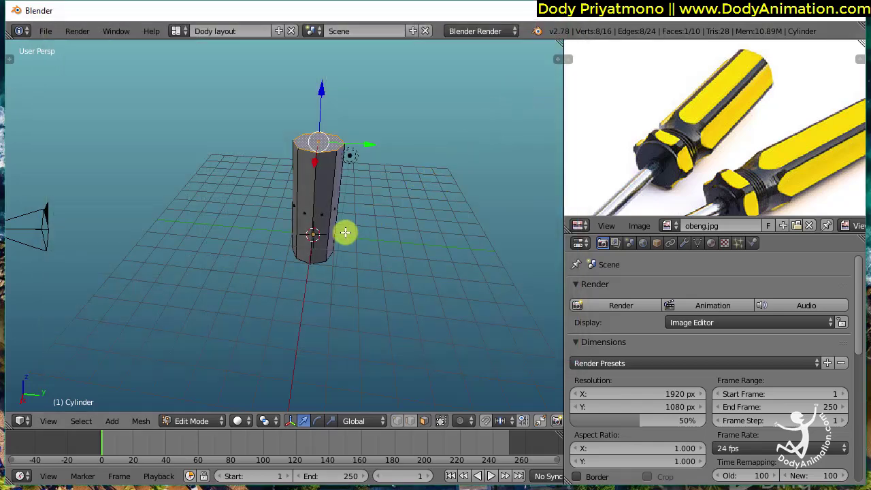
# Examine the lengthened cylinder from different distances and angles.
pyautogui.scroll(2, 346, 233)
pyautogui.scroll(-2, 346, 232)
pyautogui.scroll(3, 347, 232)
pyautogui.scroll(-4, 347, 232)
pyautogui.scroll(3, 346, 232)
pyautogui.scroll(1, 346, 232)
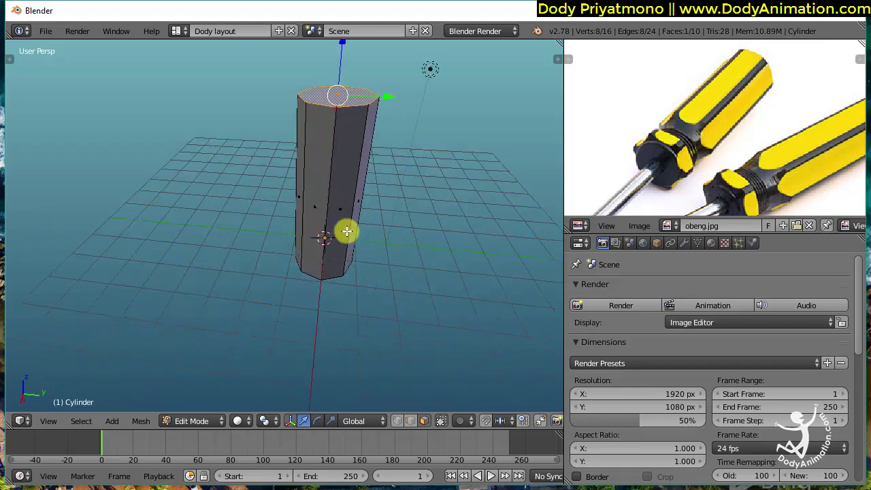
pyautogui.scroll(-3, 346, 232)
pyautogui.scroll(1, 346, 232)
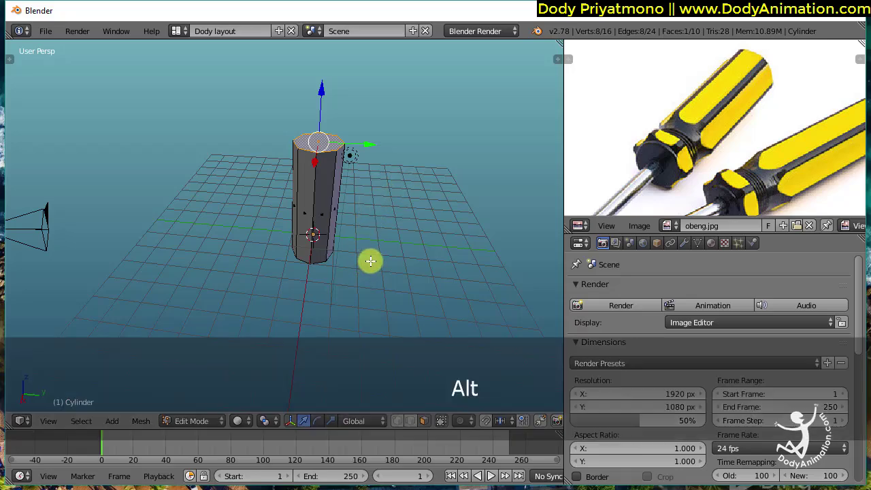
pyautogui.keyDown('alt'); pyautogui.moveTo(370, 260); pyautogui.dragTo(370, 284, button='right'); pyautogui.keyUp('alt')
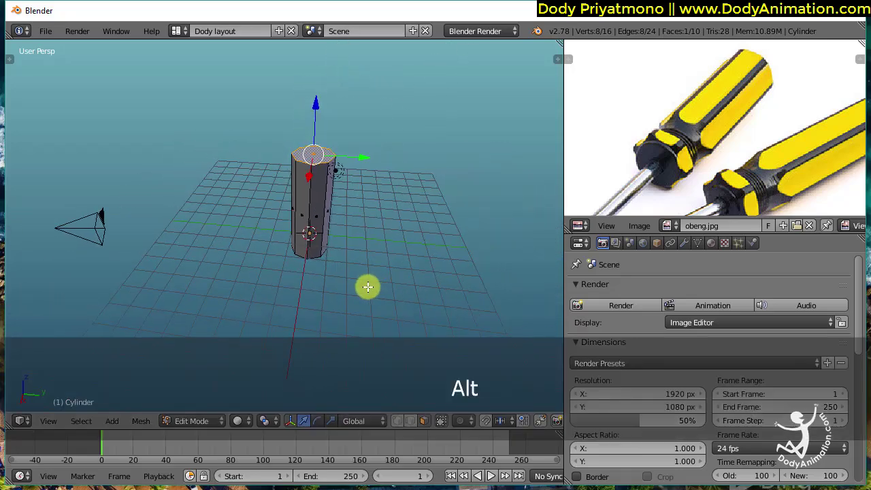
pyautogui.keyDown('ctrl'); pyautogui.moveTo(366, 287); pyautogui.dragTo(367, 256, button='middle'); pyautogui.keyUp('ctrl')
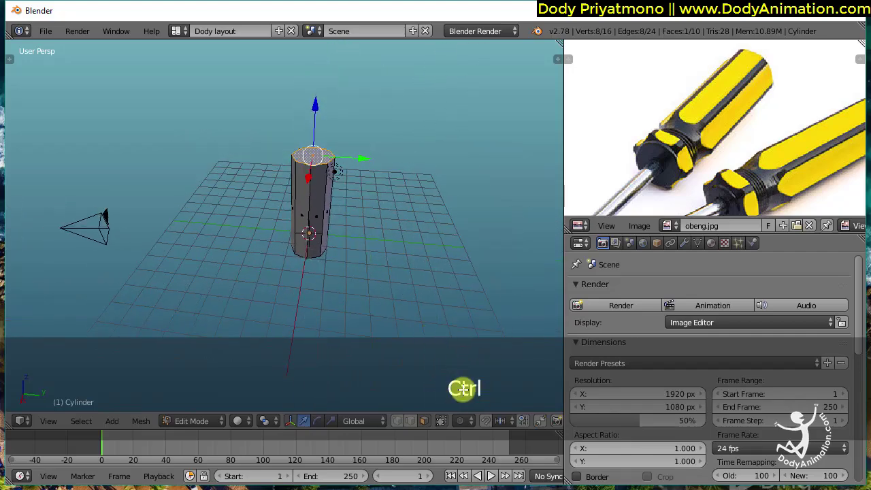
pyautogui.keyDown('ctrl'); pyautogui.moveTo(422, 261); pyautogui.dragTo(429, 217, button='middle'); pyautogui.keyUp('ctrl')
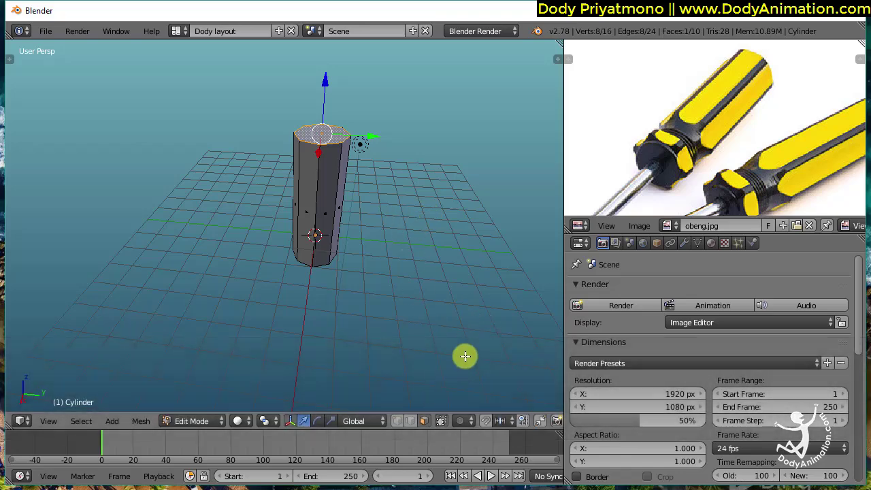
pyautogui.keyDown('alt'); pyautogui.moveTo(393, 209); pyautogui.dragTo(377, 197); pyautogui.keyUp('alt')
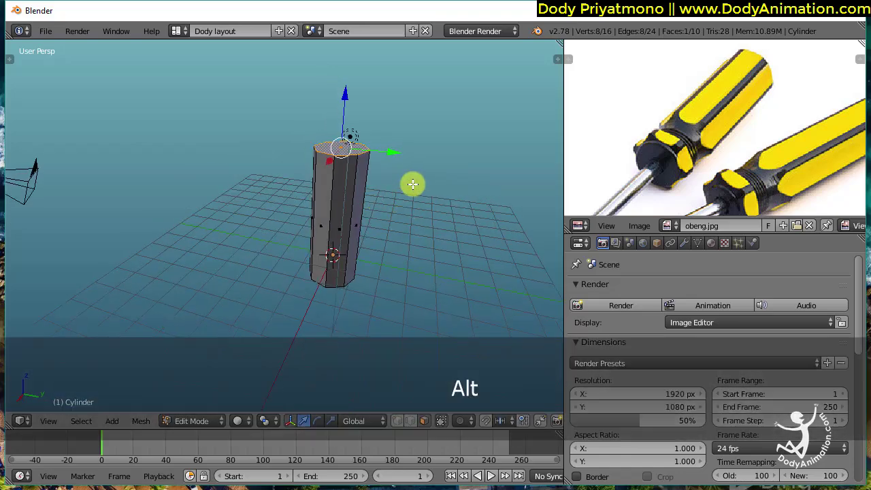
pyautogui.keyDown('shift'); pyautogui.moveTo(414, 247); pyautogui.dragTo(392, 314, button='middle'); pyautogui.keyUp('shift')
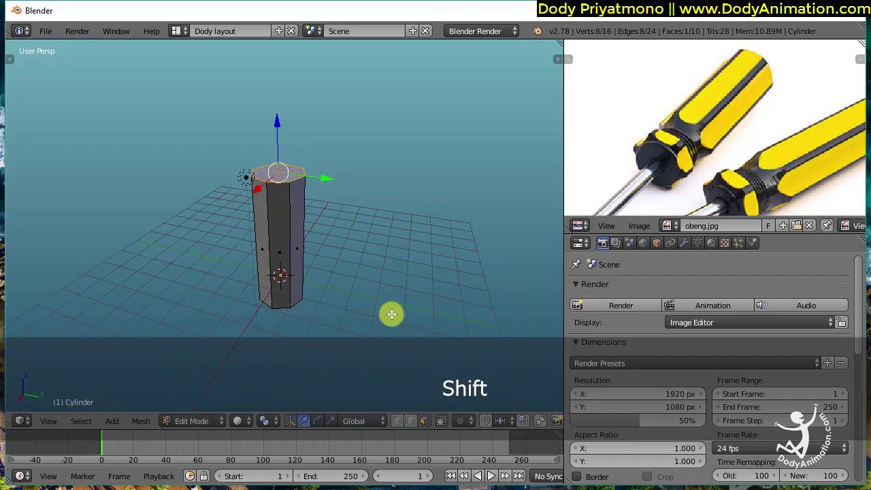
pyautogui.keyDown('ctrl'); pyautogui.moveTo(346, 274); pyautogui.dragTo(408, 276, button='middle'); pyautogui.keyUp('ctrl')
pyautogui.keyDown('shift'); pyautogui.moveTo(311, 229); pyautogui.dragTo(349, 243, button='middle'); pyautogui.keyUp('shift')
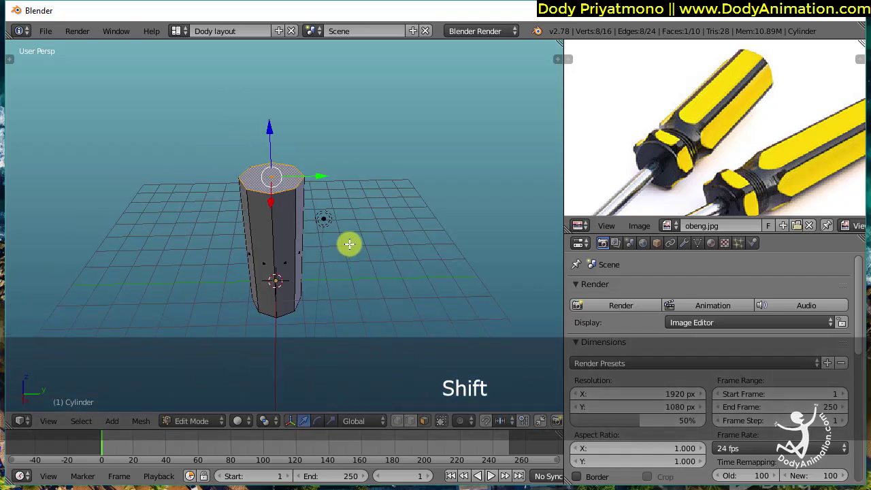
pyautogui.moveTo(352, 278); pyautogui.dragTo(359, 198, button='middle')
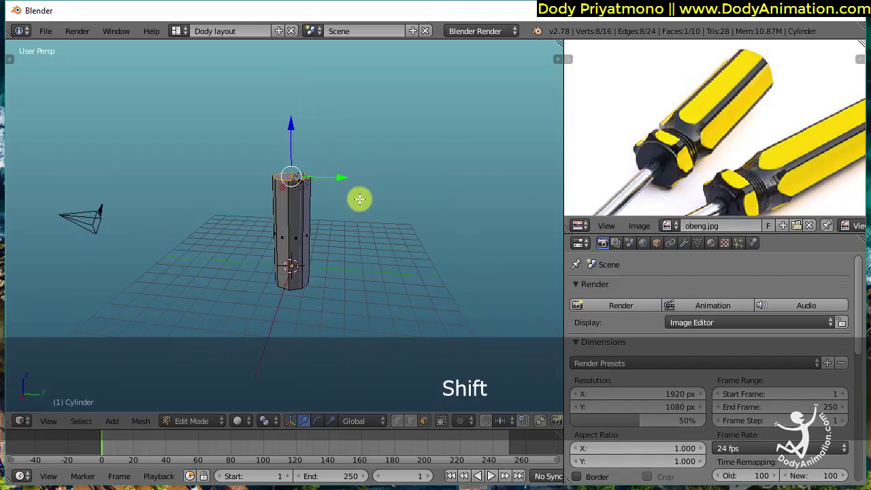
# Extrude the cylinder's top face upward slightly, raise it a little and scale it inward to form a tapered shoulder.
pyautogui.press('e')
pyautogui.click(393, 227)
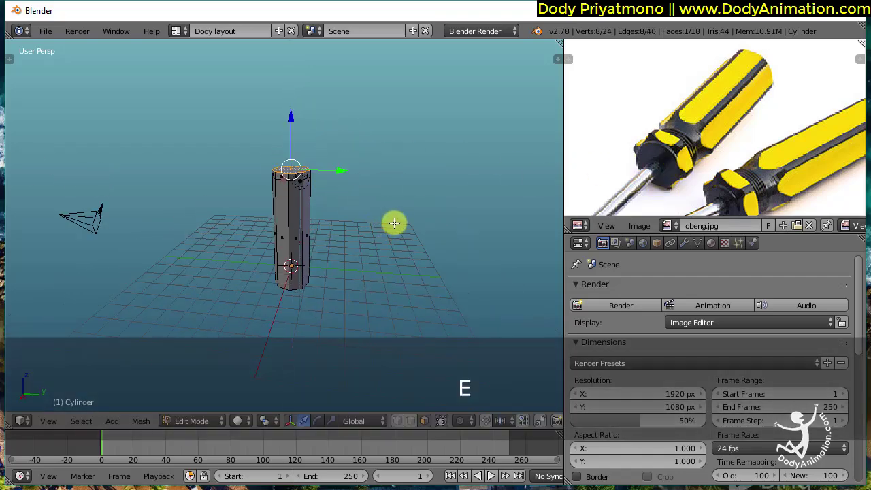
pyautogui.press('s')
pyautogui.click(388, 218)
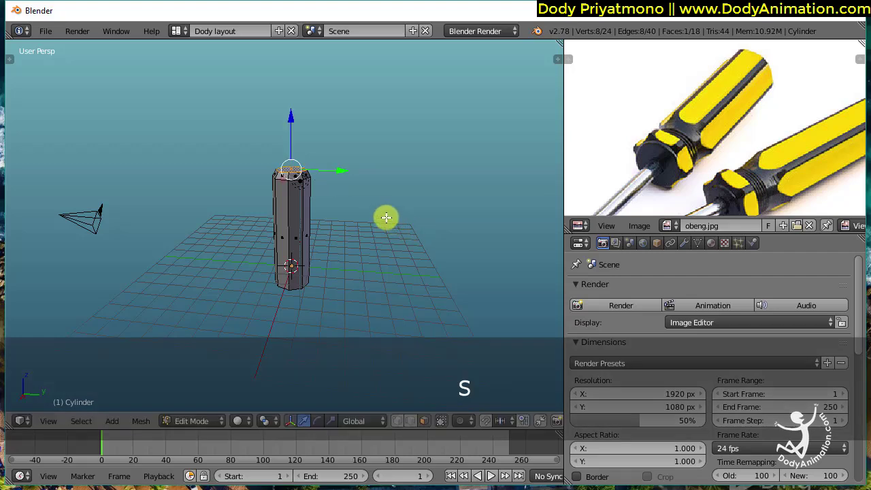
pyautogui.moveTo(290, 146); pyautogui.dragTo(290, 142)
pyautogui.press('s')
pyautogui.click(371, 197)
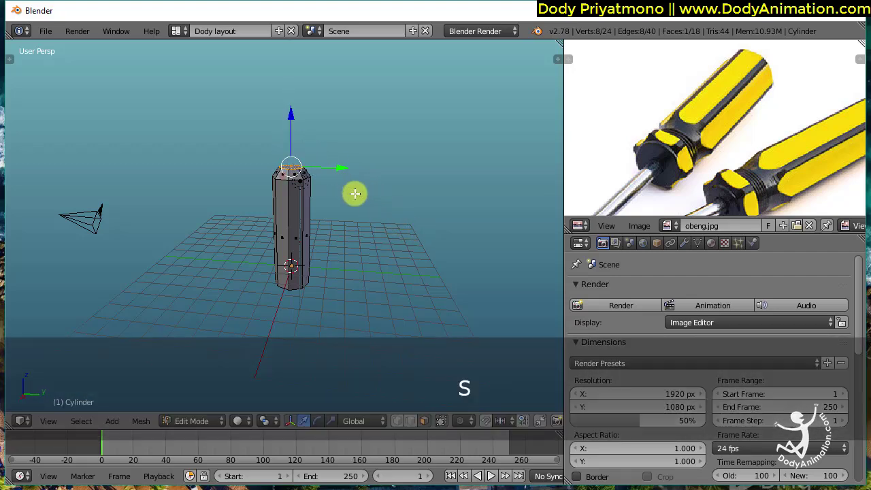
# Extrude the narrowed top face, scale it outward to about 1.8 times and extrude it upward to form a wide collar.
pyautogui.click(409, 205)
pyautogui.press('s')
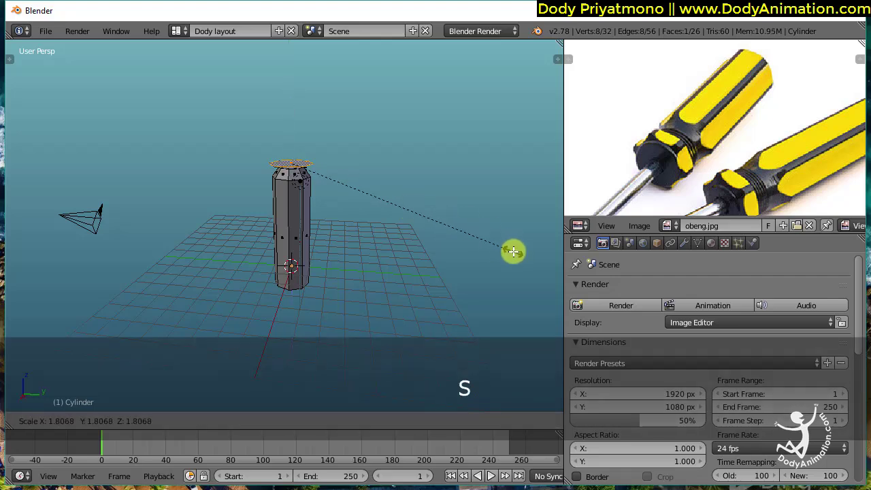
pyautogui.click(501, 249)
pyautogui.press('e')
pyautogui.click(492, 239)
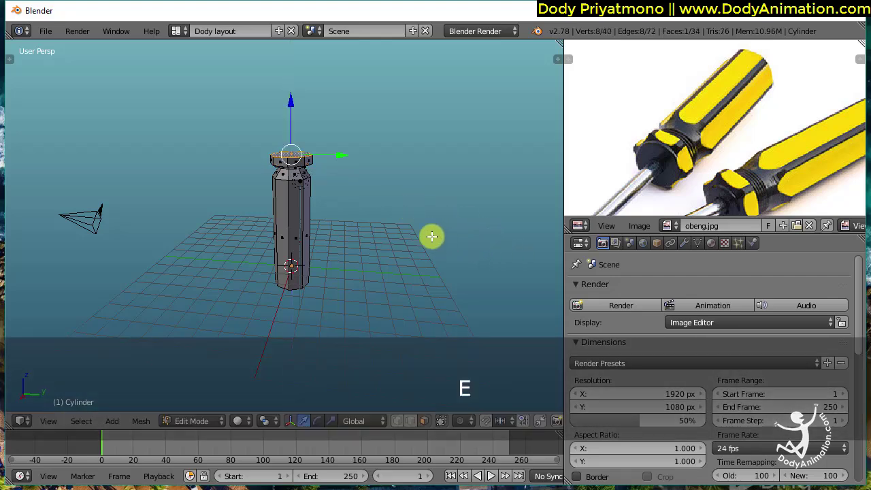
# Move the edge loops around the shoulder and neck vertically to reshape the shoulder and the collar's underside.
pyautogui.keyDown('ctrl'); pyautogui.keyDown('alt'); pyautogui.moveTo(407, 222); pyautogui.dragTo(388, 225); pyautogui.keyUp('alt'); pyautogui.keyUp('ctrl')
pyautogui.keyDown('alt'); pyautogui.moveTo(315, 181); pyautogui.dragTo(293, 186); pyautogui.keyUp('alt')
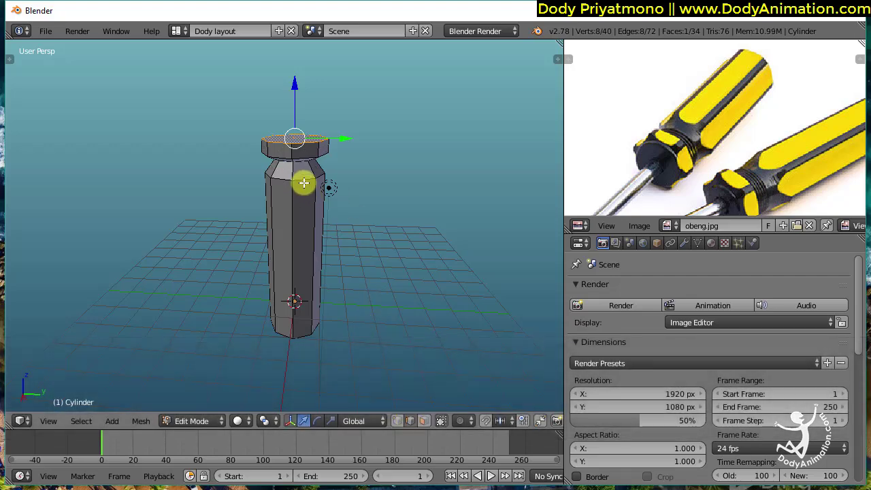
pyautogui.press('alt')
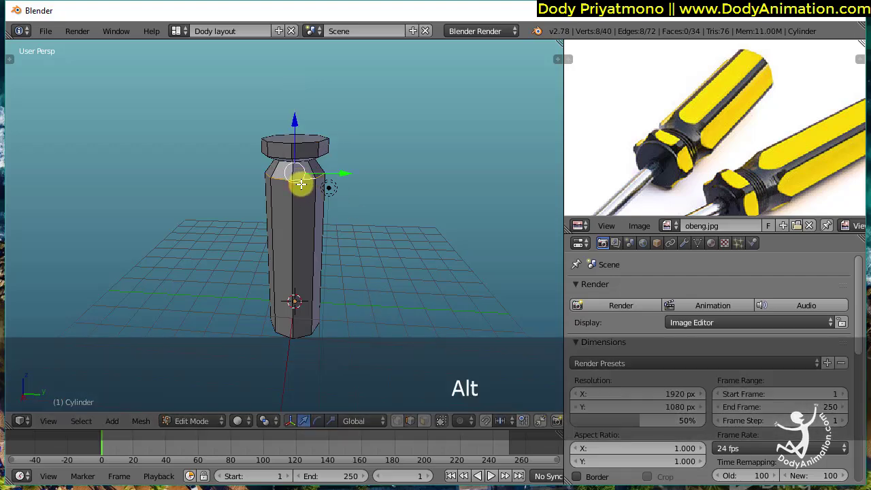
pyautogui.moveTo(295, 145); pyautogui.dragTo(293, 164)
pyautogui.press('alt')
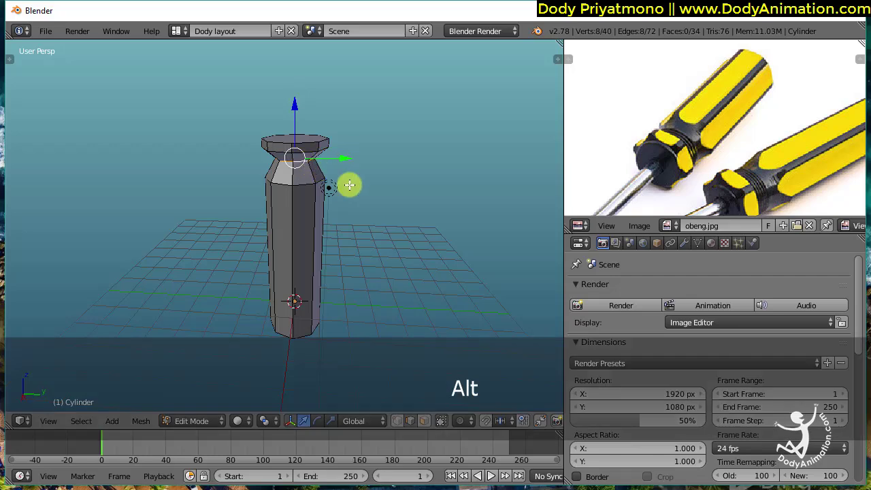
# Bevel the neck's edge loop into a narrow band and scale the band's upper loop slightly inward.
pyautogui.keyDown('ctrl'); pyautogui.moveTo(367, 199); pyautogui.dragTo(375, 148, button='middle'); pyautogui.keyUp('ctrl')
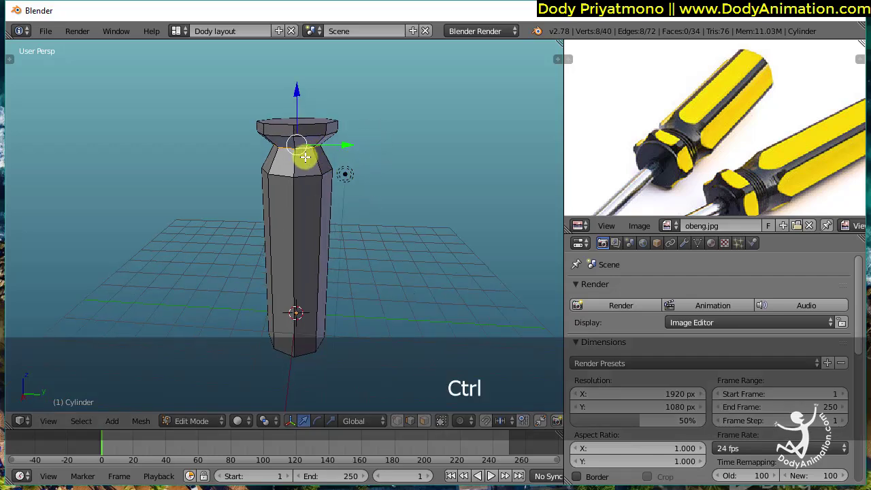
pyautogui.hotkey('ctrl', 'b')
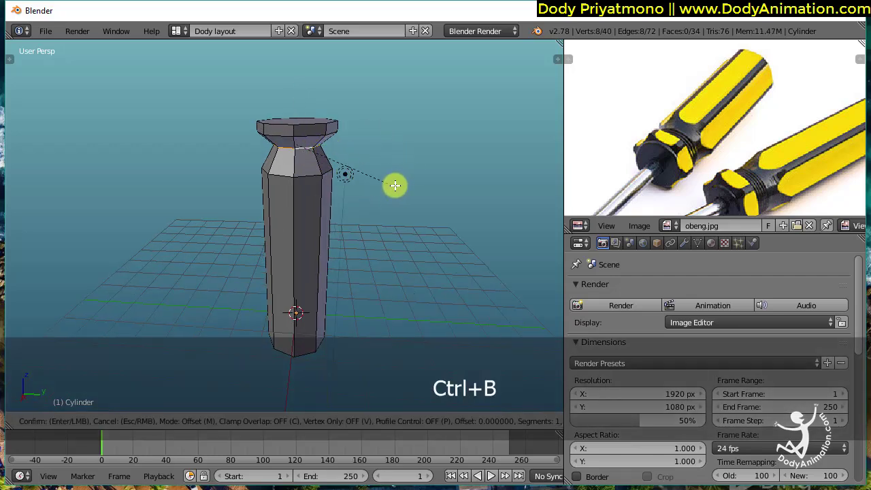
pyautogui.click(403, 185)
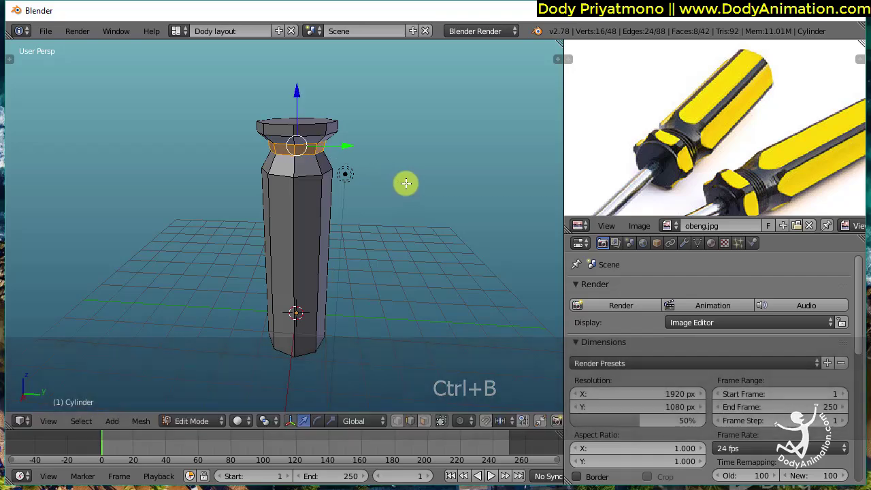
pyautogui.keyDown('alt'); pyautogui.rightClick(305, 139); pyautogui.keyUp('alt')
pyautogui.press('s')
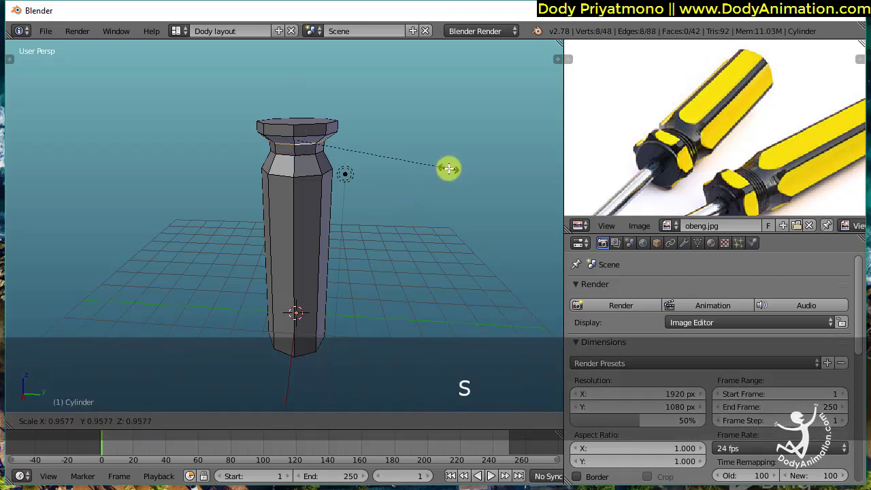
pyautogui.click(446, 167)
# In face select mode, extrude the handle's bottom face downward slightly and scale it inward to taper the end.
pyautogui.moveTo(359, 263); pyautogui.dragTo(317, 288, button='middle')
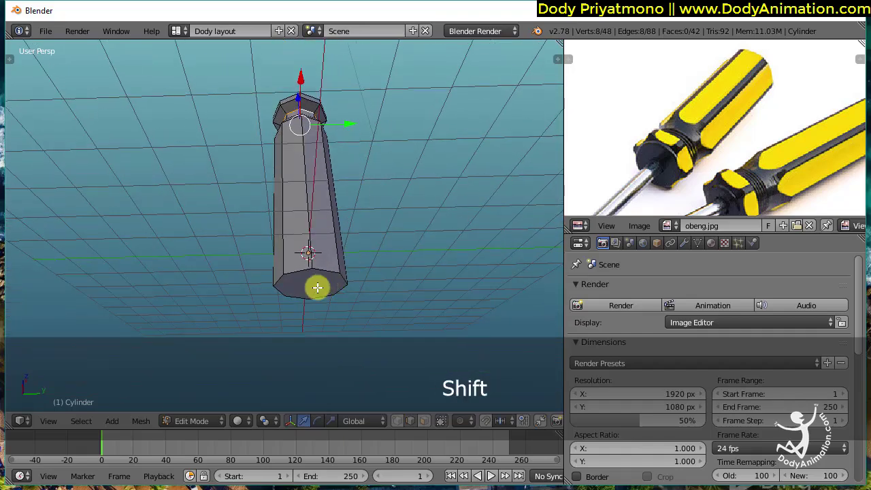
pyautogui.click(424, 421)
pyautogui.rightClick(323, 288)
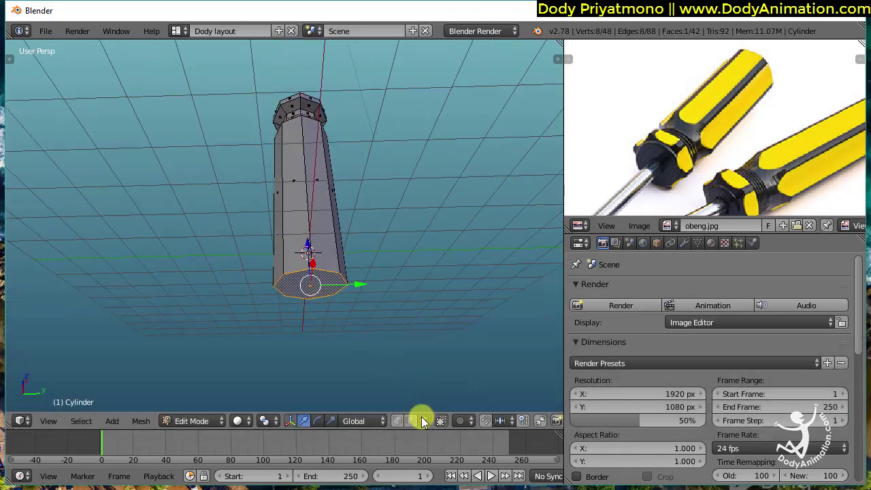
pyautogui.press('e')
pyautogui.click(378, 281)
pyautogui.press('s')
pyautogui.click(363, 274)
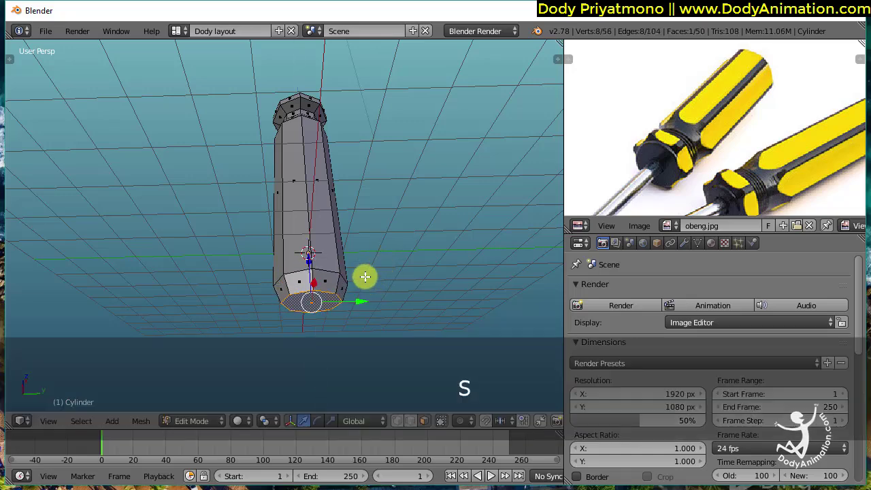
# Extrude the collar's top face up slightly, scale it to about 0.95 to soften the rim, and deselect everything.
pyautogui.keyDown('alt'); pyautogui.moveTo(363, 275); pyautogui.dragTo(361, 217, button='middle'); pyautogui.keyUp('alt')
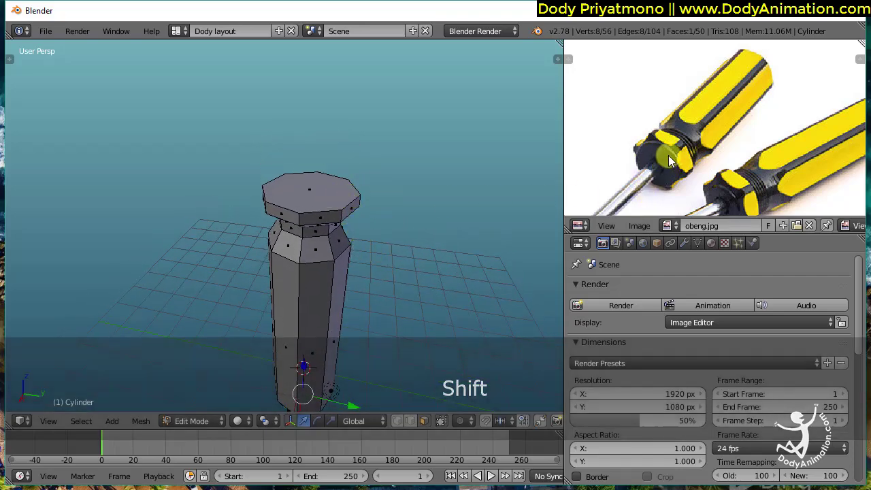
pyautogui.rightClick(337, 194)
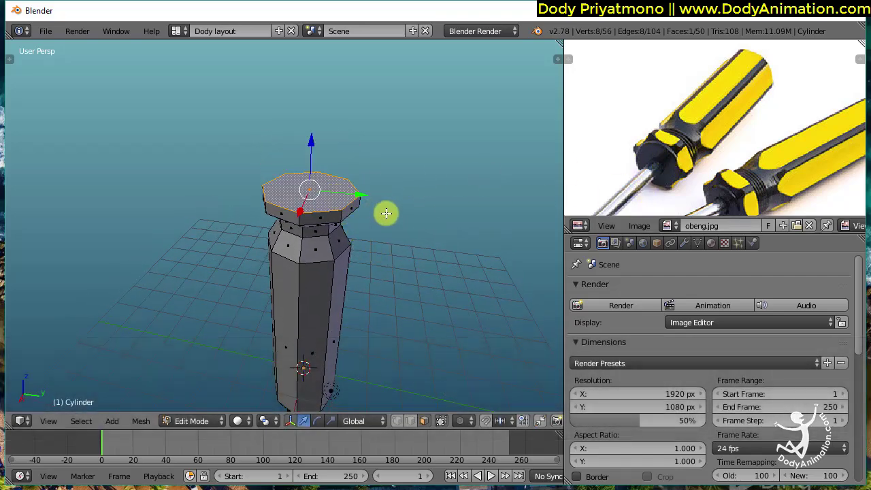
pyautogui.press('e')
pyautogui.click(440, 237)
pyautogui.press('s')
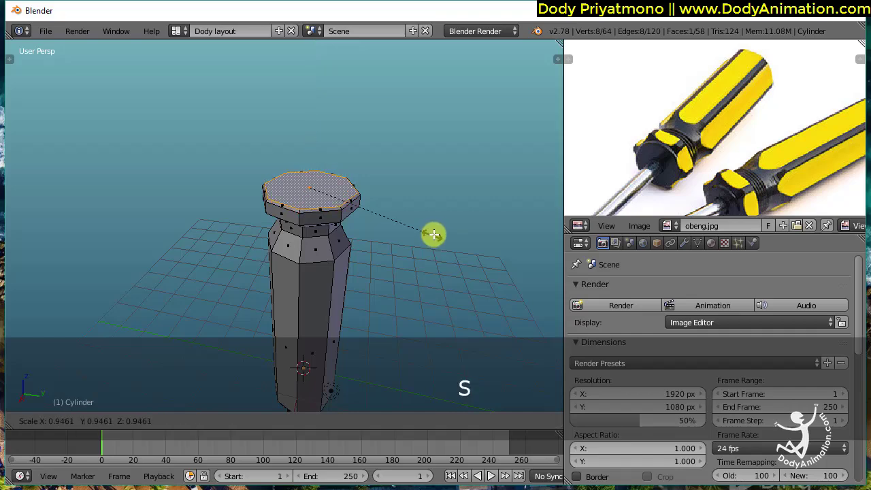
pyautogui.click(434, 235)
pyautogui.press('a')
# Select the collar's top face and snap the 3D cursor to it.
pyautogui.keyDown('ctrl'); pyautogui.moveTo(413, 202); pyautogui.dragTo(413, 288, button='middle'); pyautogui.keyUp('ctrl')
pyautogui.keyDown('shift'); pyautogui.moveTo(694, 171); pyautogui.dragTo(755, 91, button='middle'); pyautogui.keyUp('shift')
pyautogui.keyDown('ctrl'); pyautogui.moveTo(756, 91); pyautogui.dragTo(716, 169, button='middle'); pyautogui.keyUp('ctrl')
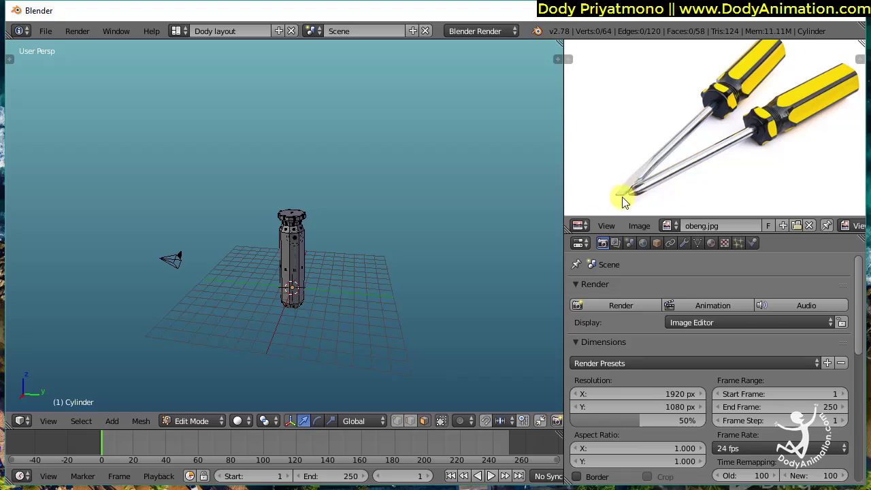
pyautogui.keyDown('alt'); pyautogui.moveTo(295, 235); pyautogui.dragTo(295, 264); pyautogui.keyUp('alt')
pyautogui.keyDown('ctrl'); pyautogui.moveTo(321, 238); pyautogui.dragTo(330, 205, button='middle'); pyautogui.keyUp('ctrl')
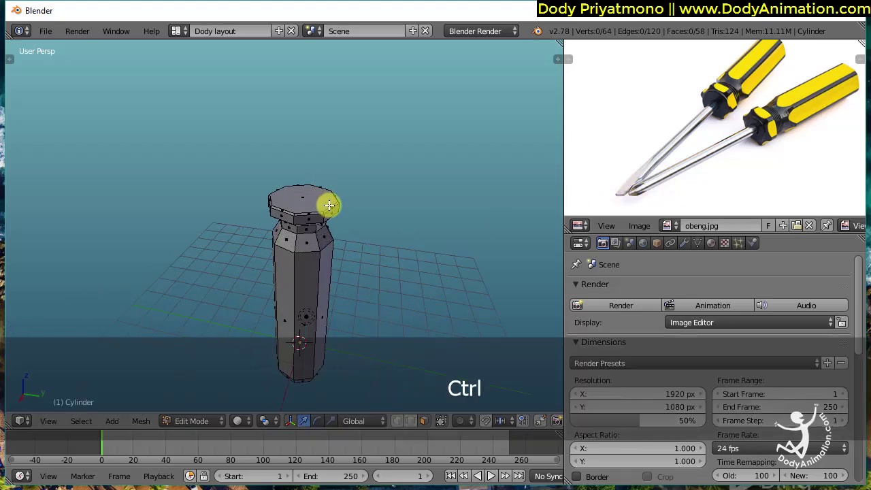
pyautogui.rightClick(306, 203)
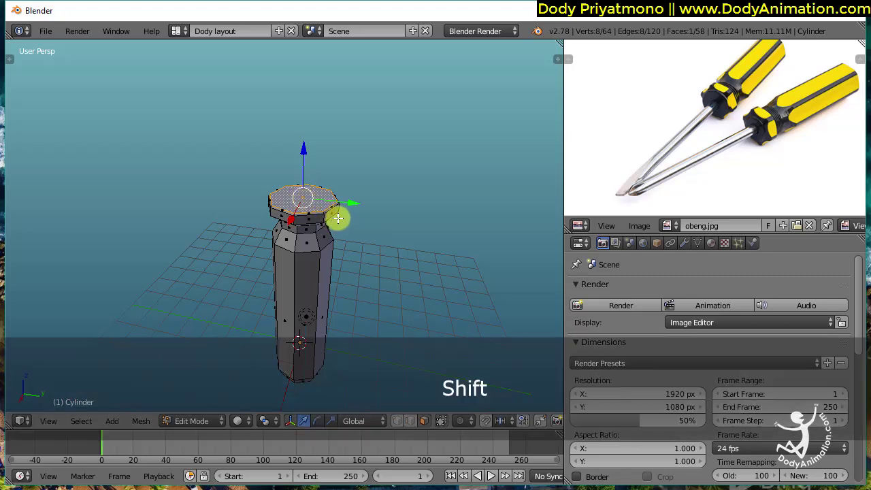
pyautogui.hotkey('shift', 's')
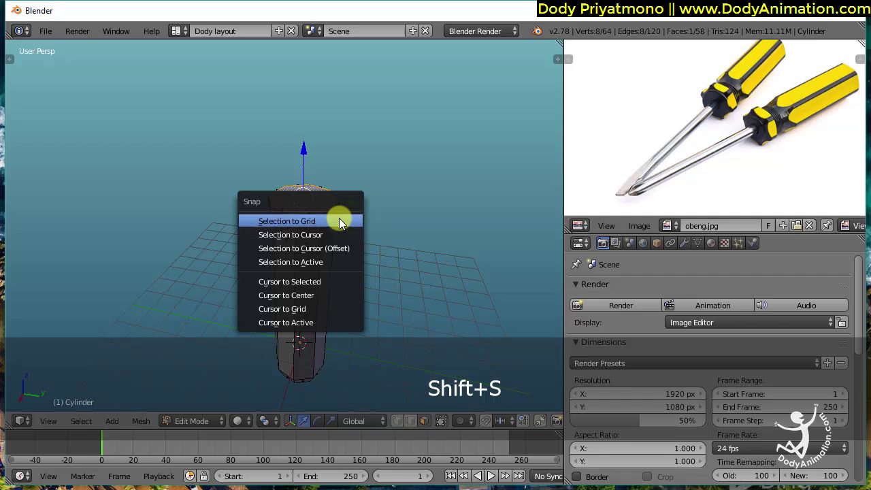
pyautogui.click(296, 281)
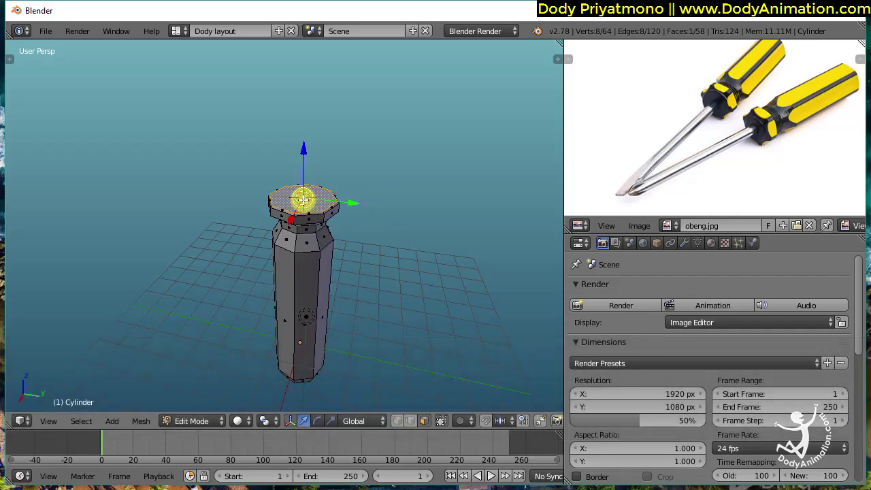
# Place the 3D cursor freely beside the handle, and return it to the selected collar face with Cursor to Selected.
pyautogui.click(460, 212)
pyautogui.click(464, 258)
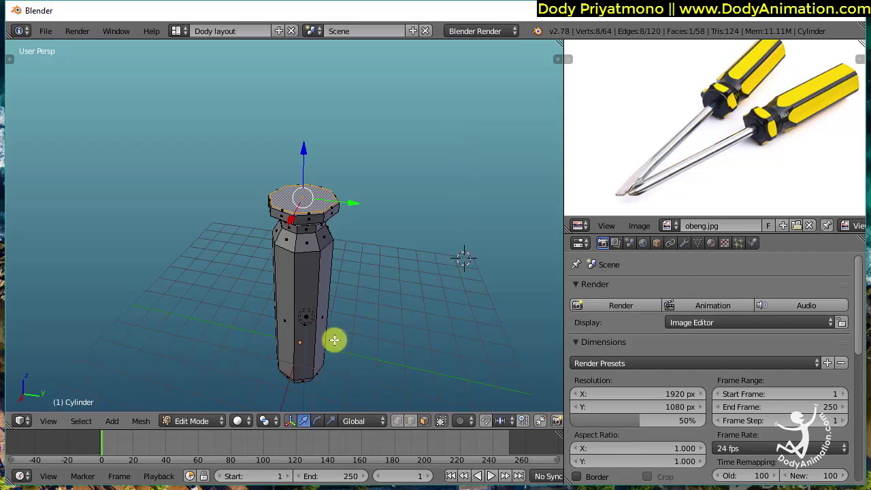
pyautogui.click(477, 212)
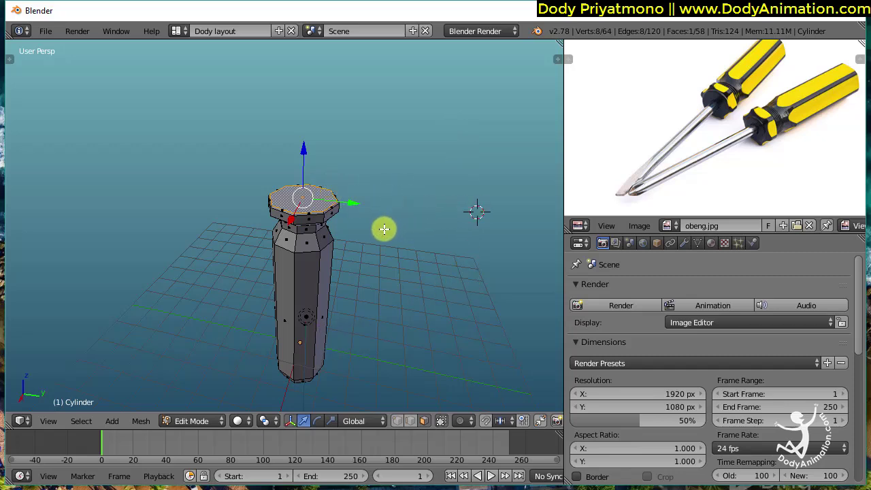
pyautogui.hotkey('shift', 's')
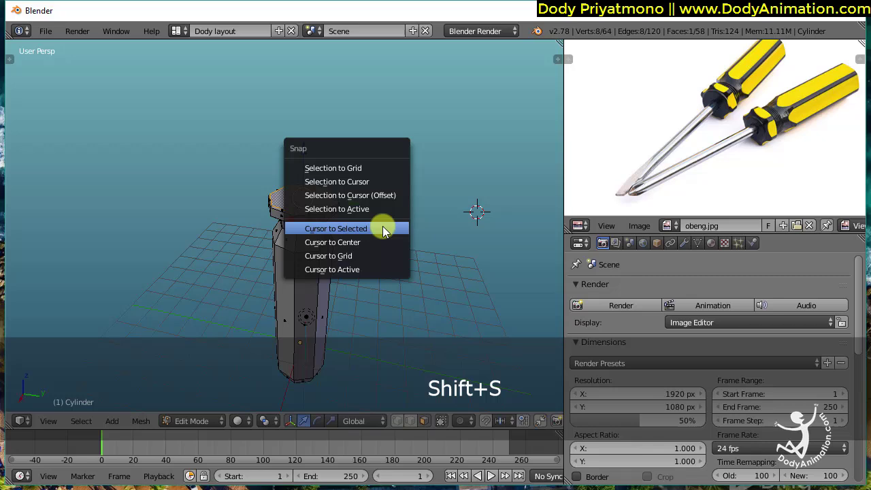
pyautogui.click(333, 229)
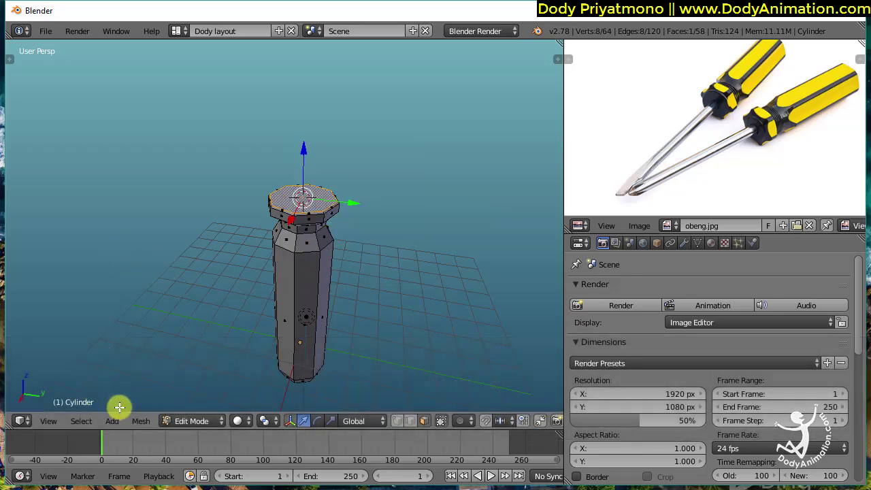
# In Edit Mode, add a cylinder at the 3D cursor and set its vertices to 30.
pyautogui.click(141, 420)
pyautogui.click(189, 421)
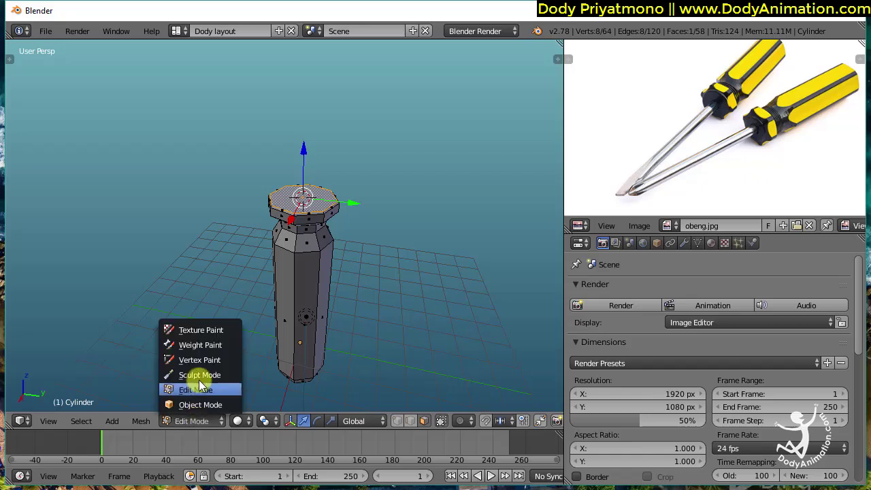
pyautogui.click(141, 421)
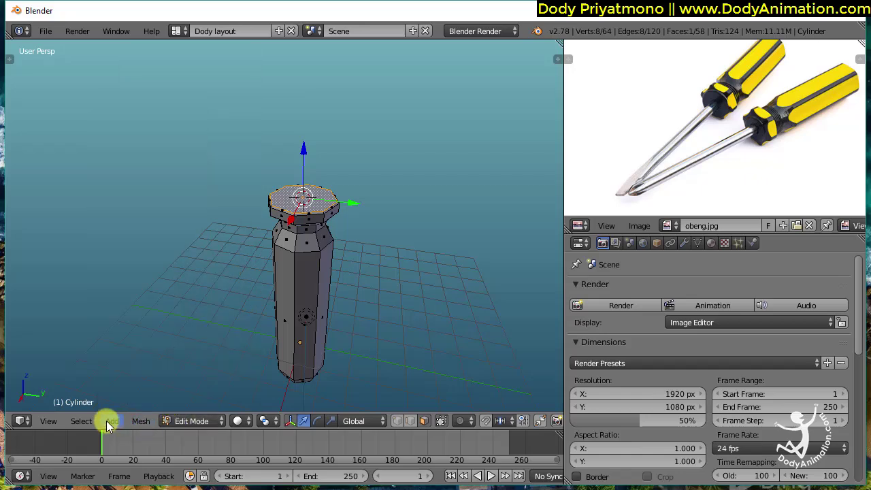
pyautogui.click(108, 421)
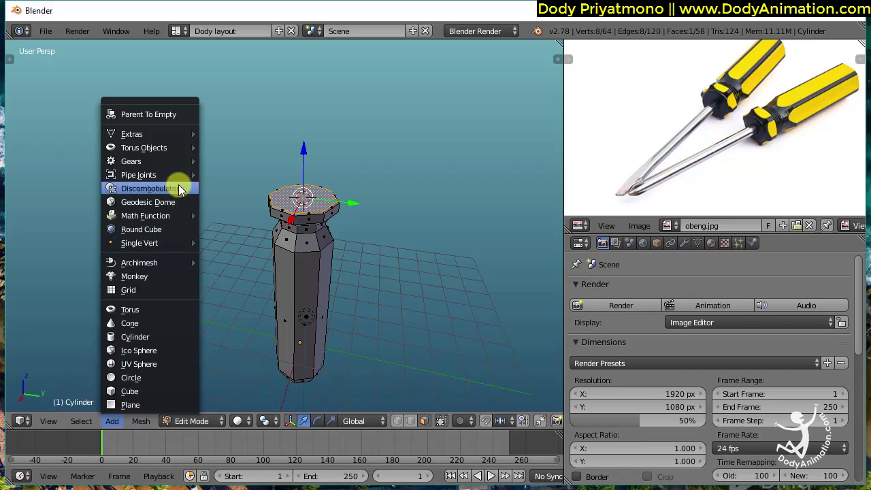
pyautogui.click(139, 336)
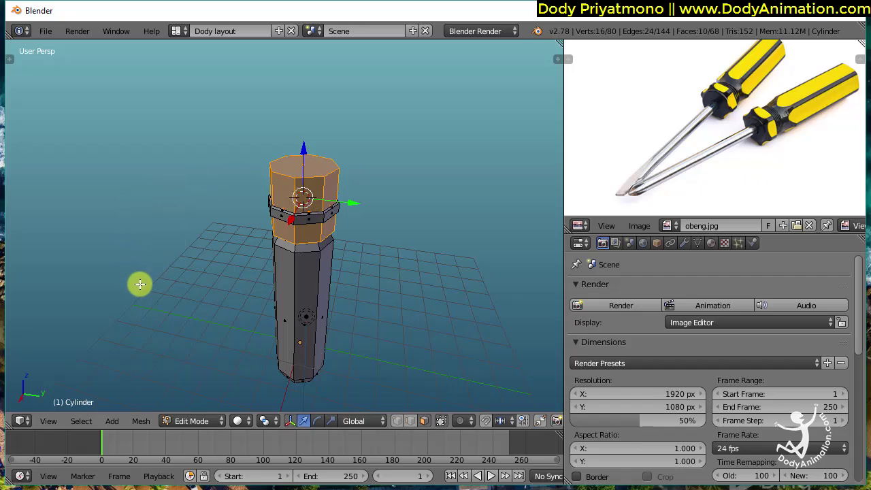
pyautogui.press('t')
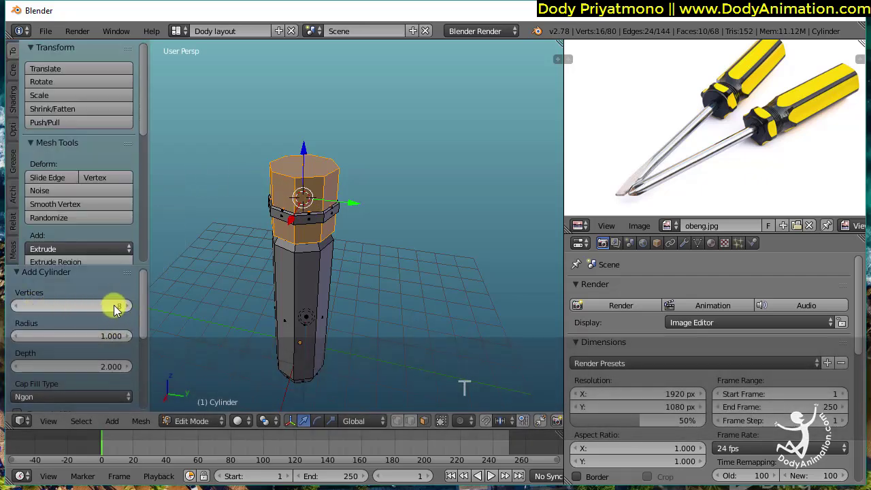
pyautogui.click(118, 308)
pyautogui.write('30')
pyautogui.press('Return')
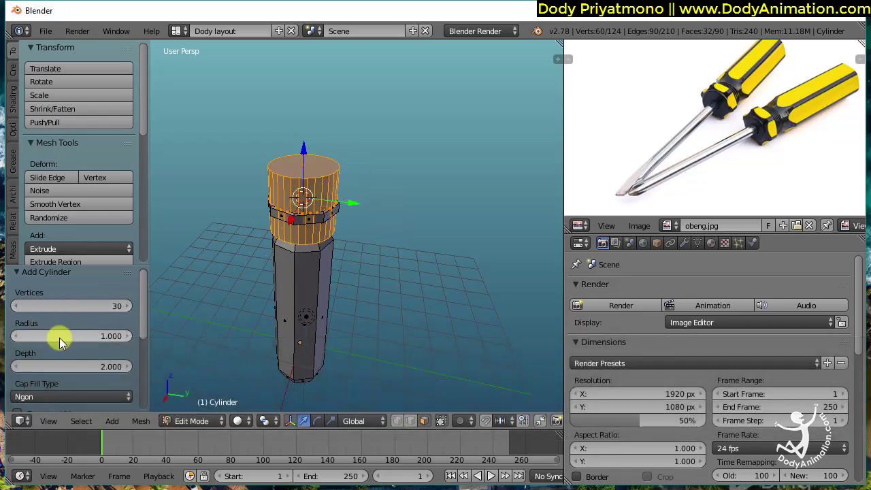
# Set the new cylinder's radius to 0.150 and increase its depth to form a long, thin shaft.
pyautogui.moveTo(115, 338); pyautogui.dragTo(48, 337)
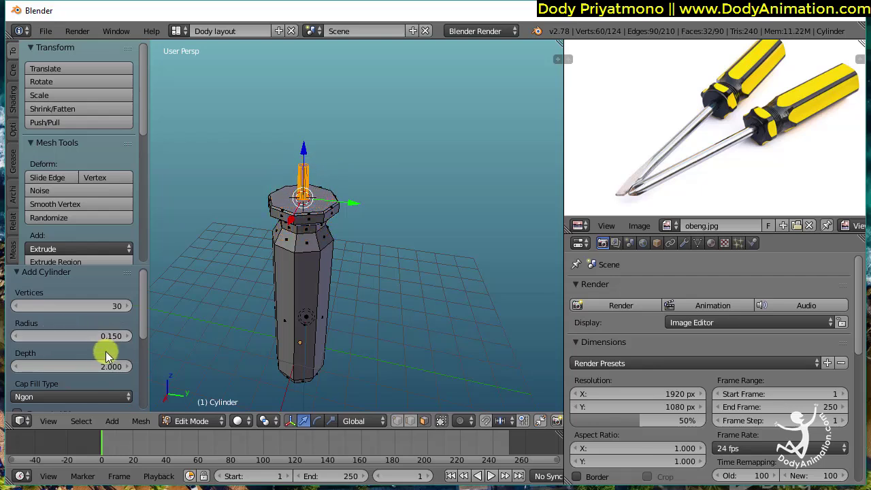
pyautogui.moveTo(105, 365); pyautogui.dragTo(256, 366)
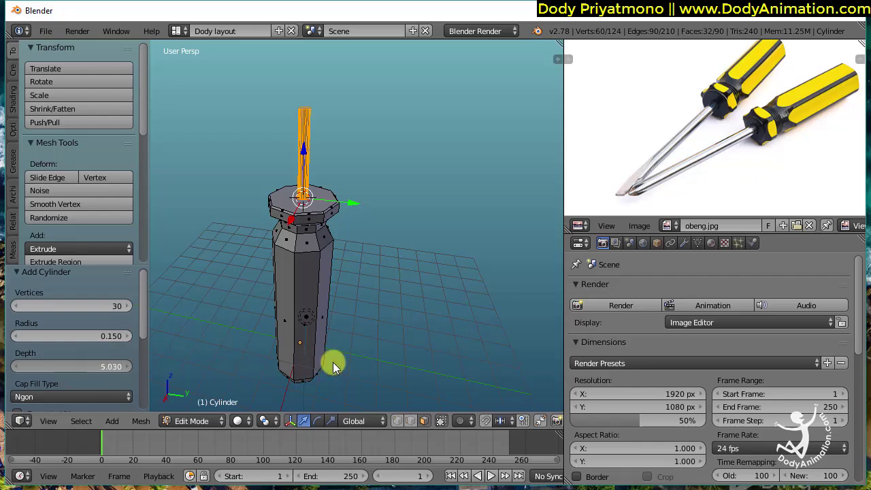
pyautogui.moveTo(555, 379); pyautogui.dragTo(551, 379)
# Raise the shaft along Z, finishing with a move of about 0.678, so its lower end meets the collar's top.
pyautogui.moveTo(310, 170); pyautogui.dragTo(314, 31)
pyautogui.keyDown('ctrl'); pyautogui.moveTo(356, 167); pyautogui.dragTo(334, 201, button='middle'); pyautogui.keyUp('ctrl')
pyautogui.moveTo(292, 139)
pyautogui.mouseDown()
pyautogui.moveTo(293, 121)
pyautogui.moveTo(292, 129)
pyautogui.mouseUp()
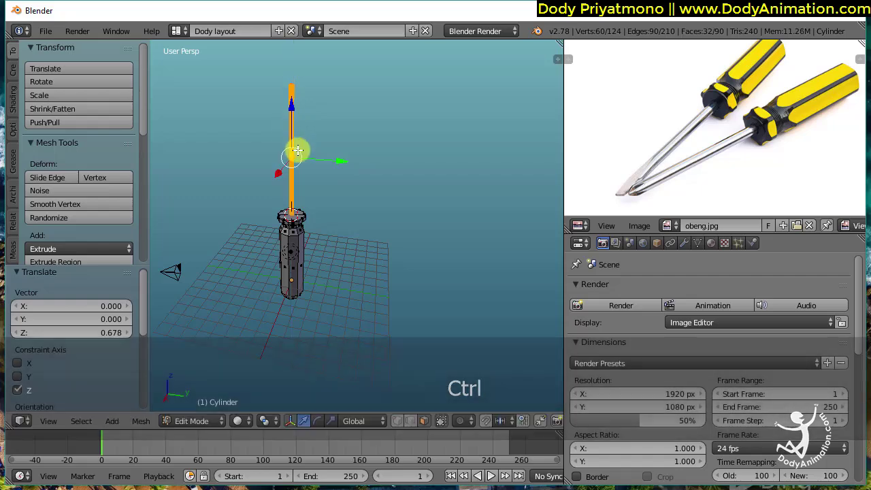
pyautogui.keyDown('ctrl'); pyautogui.moveTo(324, 225); pyautogui.dragTo(348, 243, button='middle'); pyautogui.keyUp('ctrl')
pyautogui.moveTo(348, 243); pyautogui.dragTo(385, 250, button='middle')
pyautogui.keyDown('ctrl'); pyautogui.moveTo(385, 251); pyautogui.dragTo(389, 161, button='middle'); pyautogui.keyUp('ctrl')
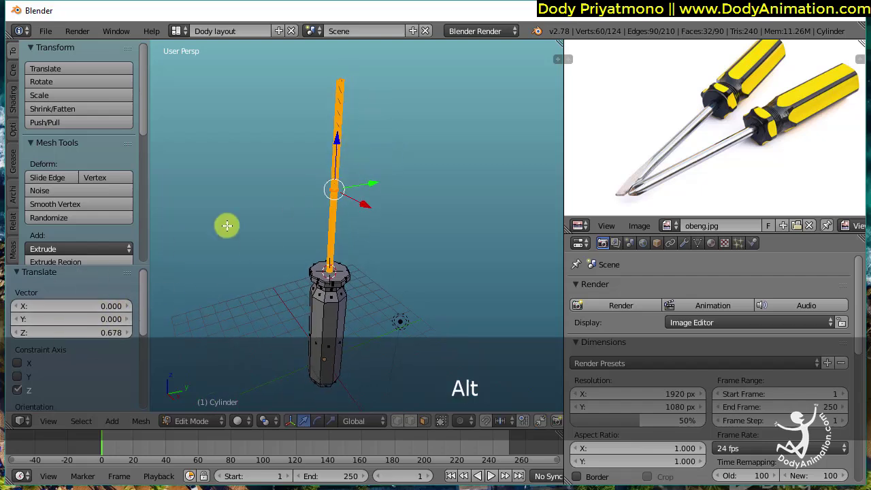
pyautogui.moveTo(227, 225); pyautogui.dragTo(391, 161, button='middle')
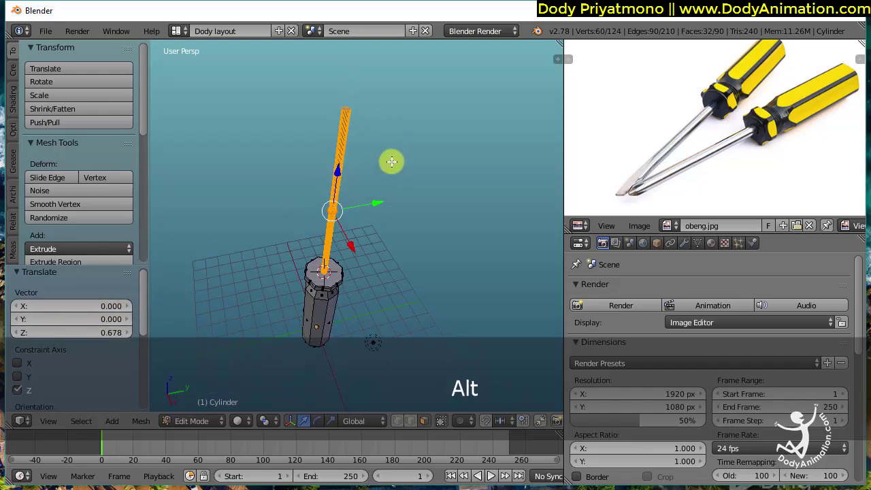
# Nudge the shaft about 0.168 up along Z and deselect everything.
pyautogui.rightClick(347, 108)
pyautogui.keyDown('shift'); pyautogui.moveTo(378, 126); pyautogui.dragTo(363, 115, button='middle'); pyautogui.keyUp('shift')
pyautogui.moveTo(346, 90)
pyautogui.mouseDown()
pyautogui.moveTo(346, 131)
pyautogui.moveTo(355, 84)
pyautogui.moveTo(350, 97)
pyautogui.mouseUp()
pyautogui.moveTo(370, 210); pyautogui.dragTo(387, 144, button='middle')
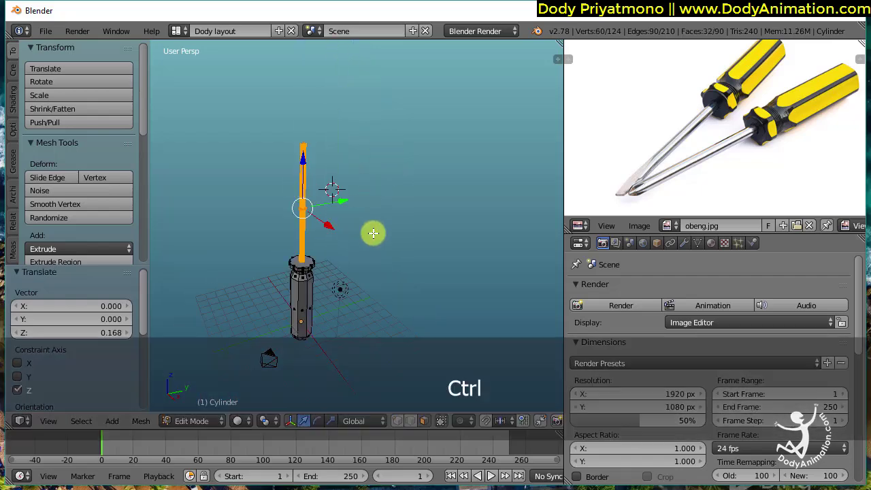
pyautogui.keyDown('ctrl'); pyautogui.moveTo(373, 234); pyautogui.dragTo(373, 182, button='middle'); pyautogui.keyUp('ctrl')
pyautogui.press('a')
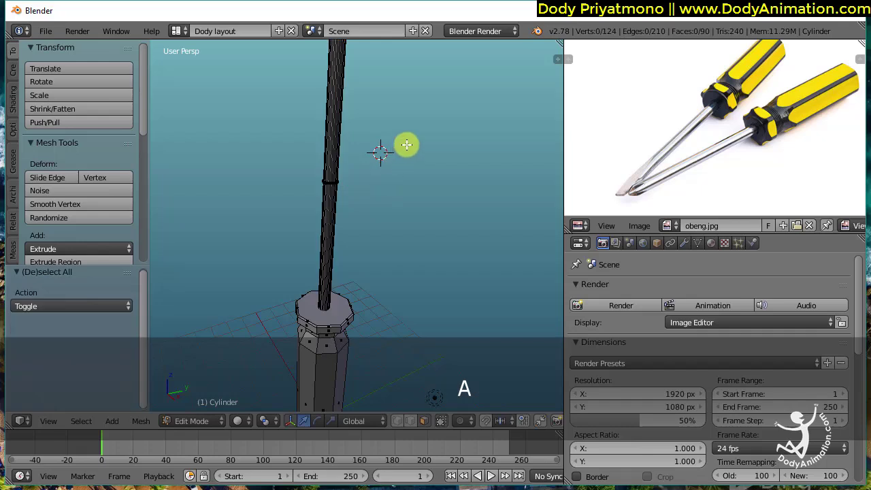
# Leave mesh editing of the screwdriver and switch to Object Mode.
pyautogui.keyDown('shift'); pyautogui.moveTo(416, 137); pyautogui.dragTo(442, 224, button='middle'); pyautogui.keyUp('shift')
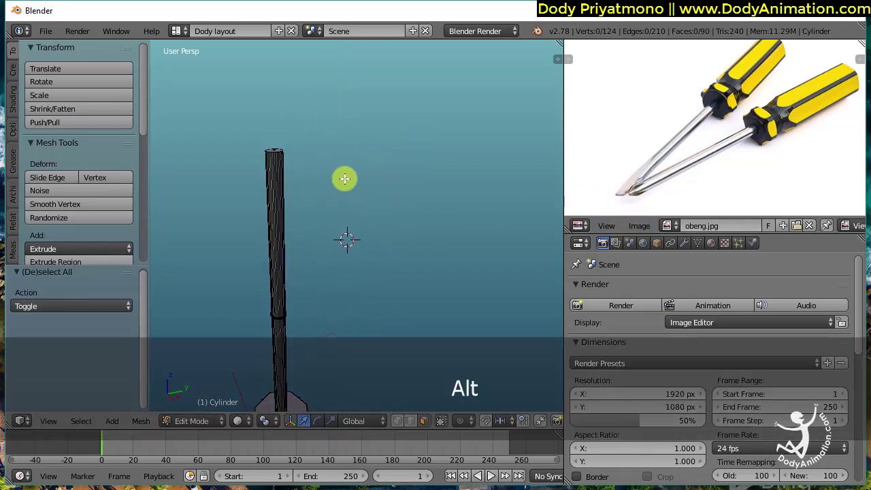
pyautogui.keyDown('alt'); pyautogui.moveTo(345, 179); pyautogui.dragTo(376, 204); pyautogui.keyUp('alt')
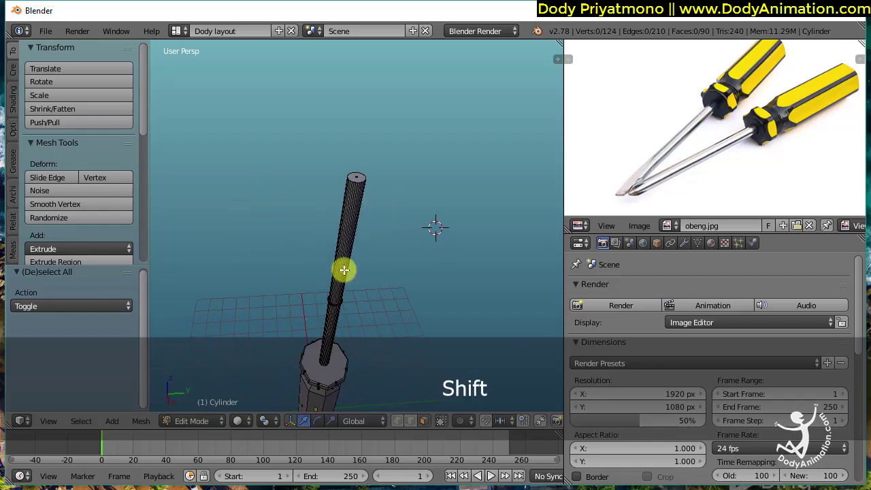
pyautogui.moveTo(344, 270)
pyautogui.keyDown('alt'); pyautogui.mouseDown()
pyautogui.moveTo(360, 214)
pyautogui.moveTo(339, 282)
pyautogui.mouseUp(); pyautogui.keyUp('alt')
pyautogui.click(196, 420)
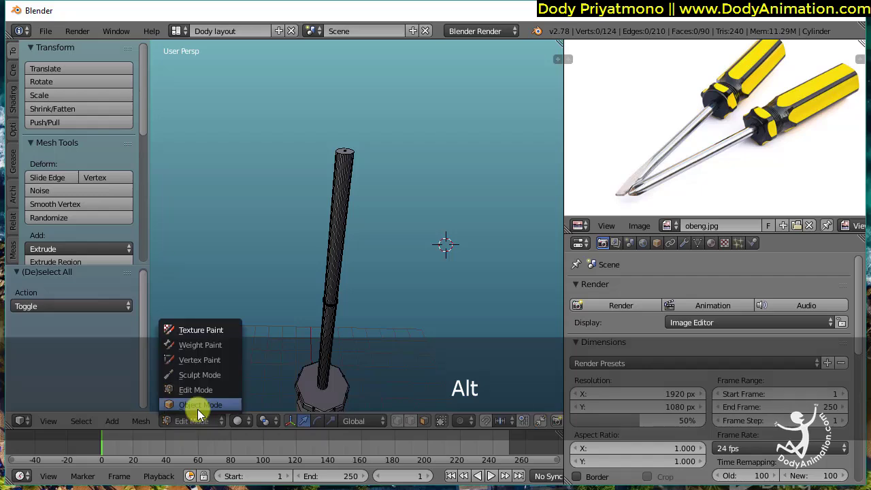
pyautogui.click(198, 405)
# Duplicate the screwdriver and place the copy about 7.586 along the Y axis.
pyautogui.keyDown('alt'); pyautogui.moveTo(403, 251); pyautogui.dragTo(317, 247); pyautogui.keyUp('alt')
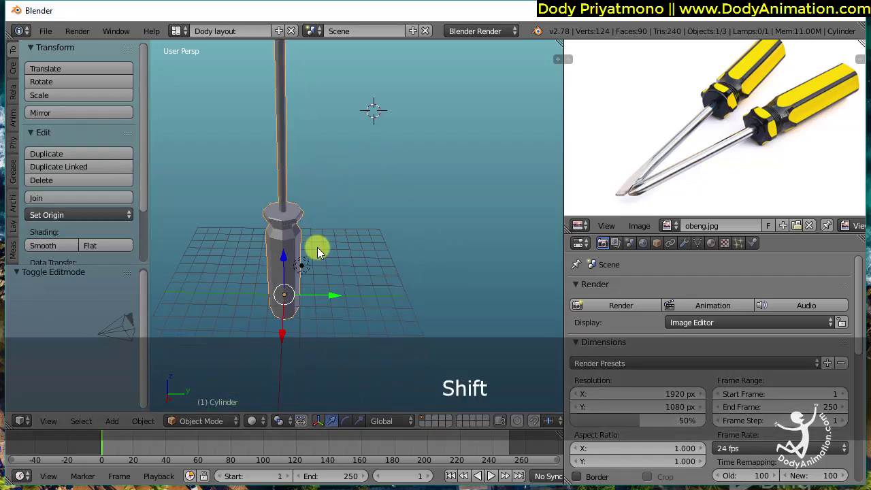
pyautogui.hotkey('shift', 'd')
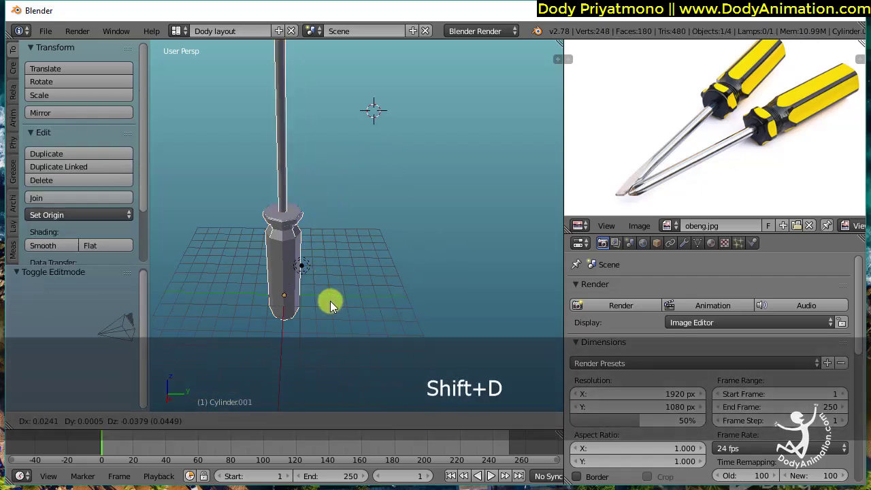
pyautogui.press('y')
pyautogui.click(429, 279)
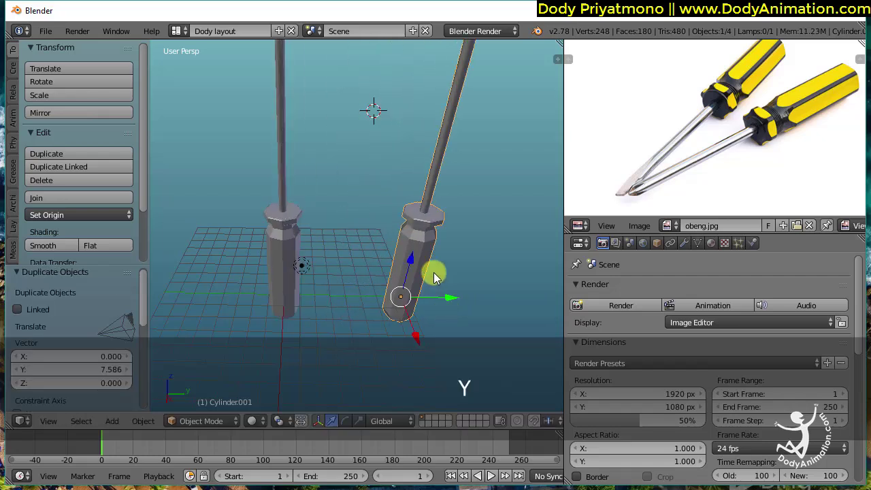
pyautogui.keyDown('ctrl'); pyautogui.keyDown('alt'); pyautogui.moveTo(431, 272); pyautogui.dragTo(500, 177); pyautogui.keyUp('alt'); pyautogui.keyUp('ctrl')
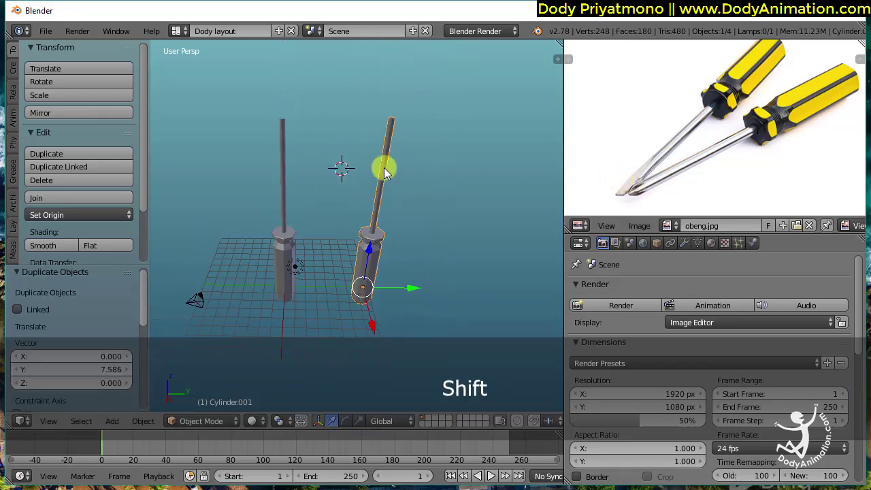
# Add a cube between the two handles and scale it down to about 0.697.
pyautogui.keyDown('alt'); pyautogui.moveTo(338, 199); pyautogui.dragTo(335, 211); pyautogui.keyUp('alt')
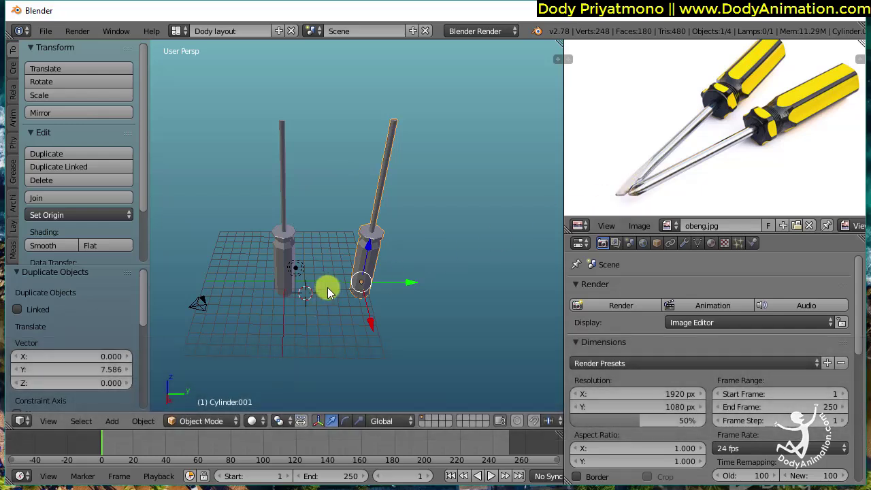
pyautogui.hotkey('shift', 'a')
pyautogui.moveTo(299, 274)
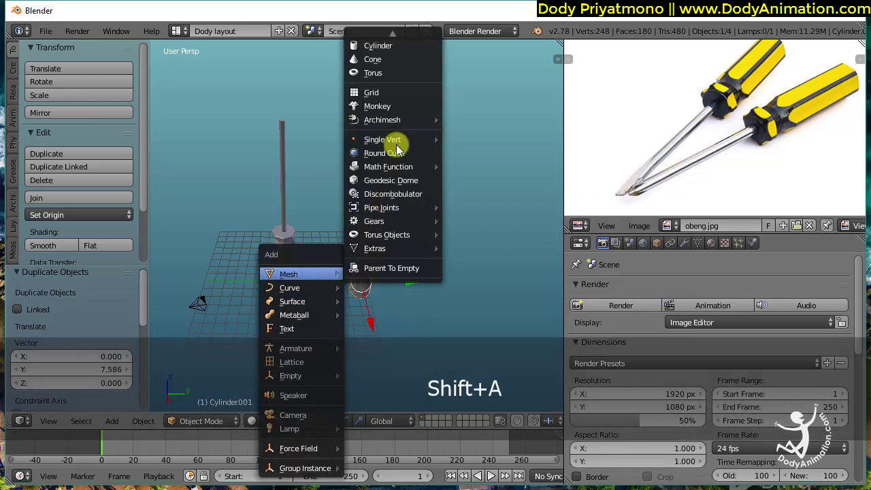
pyautogui.moveTo(409, 30)
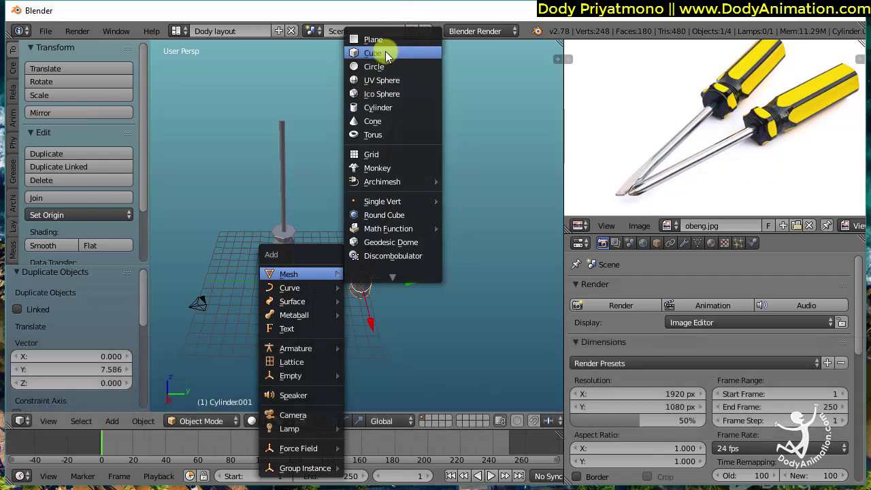
pyautogui.click(386, 55)
pyautogui.press('s')
pyautogui.click(386, 306)
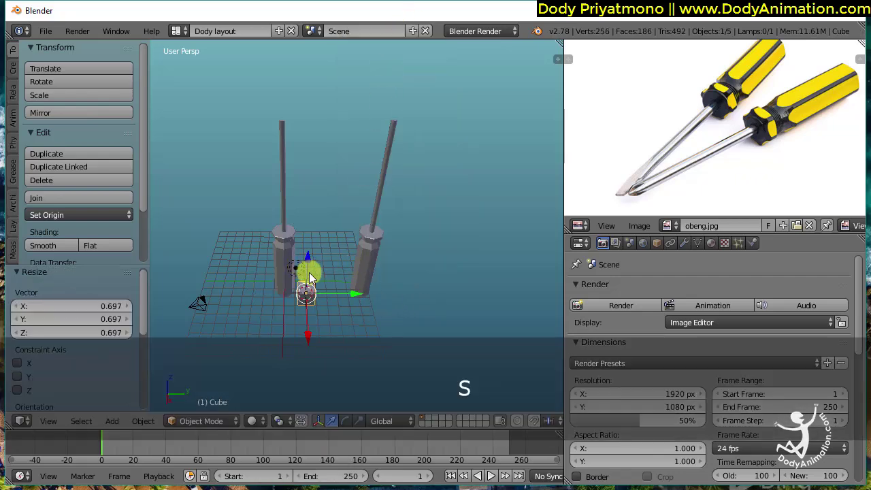
# Raise the cube to the height of the first shaft's tip and move it about -2.606 along Y.
pyautogui.moveTo(308, 259); pyautogui.dragTo(321, 86)
pyautogui.moveTo(350, 112); pyautogui.dragTo(301, 115)
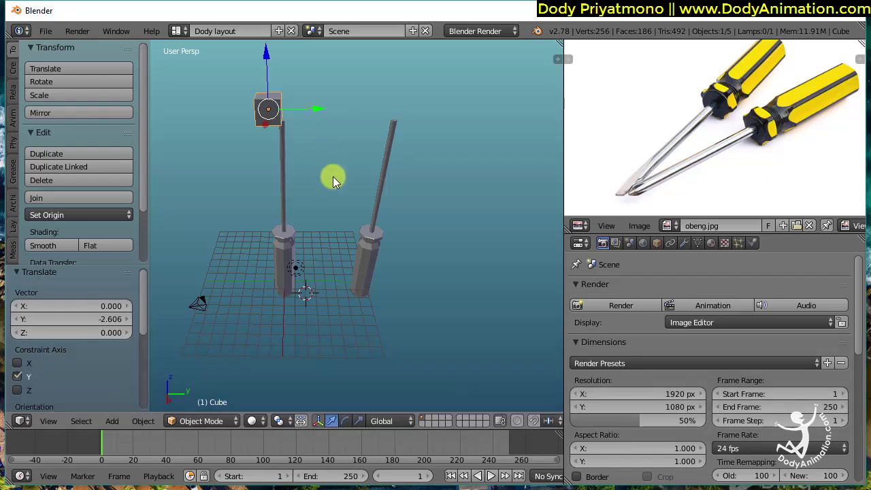
# In the left orthographic view, move the cube about -0.333 along Y and -1.858 along Z, beside the first shaft's upper end.
pyautogui.click(48, 420)
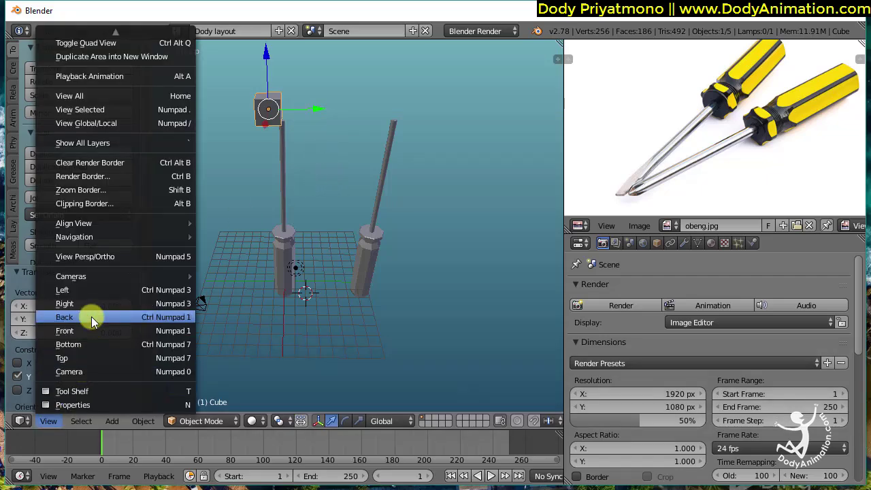
pyautogui.click(85, 290)
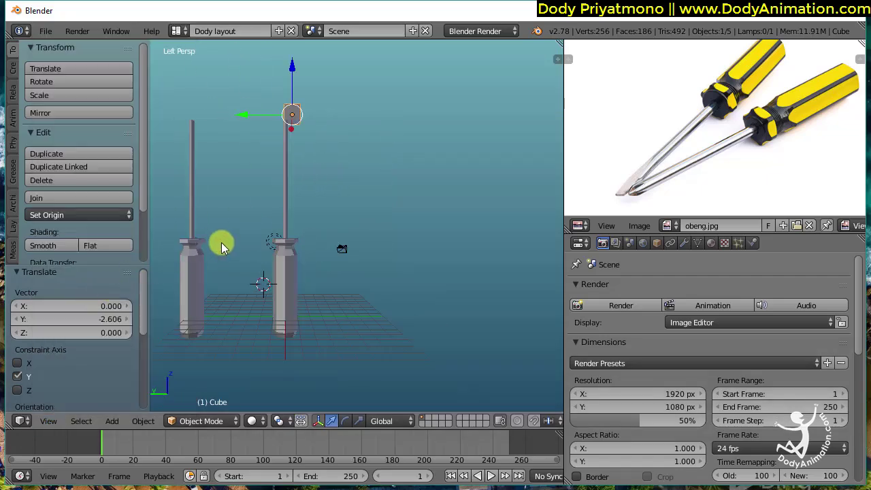
pyautogui.click(47, 420)
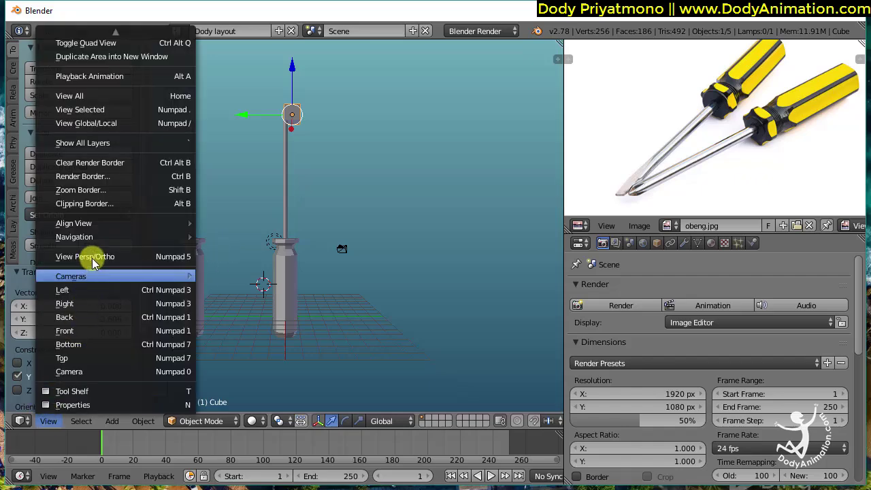
pyautogui.click(75, 255)
pyautogui.keyDown('alt'); pyautogui.keyDown('shift'); pyautogui.moveTo(344, 145); pyautogui.dragTo(358, 230); pyautogui.keyUp('shift'); pyautogui.keyUp('alt')
pyautogui.keyDown('ctrl'); pyautogui.keyDown('alt'); pyautogui.moveTo(358, 230); pyautogui.dragTo(423, 189); pyautogui.keyUp('alt'); pyautogui.keyUp('ctrl')
pyautogui.keyDown('alt'); pyautogui.keyDown('shift'); pyautogui.moveTo(424, 190); pyautogui.dragTo(391, 211); pyautogui.keyUp('shift'); pyautogui.keyUp('alt')
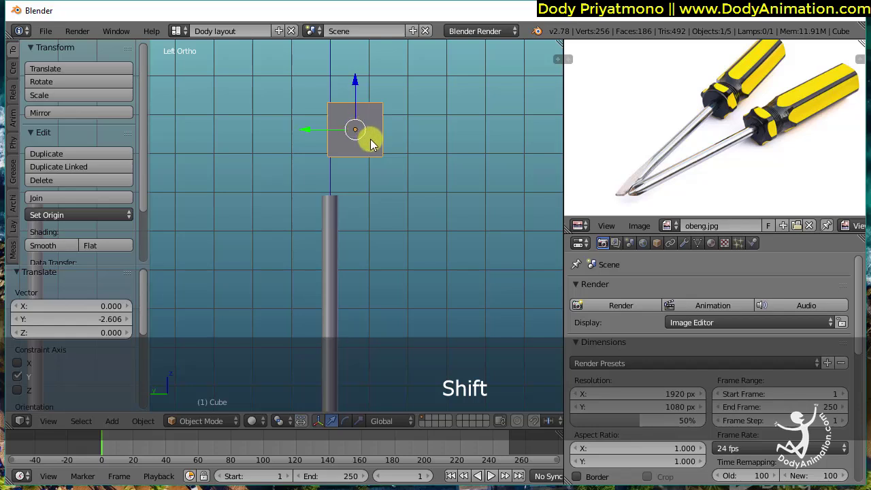
pyautogui.press('g')
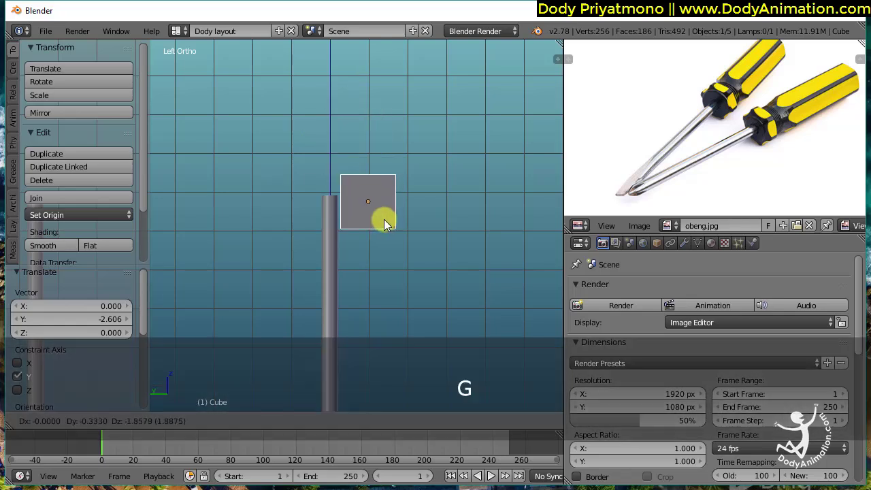
pyautogui.click(384, 219)
# Rotate the cube about -5.781° and move it slightly against the edge of the first shaft.
pyautogui.press('r')
pyautogui.click(431, 200)
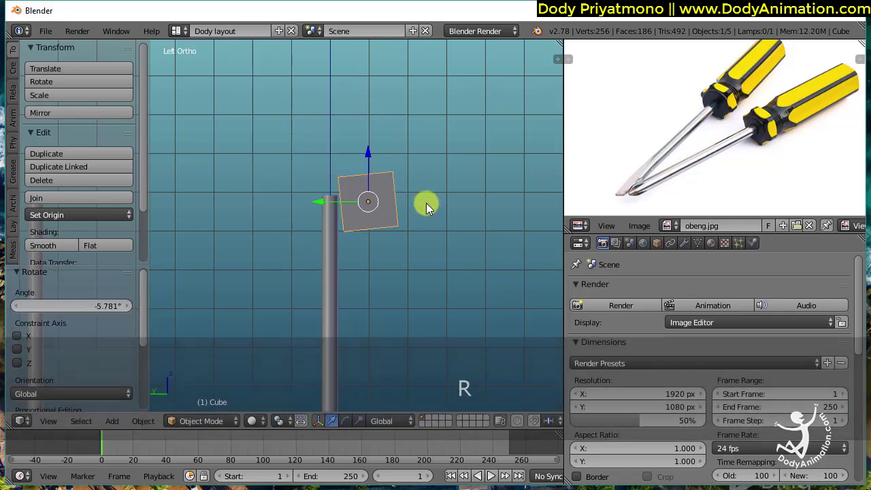
pyautogui.press('h')
pyautogui.hotkey('ctrl', 'z')
pyautogui.press('g')
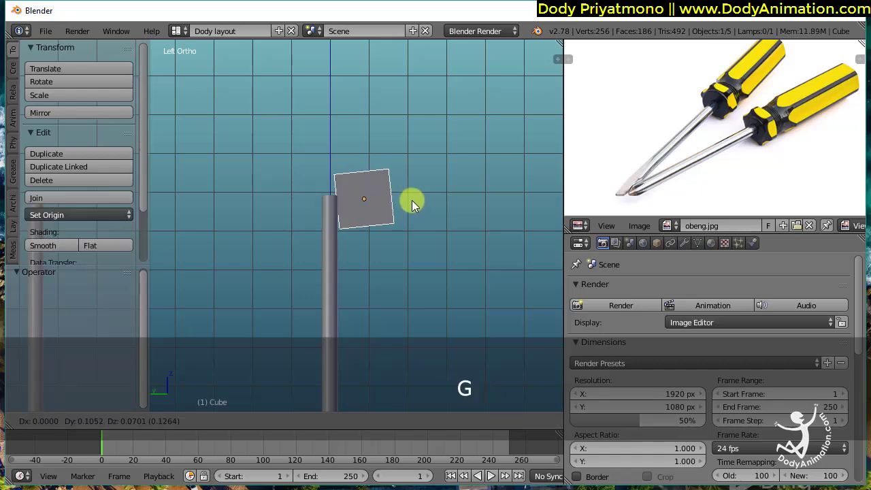
pyautogui.click(406, 210)
# Rotate the cube a further -7.686° or so and nudge it about 0.036 along Y and 0.064 along Z.
pyautogui.scroll(2, 403, 197)
pyautogui.keyDown('shift'); pyautogui.moveTo(403, 181); pyautogui.dragTo(451, 169, button='middle'); pyautogui.keyUp('shift')
pyautogui.press('r')
pyautogui.click(453, 172)
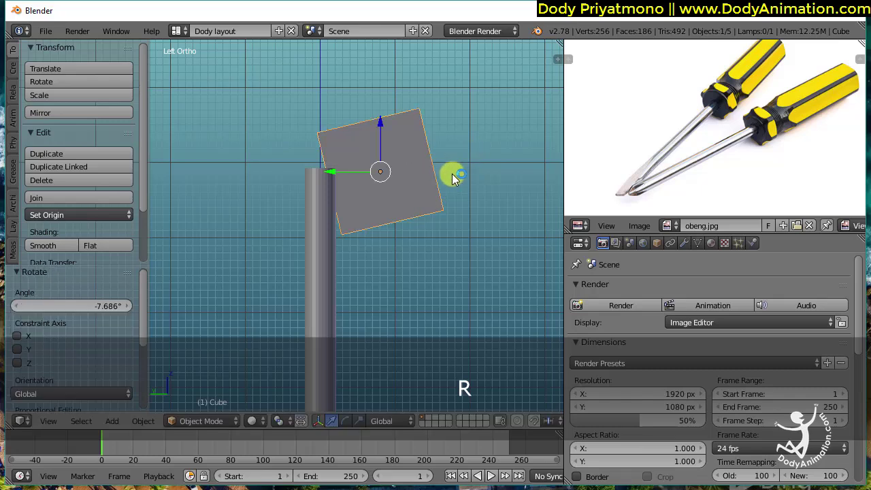
pyautogui.press('g')
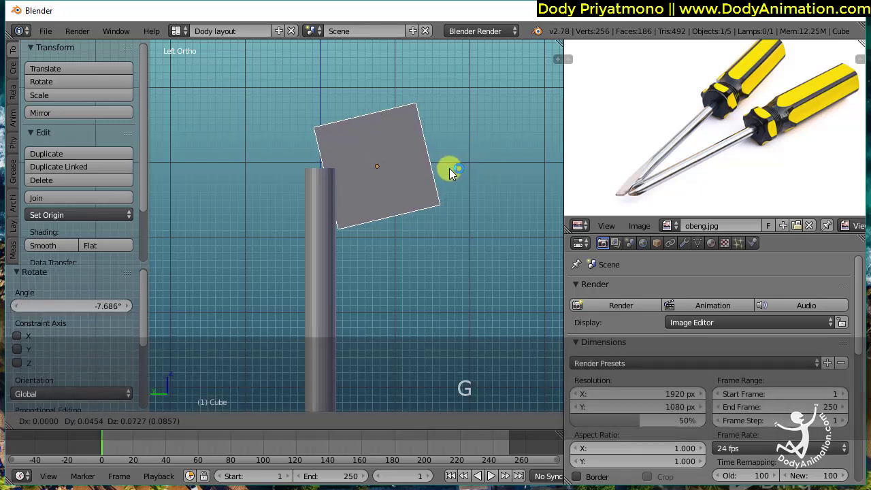
pyautogui.click(450, 168)
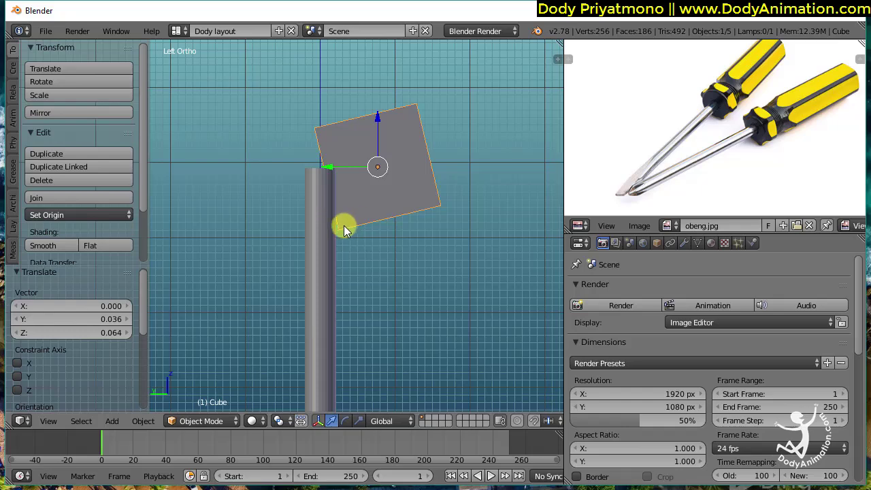
# In the top orthographic view, move the cube along X over the first screwdriver and about 0.8 along Y.
pyautogui.press('KP_7')
pyautogui.click(59, 419)
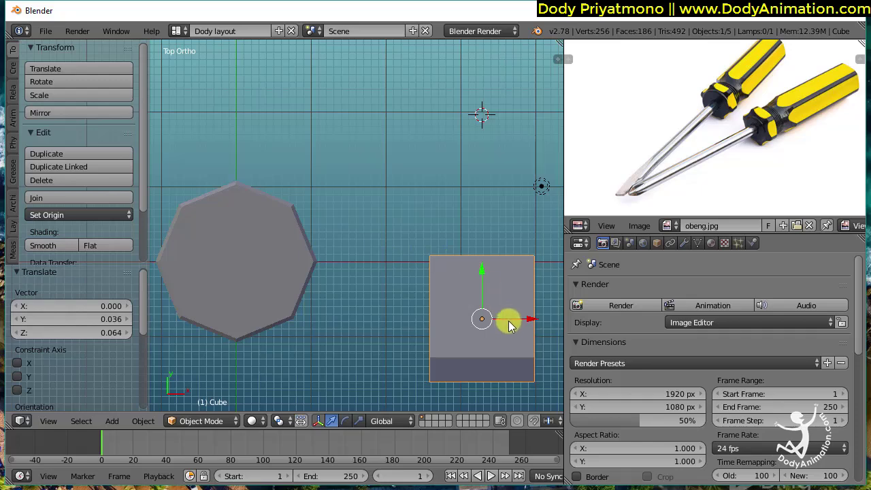
pyautogui.moveTo(511, 325); pyautogui.dragTo(307, 222)
# Scale the cube up by about 1.680 and shift it about 0.509 along X.
pyautogui.press('s')
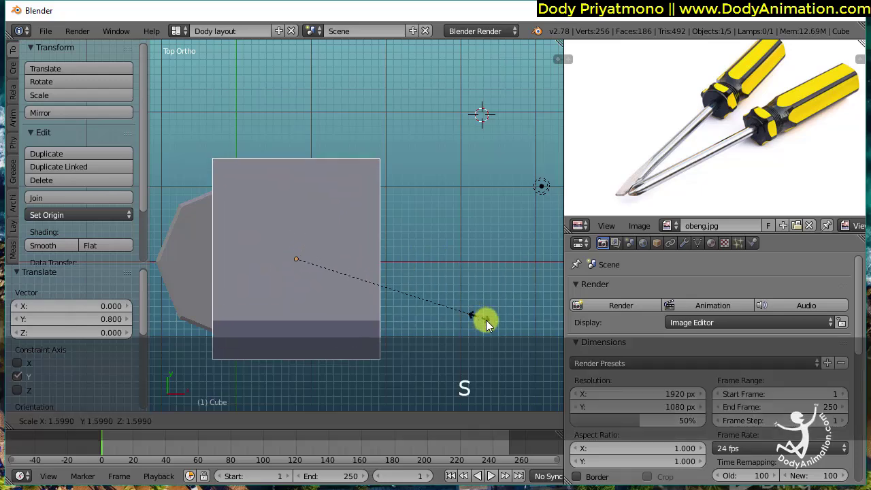
pyautogui.click(490, 324)
pyautogui.press('g')
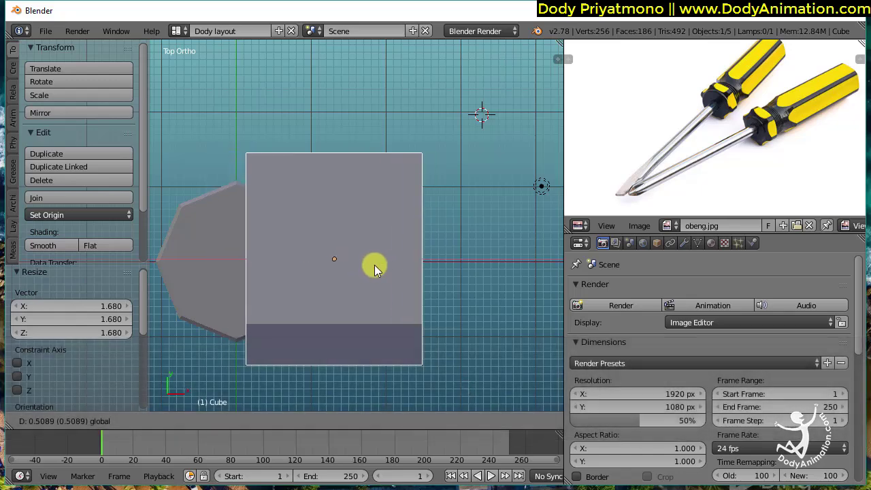
pyautogui.click(375, 265)
# In the right orthographic view, move the cube about 6.483 along Y to the second screwdriver's shaft tip.
pyautogui.keyDown('alt'); pyautogui.moveTo(375, 239); pyautogui.dragTo(367, 263); pyautogui.keyUp('alt')
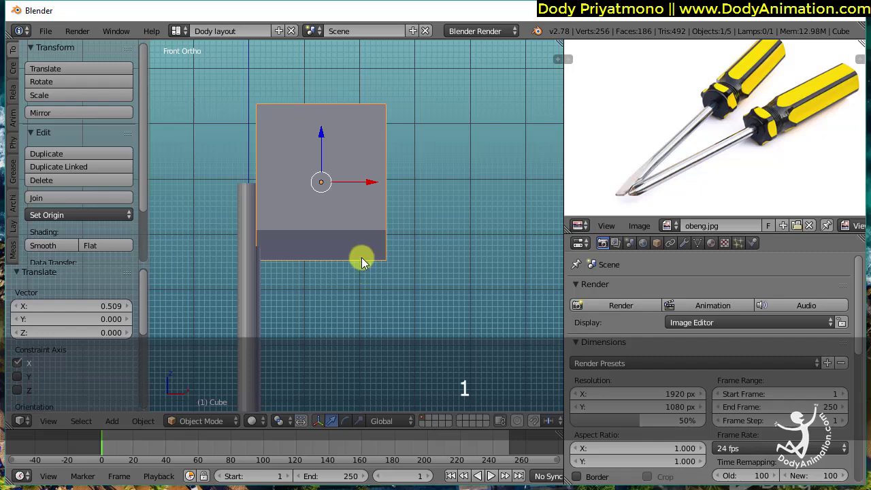
pyautogui.press('KP_3')
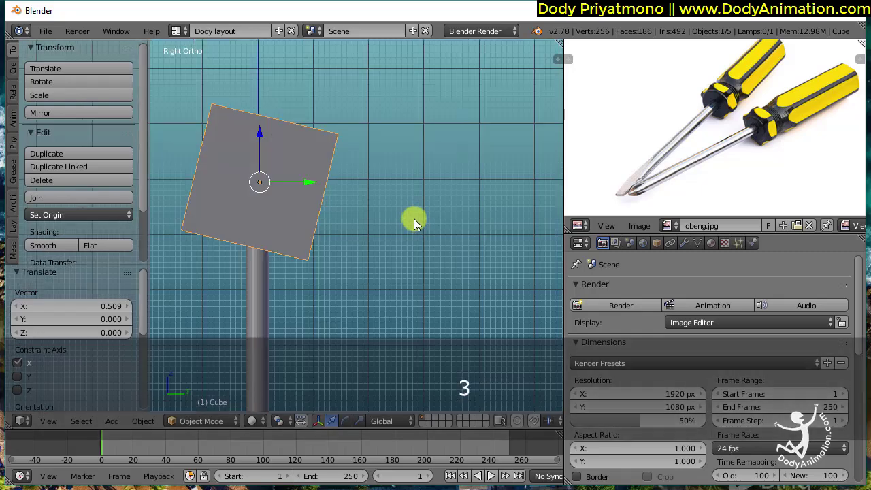
pyautogui.press('KP_1')
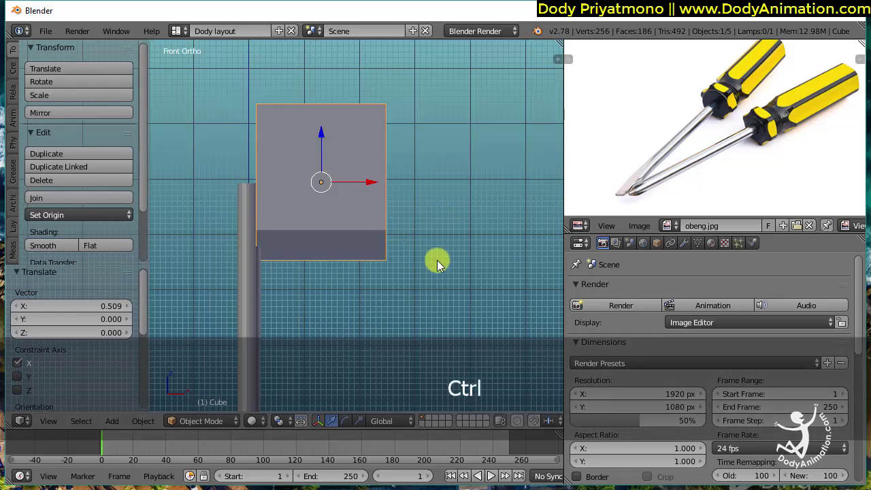
pyautogui.keyDown('ctrl'); pyautogui.moveTo(437, 260); pyautogui.dragTo(411, 315, button='middle'); pyautogui.keyUp('ctrl')
pyautogui.press('KP_3')
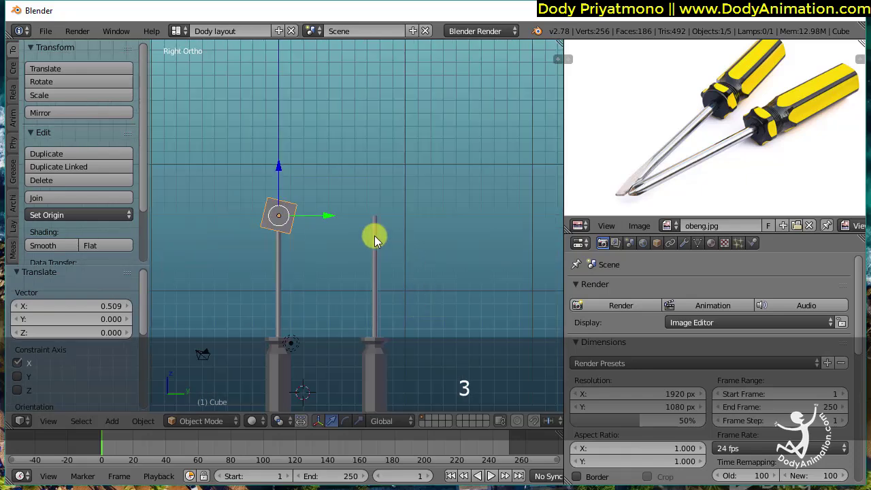
pyautogui.moveTo(326, 218); pyautogui.dragTo(390, 231)
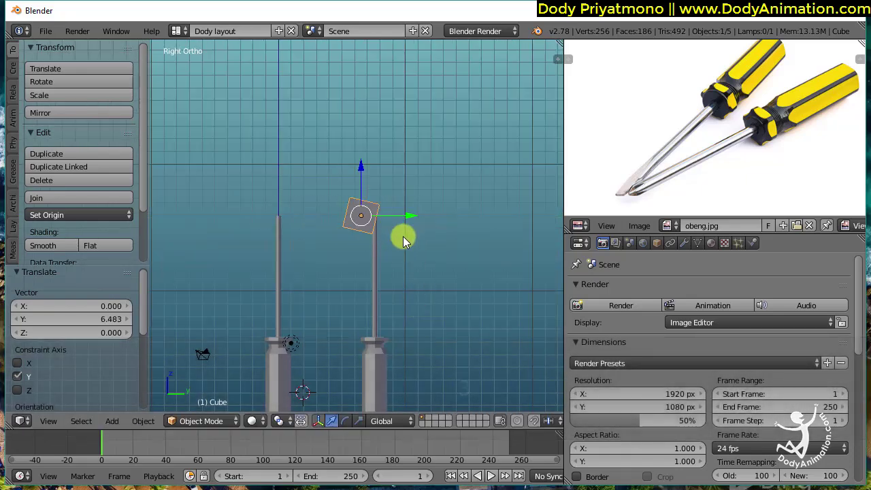
# Nudge the cube about -0.157 along Y and rotate it about -3.708° to set the bevel angle at the second shaft's tip.
pyautogui.keyDown('ctrl'); pyautogui.moveTo(402, 238); pyautogui.dragTo(440, 205, button='middle'); pyautogui.keyUp('ctrl')
pyautogui.keyDown('shift'); pyautogui.moveTo(490, 238); pyautogui.dragTo(332, 281, button='middle'); pyautogui.keyUp('shift')
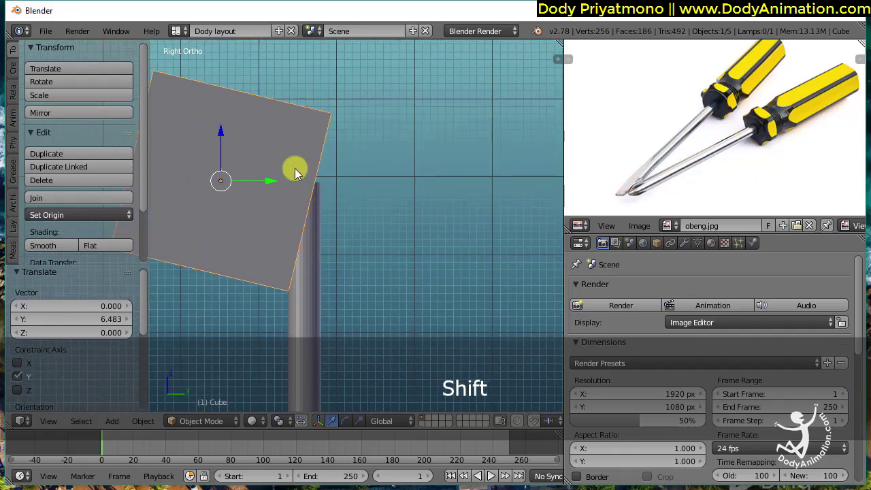
pyautogui.moveTo(260, 180)
pyautogui.mouseDown()
pyautogui.moveTo(244, 178)
pyautogui.moveTo(252, 181)
pyautogui.mouseUp()
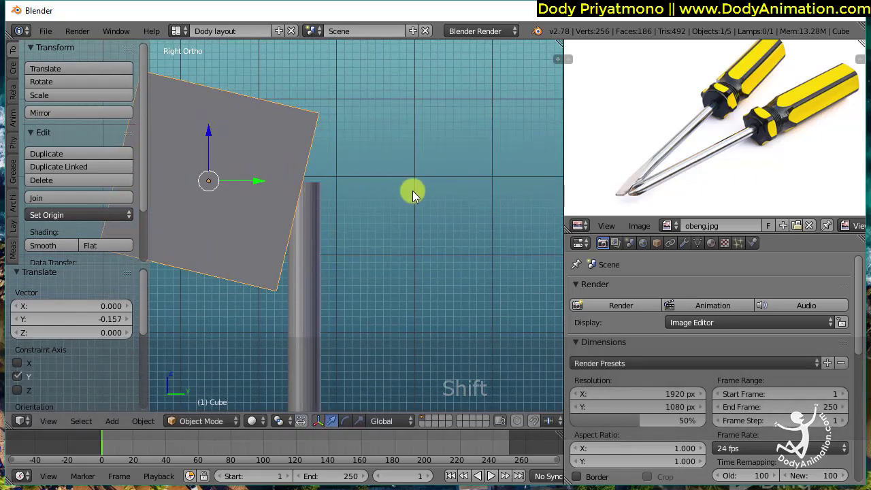
pyautogui.press('r')
pyautogui.click(407, 174)
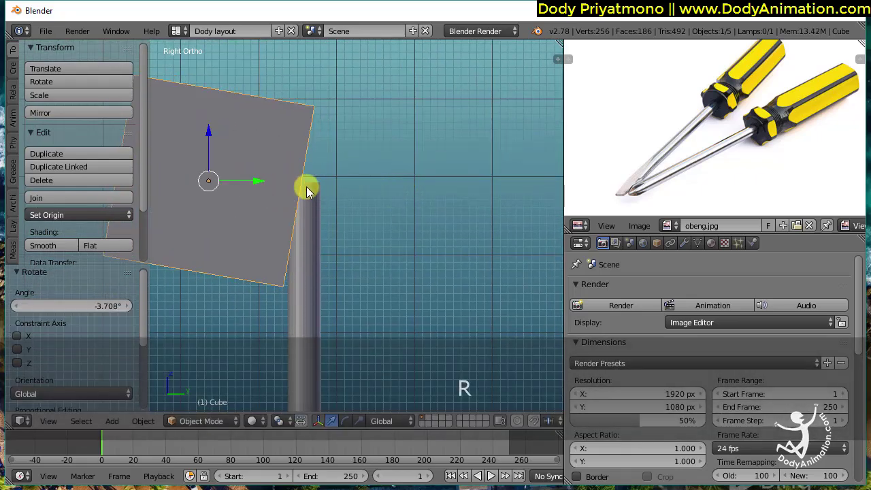
# Duplicate the tilted cube and place the copy about 2.978 along Y, on the other side of the second shaft.
pyautogui.keyDown('shift'); pyautogui.moveTo(268, 186); pyautogui.dragTo(310, 185, button='middle'); pyautogui.keyUp('shift')
pyautogui.hotkey('shift', 'd')
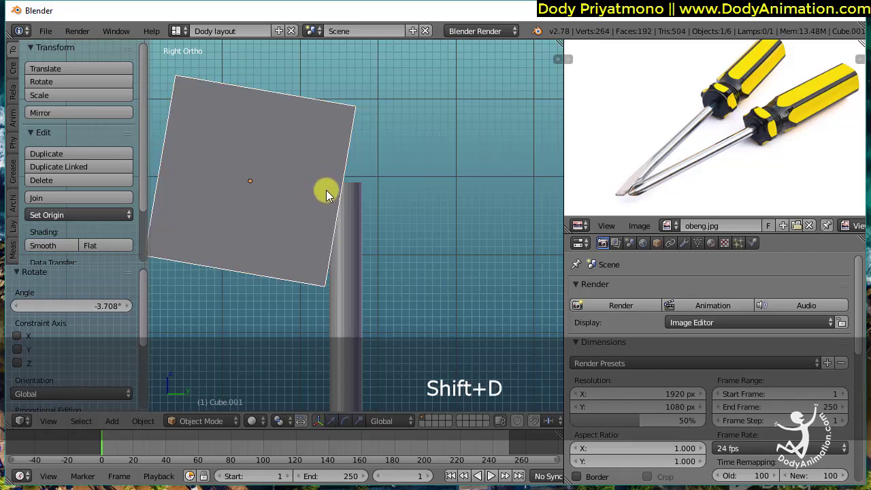
pyautogui.press('y')
pyautogui.click(559, 271)
pyautogui.keyDown('shift'); pyautogui.moveTo(559, 271); pyautogui.dragTo(477, 247, button='middle'); pyautogui.keyUp('shift')
# Rotate the cube copy about -17.994° to mirror the first cube's tilt and move it about -0.489 along Y against the shaft.
pyautogui.press('r')
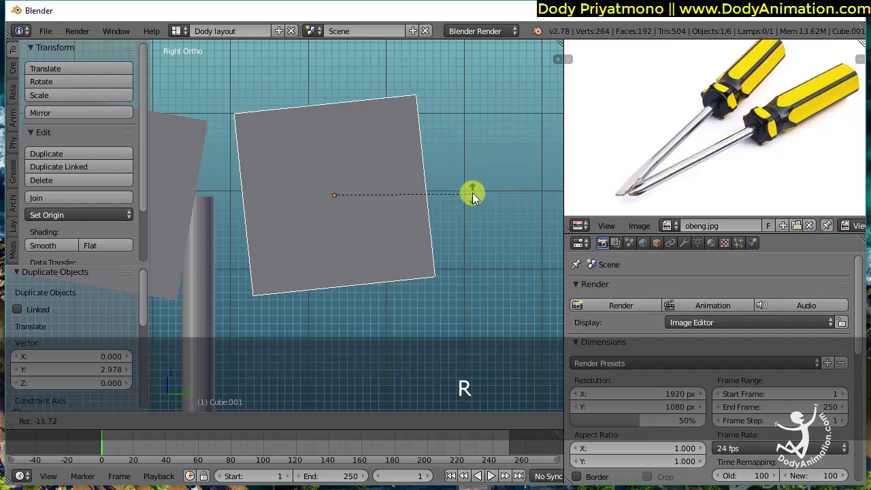
pyautogui.click(471, 191)
pyautogui.press('g')
pyautogui.press('y')
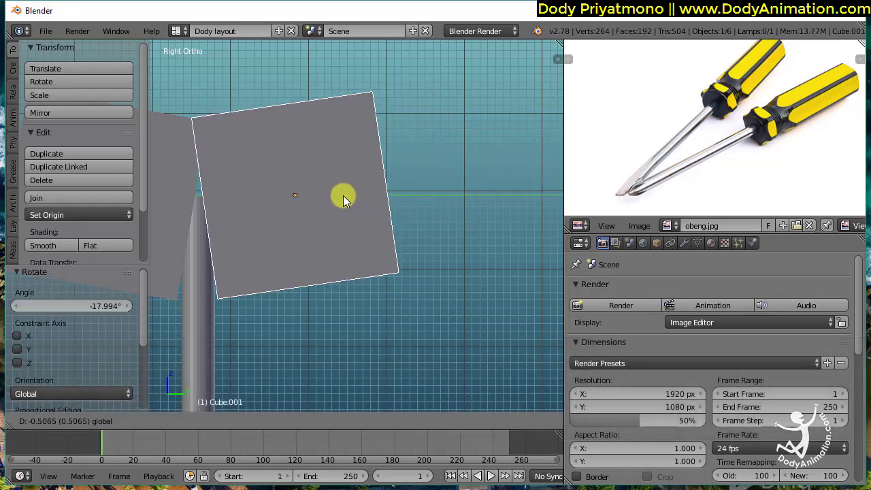
pyautogui.click(344, 195)
# In wireframe display, nudge the cube copy about -0.023 along Y and rotate it about -0.815° to match the opposite cube.
pyautogui.keyDown('ctrl'); pyautogui.moveTo(337, 223); pyautogui.dragTo(424, 174, button='middle'); pyautogui.keyUp('ctrl')
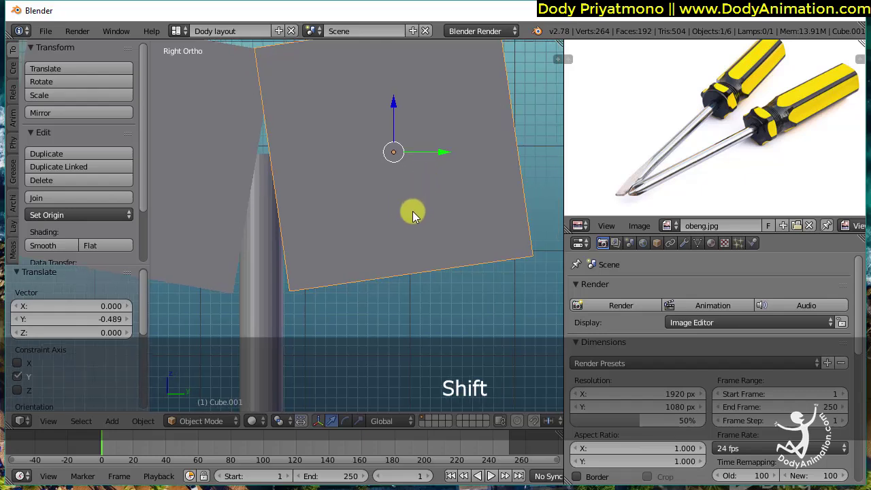
pyautogui.keyDown('ctrl'); pyautogui.moveTo(412, 216); pyautogui.dragTo(319, 189, button='middle'); pyautogui.keyUp('ctrl')
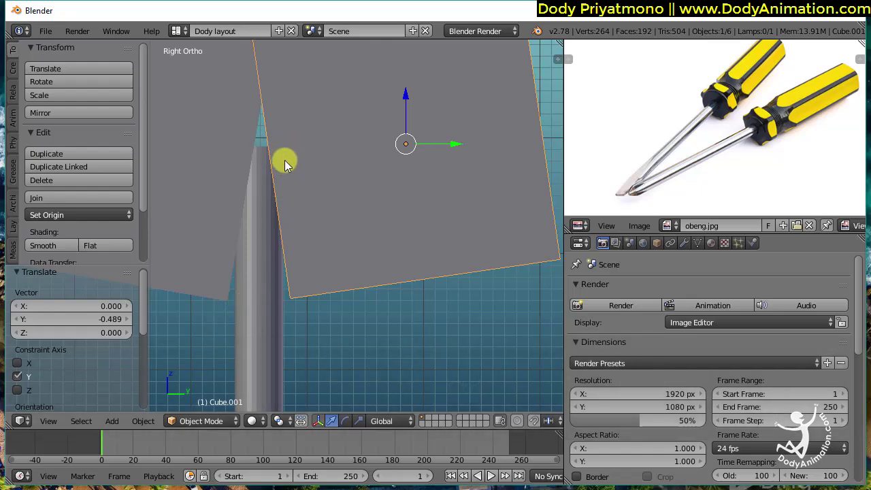
pyautogui.press('z')
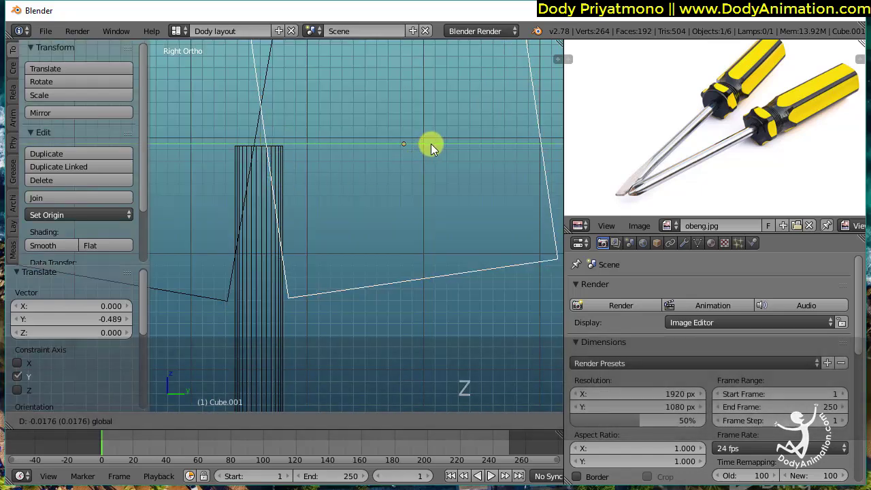
pyautogui.moveTo(430, 144); pyautogui.dragTo(428, 144)
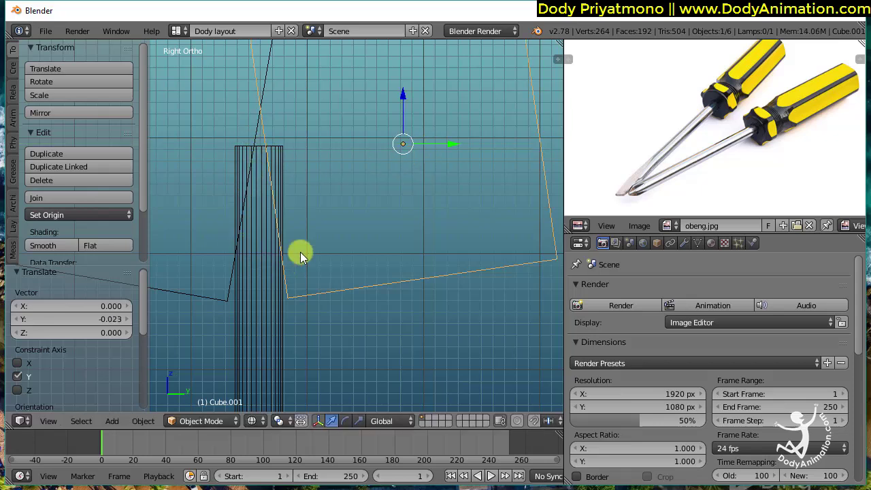
pyautogui.press('r')
pyautogui.click(531, 147)
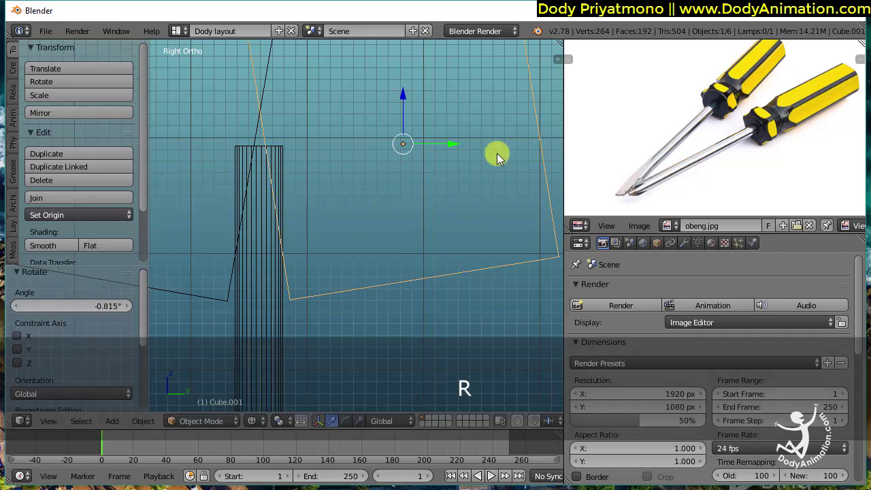
# Cancel scaling the cube copy, deselect everything and return the viewport to solid display.
pyautogui.press('s')
pyautogui.rightClick(289, 170)
pyautogui.press('a')
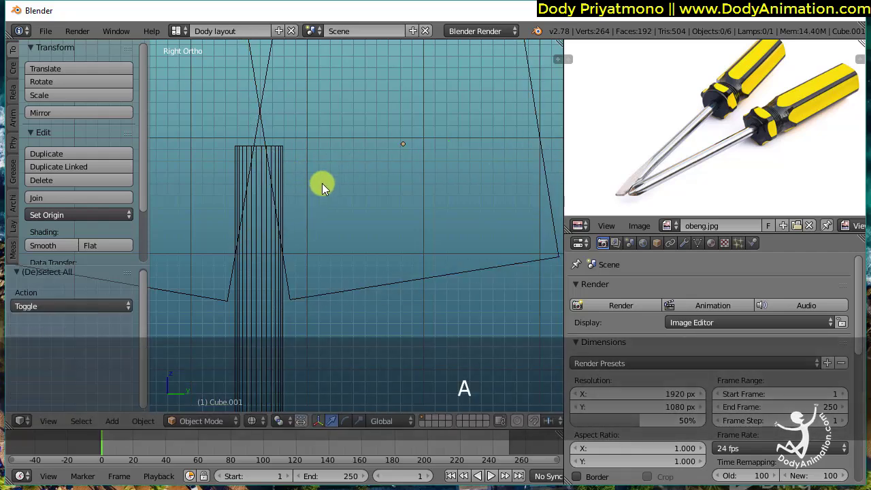
pyautogui.keyDown('ctrl'); pyautogui.moveTo(322, 183); pyautogui.dragTo(311, 220, button='middle'); pyautogui.keyUp('ctrl')
pyautogui.press('z')
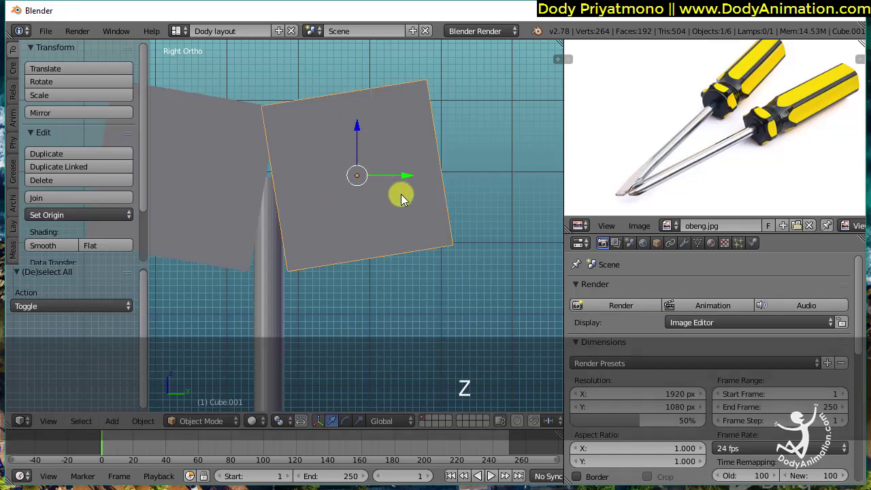
# Join the two tilted cubes on either side of the second shaft into one object and cancel a trial move.
pyautogui.keyDown('shift'); pyautogui.moveTo(401, 194); pyautogui.dragTo(401, 172, button='middle'); pyautogui.keyUp('shift')
pyautogui.keyDown('shift'); pyautogui.rightClick(263, 134); pyautogui.keyUp('shift')
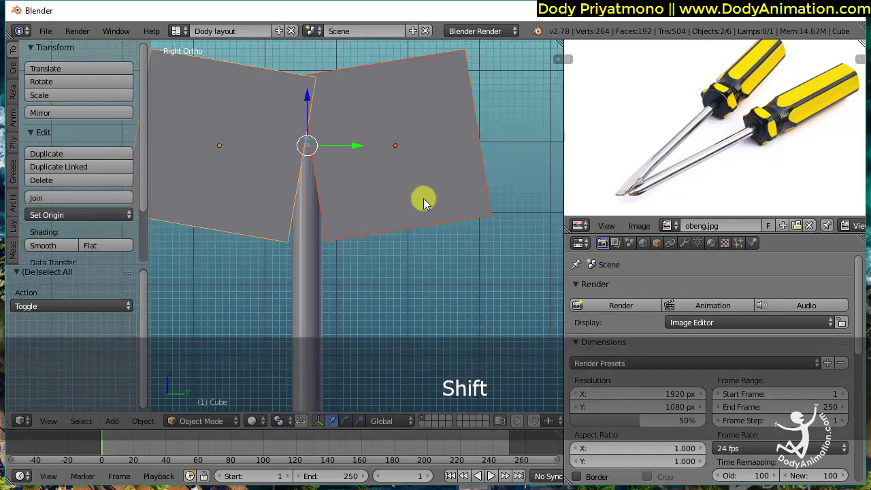
pyautogui.hotkey('ctrl', 'j')
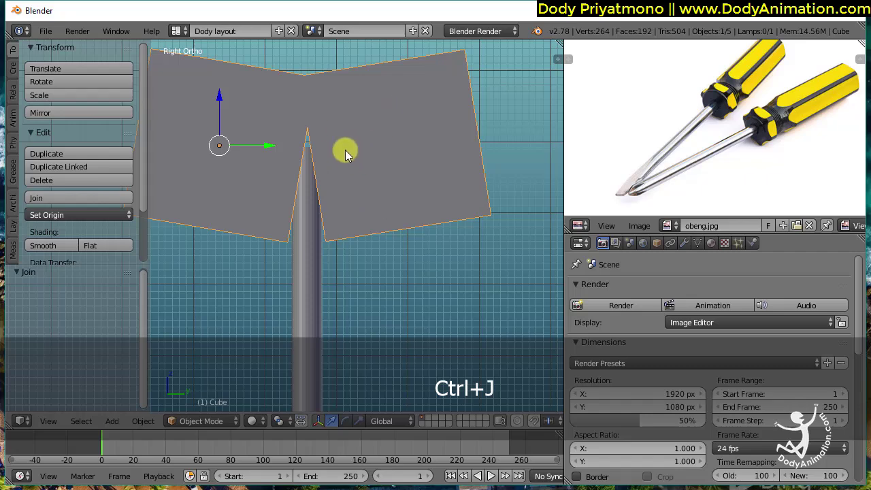
pyautogui.press('g')
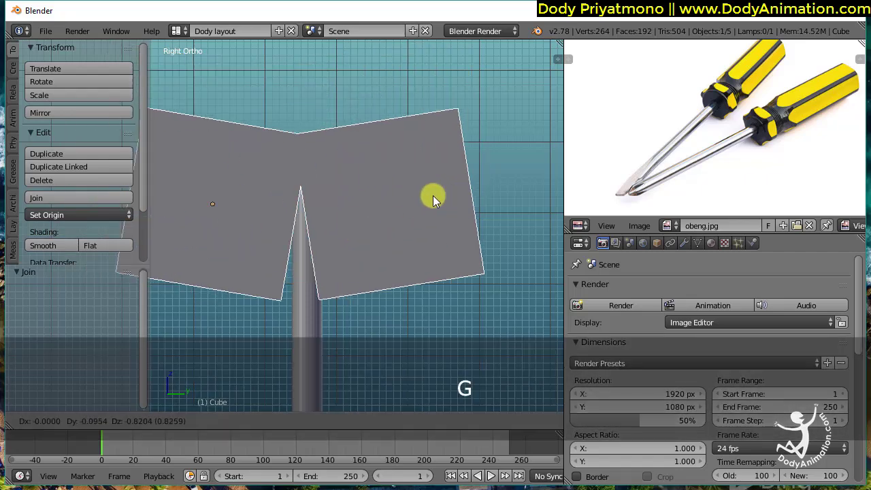
pyautogui.rightClick(414, 237)
# Add a Boolean modifier set to Difference on the second shaft, using the joined cubes as the cutter, and apply it.
pyautogui.keyDown('shift'); pyautogui.moveTo(422, 196); pyautogui.dragTo(441, 156, button='middle'); pyautogui.keyUp('shift')
pyautogui.keyDown('ctrl'); pyautogui.moveTo(420, 204); pyautogui.dragTo(296, 280, button='middle'); pyautogui.keyUp('ctrl')
pyautogui.rightClick(298, 280)
pyautogui.keyDown('shift'); pyautogui.scroll(-2, 386, 224); pyautogui.keyUp('shift')
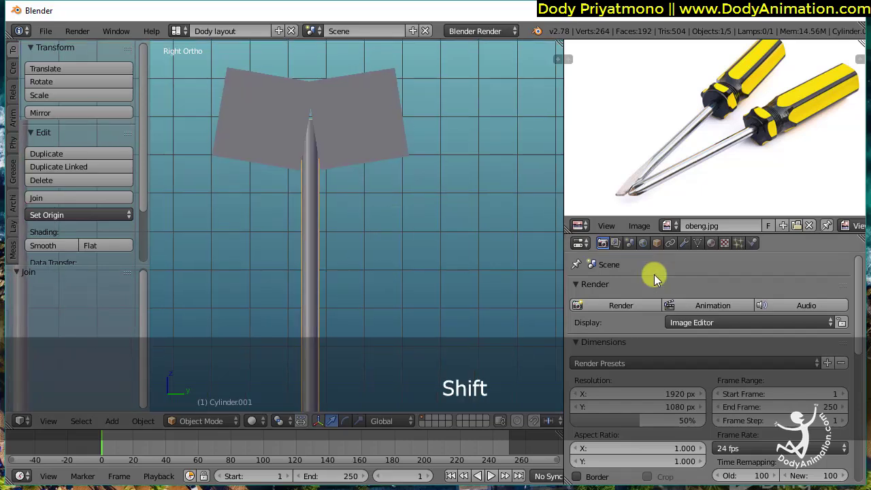
pyautogui.click(682, 243)
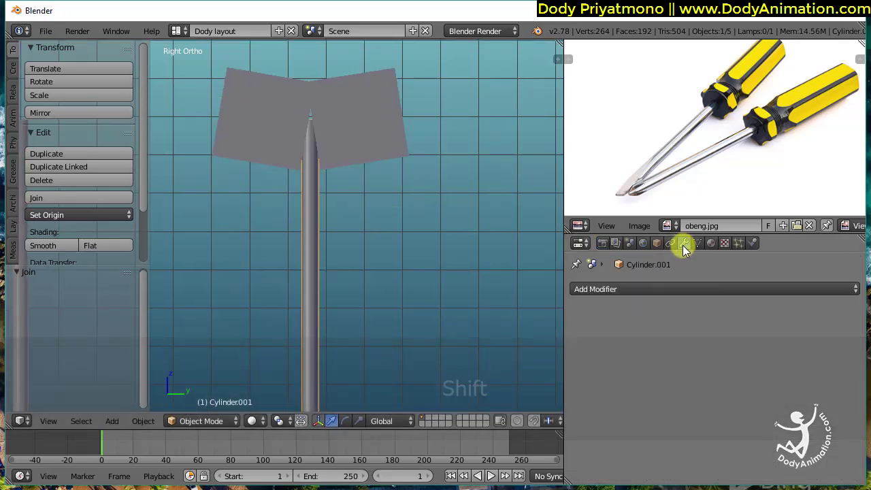
pyautogui.click(667, 288)
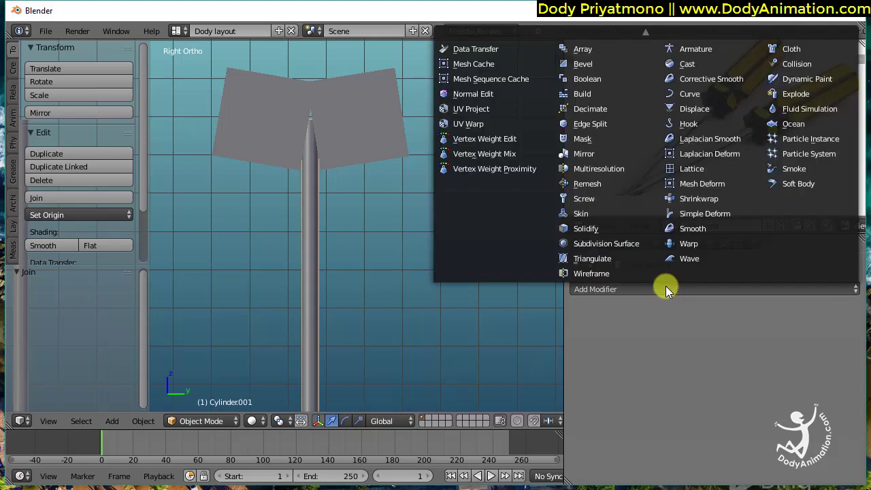
pyautogui.click(593, 79)
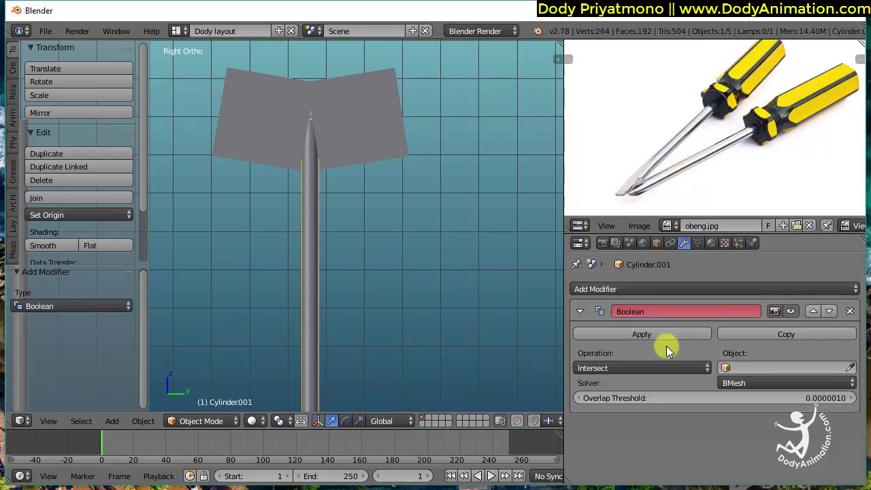
pyautogui.click(612, 367)
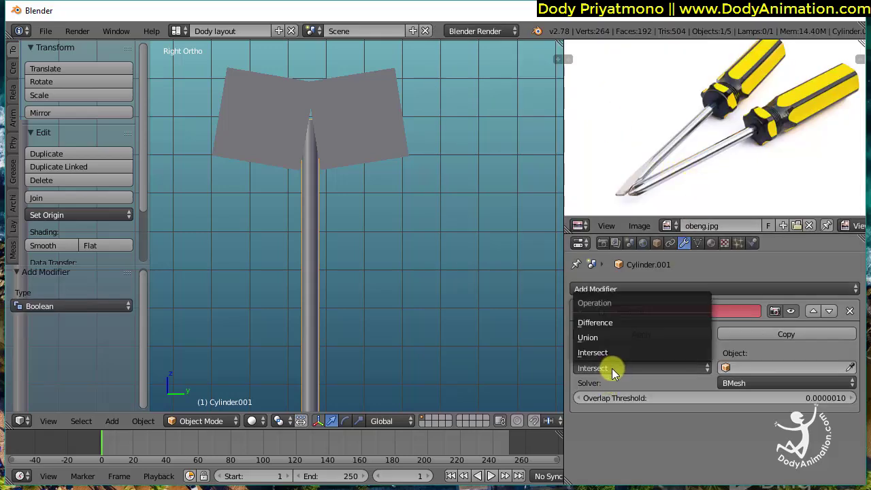
pyautogui.click(598, 324)
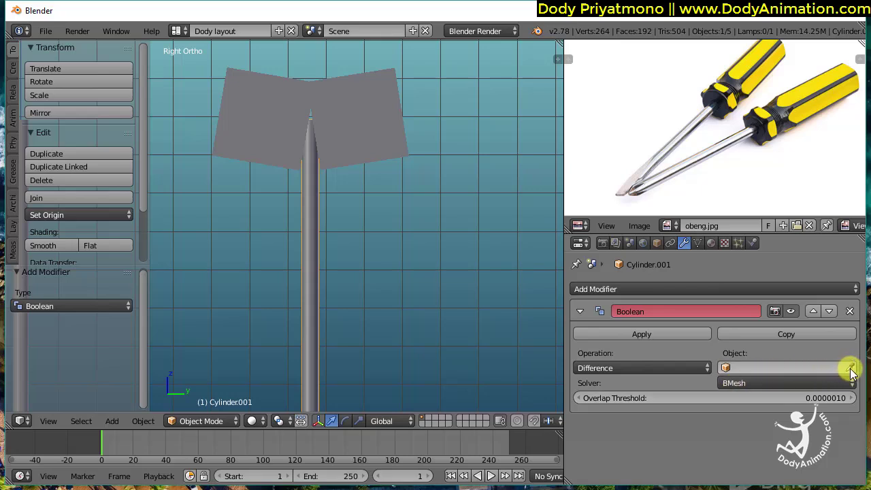
pyautogui.click(378, 114)
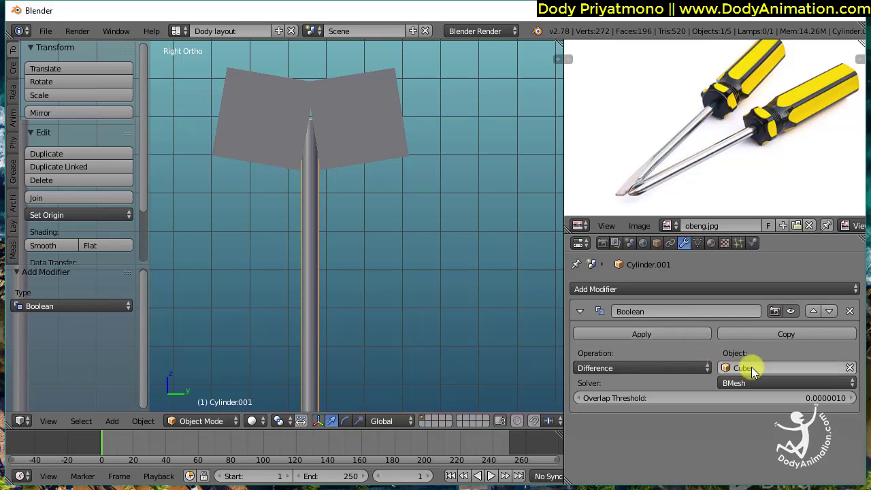
pyautogui.click(651, 333)
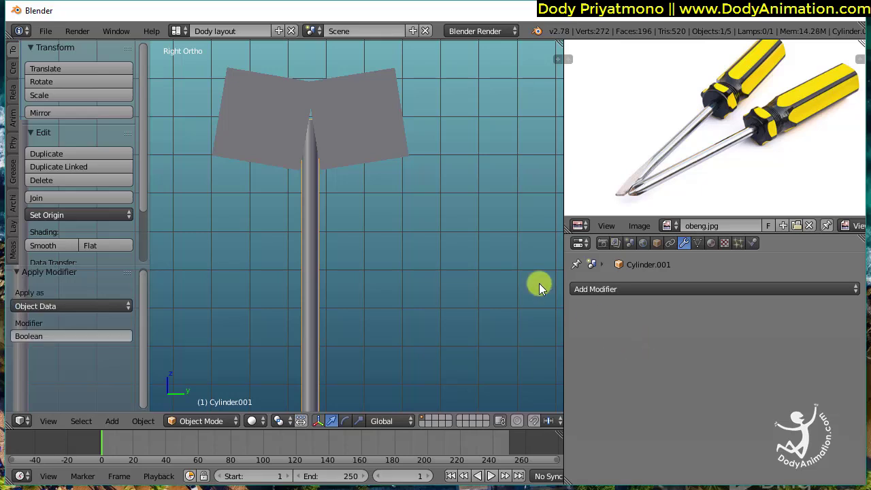
# Move the joined cubes about 5.184 along Y to inspect the cut on the second shaft, and undo the move.
pyautogui.rightClick(360, 117)
pyautogui.press('g')
pyautogui.press('y')
pyautogui.click(509, 162)
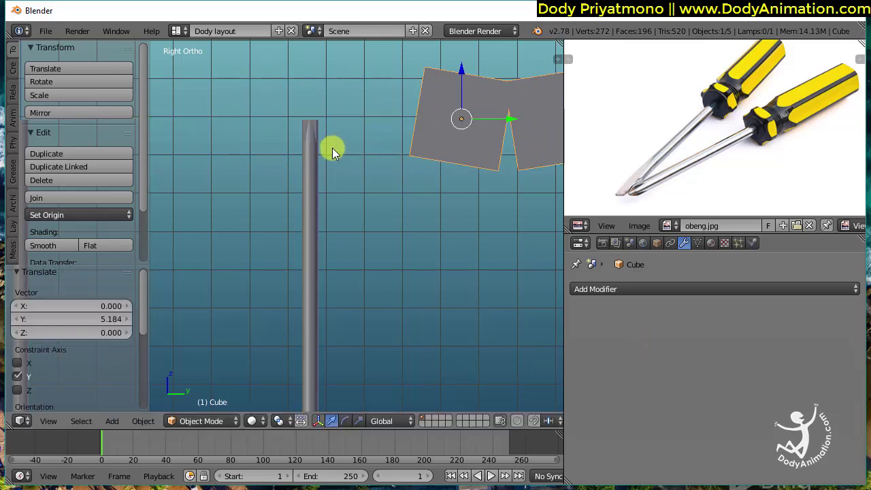
pyautogui.keyDown('alt'); pyautogui.moveTo(334, 150); pyautogui.dragTo(415, 240); pyautogui.keyUp('alt')
pyautogui.hotkey('ctrl', 'z')
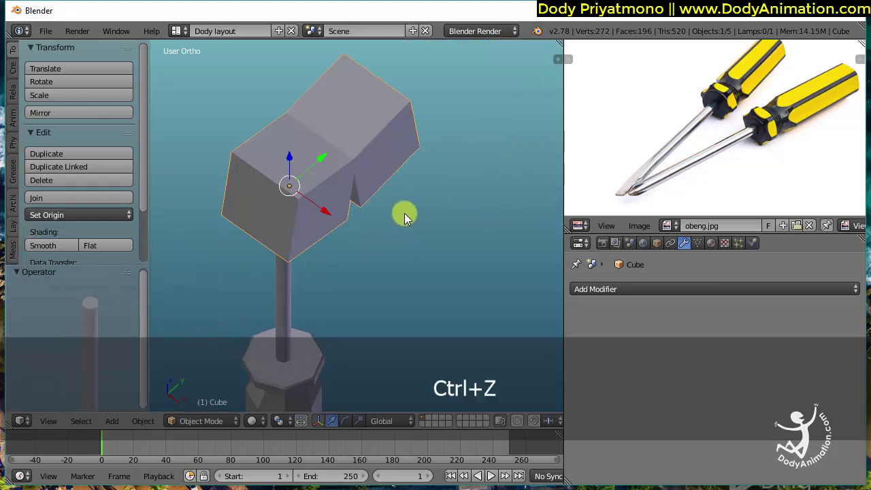
pyautogui.keyDown('alt'); pyautogui.moveTo(346, 184); pyautogui.dragTo(301, 161); pyautogui.keyUp('alt')
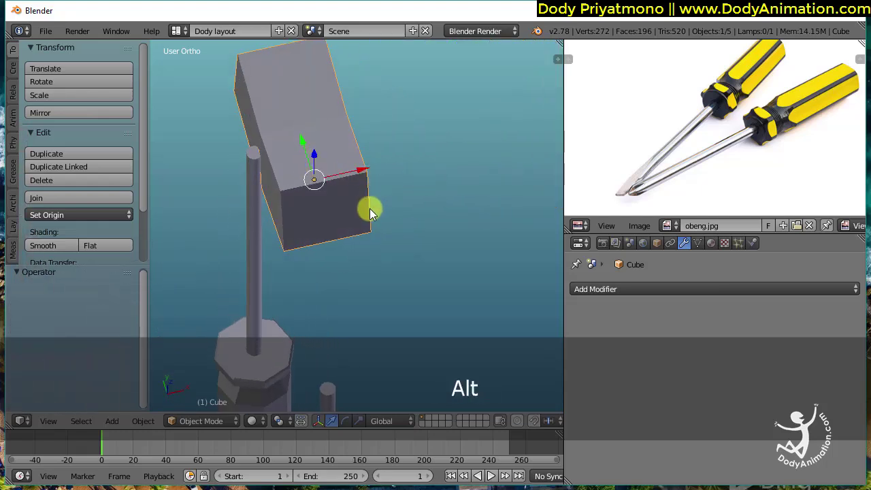
pyautogui.hotkey('ctrl', 'z')
# Move the joined cubes about -0.786 along X so they cover the full width of the second shaft.
pyautogui.rightClick(327, 173)
pyautogui.press('g')
pyautogui.press('x')
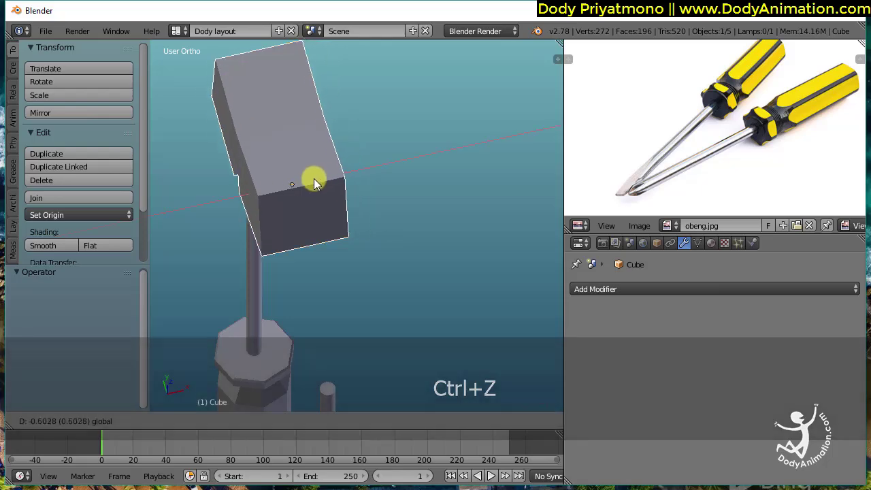
pyautogui.click(313, 181)
# Cut the second shaft's tip again with an applied Boolean Difference modifier that uses the repositioned joined cubes as the cutter.
pyautogui.keyDown('alt'); pyautogui.moveTo(439, 230); pyautogui.dragTo(308, 215); pyautogui.keyUp('alt')
pyautogui.rightClick(307, 213)
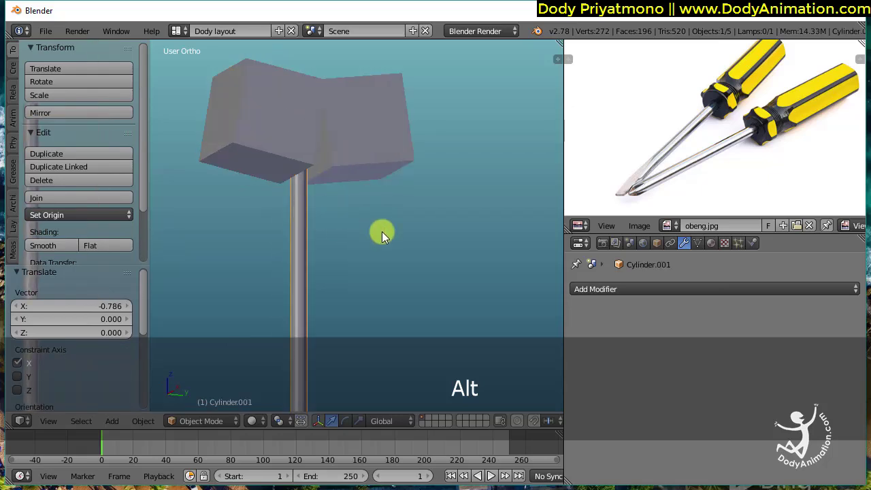
pyautogui.click(661, 289)
pyautogui.click(593, 79)
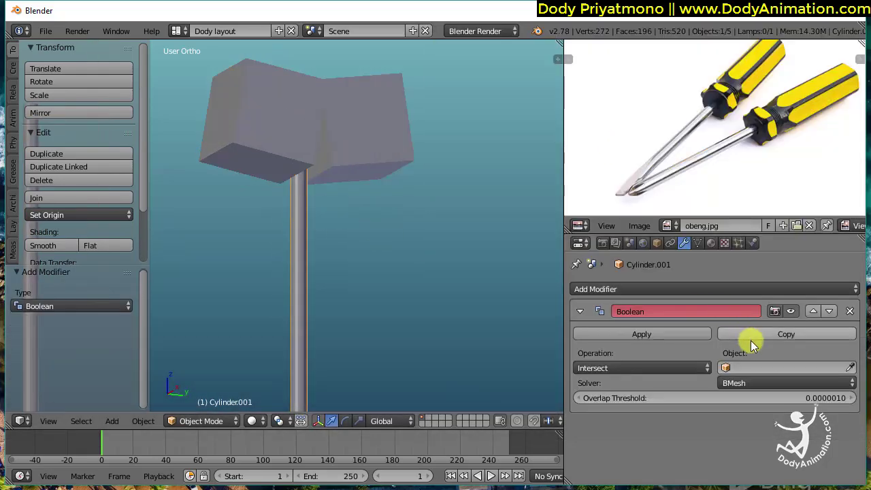
pyautogui.click(634, 365)
pyautogui.click(605, 324)
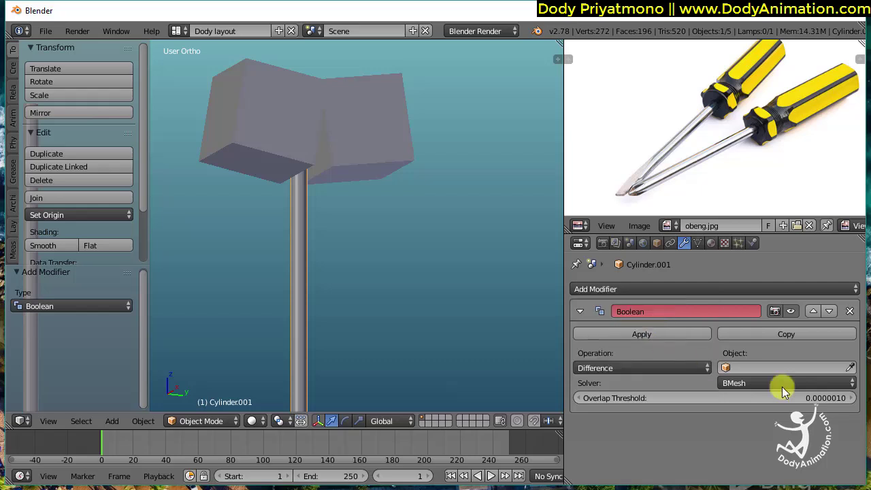
pyautogui.click(414, 161)
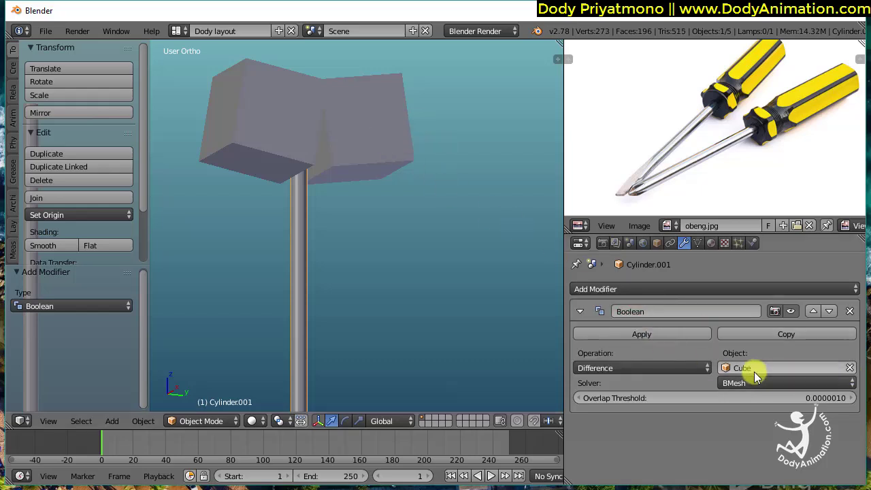
pyautogui.click(648, 335)
# Move the joined cubes about 4.709 along Y away from the second shaft, inspect the flat tip and delete the cubes.
pyautogui.rightClick(345, 145)
pyautogui.press('g')
pyautogui.press('y')
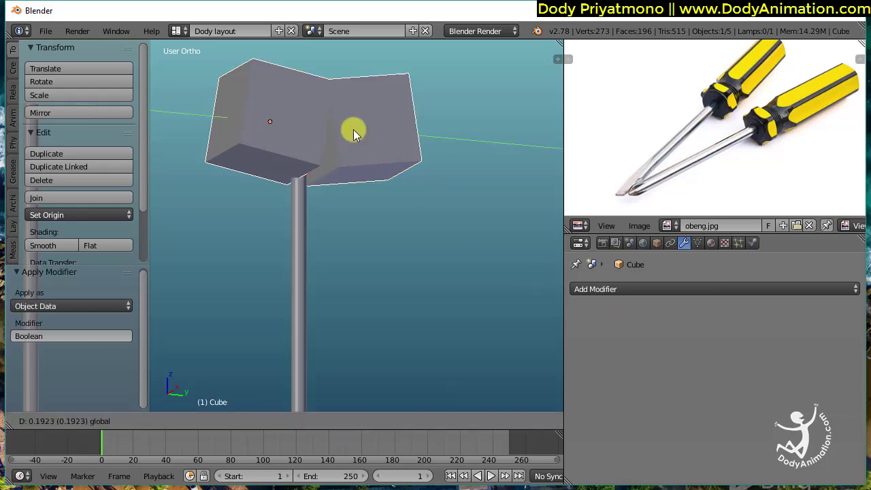
pyautogui.moveTo(353, 130); pyautogui.dragTo(487, 142)
pyautogui.keyDown('alt'); pyautogui.moveTo(357, 170); pyautogui.dragTo(380, 194); pyautogui.keyUp('alt')
pyautogui.keyDown('ctrl'); pyautogui.keyDown('alt'); pyautogui.moveTo(321, 140); pyautogui.dragTo(366, 187); pyautogui.keyUp('alt'); pyautogui.keyUp('ctrl')
pyautogui.keyDown('alt'); pyautogui.keyDown('shift'); pyautogui.moveTo(366, 187); pyautogui.dragTo(363, 228); pyautogui.keyUp('shift'); pyautogui.keyUp('alt')
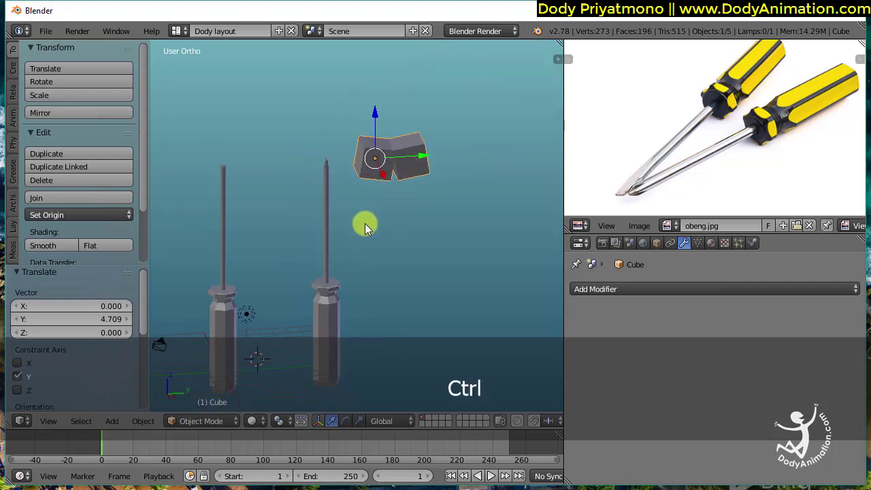
pyautogui.press('x')
pyautogui.click(401, 156)
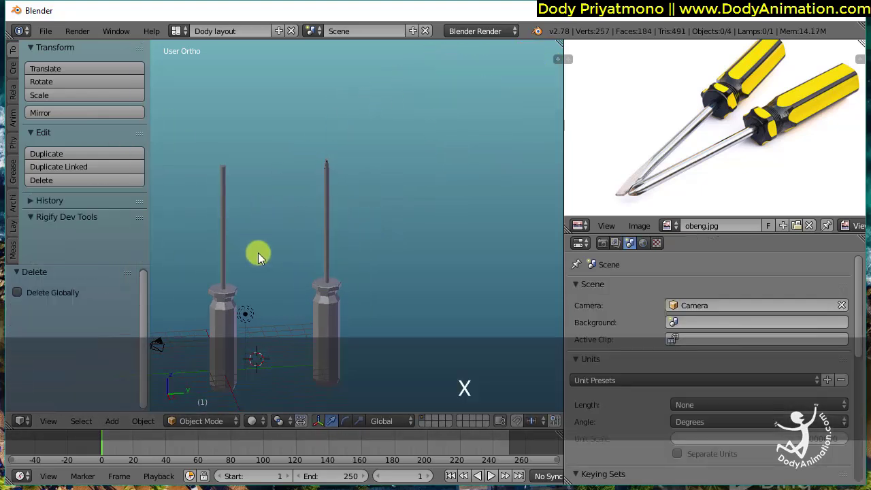
# Add a cube, raise it to the height of the shaft tips and move it about -0.638 along Y.
pyautogui.keyDown('alt'); pyautogui.keyDown('shift'); pyautogui.moveTo(303, 272); pyautogui.dragTo(343, 279); pyautogui.keyUp('shift'); pyautogui.keyUp('alt')
pyautogui.hotkey('shift', 'a')
pyautogui.moveTo(341, 276)
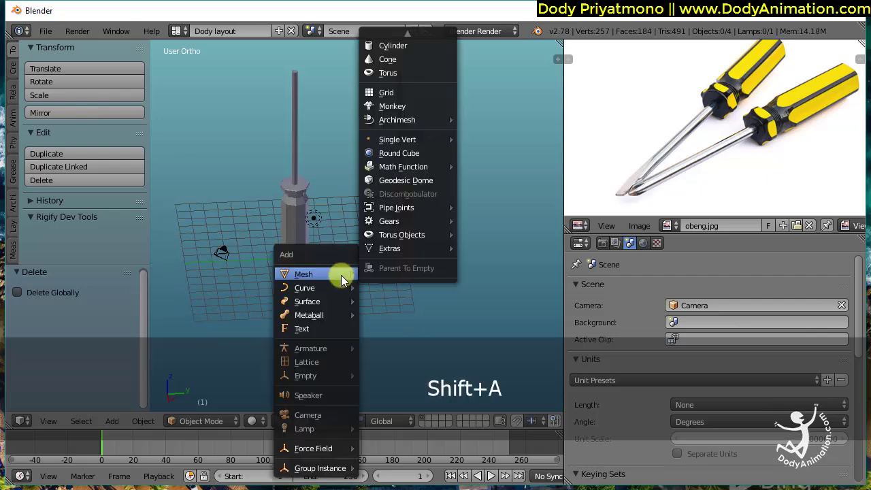
pyautogui.moveTo(399, 32)
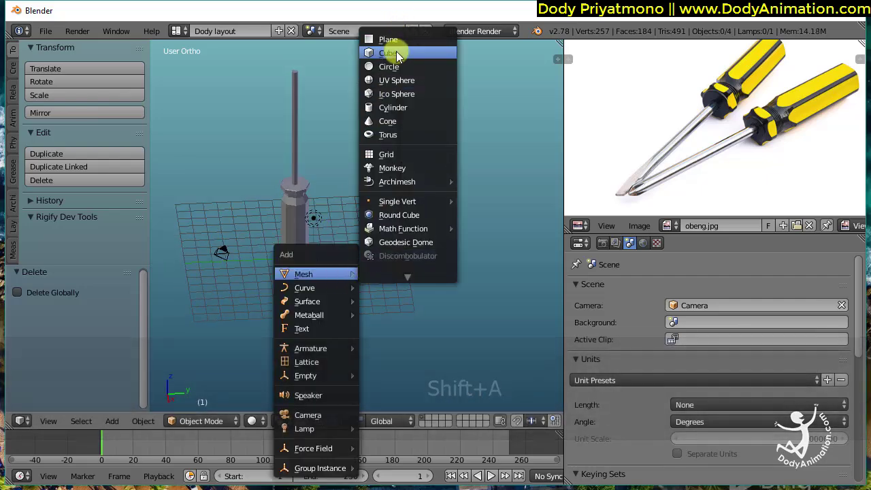
pyautogui.click(397, 52)
pyautogui.keyDown('alt'); pyautogui.moveTo(351, 196); pyautogui.dragTo(347, 214); pyautogui.keyUp('alt')
pyautogui.moveTo(317, 240); pyautogui.dragTo(314, 68)
pyautogui.moveTo(328, 82); pyautogui.dragTo(386, 163)
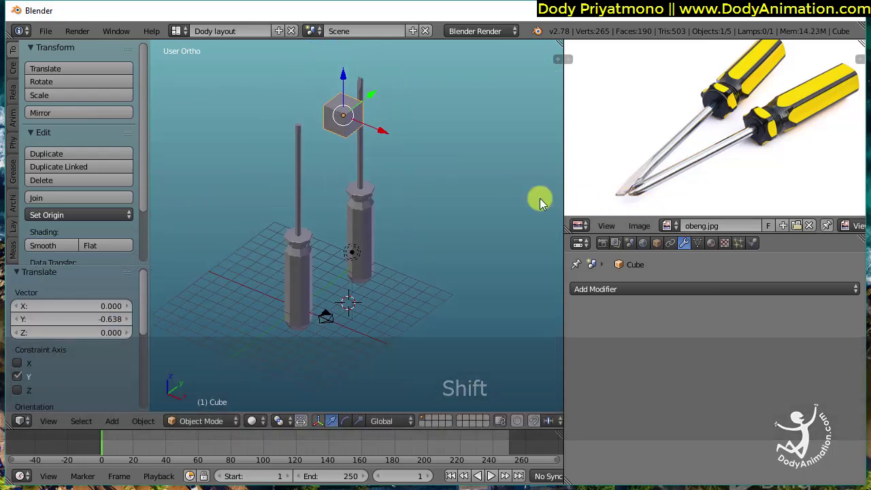
# Move the new cube about -0.674 along Y so it lines up with the first shaft's tip.
pyautogui.keyDown('ctrl'); pyautogui.keyDown('alt'); pyautogui.moveTo(337, 194); pyautogui.dragTo(375, 155); pyautogui.keyUp('alt'); pyautogui.keyUp('ctrl')
pyautogui.keyDown('shift'); pyautogui.moveTo(425, 105); pyautogui.dragTo(414, 260, button='middle'); pyautogui.keyUp('shift')
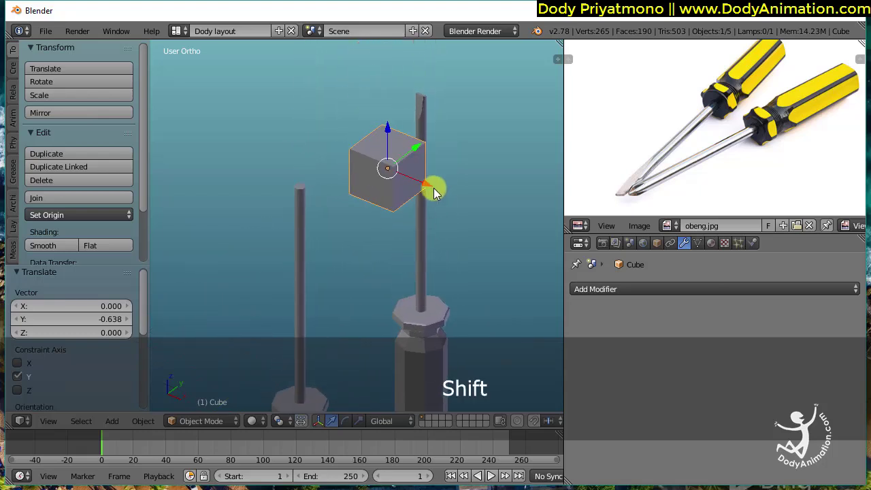
pyautogui.keyDown('shift'); pyautogui.moveTo(431, 192); pyautogui.dragTo(427, 223, button='middle'); pyautogui.keyUp('shift')
pyautogui.moveTo(426, 226); pyautogui.dragTo(399, 185)
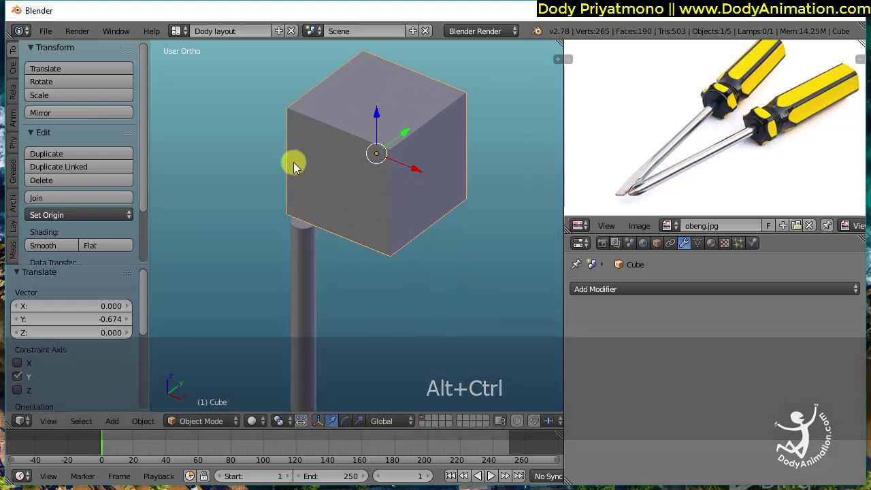
# In the top view, rotate the cube -45° so that one corner points at the first screwdriver.
pyautogui.press('KP_7')
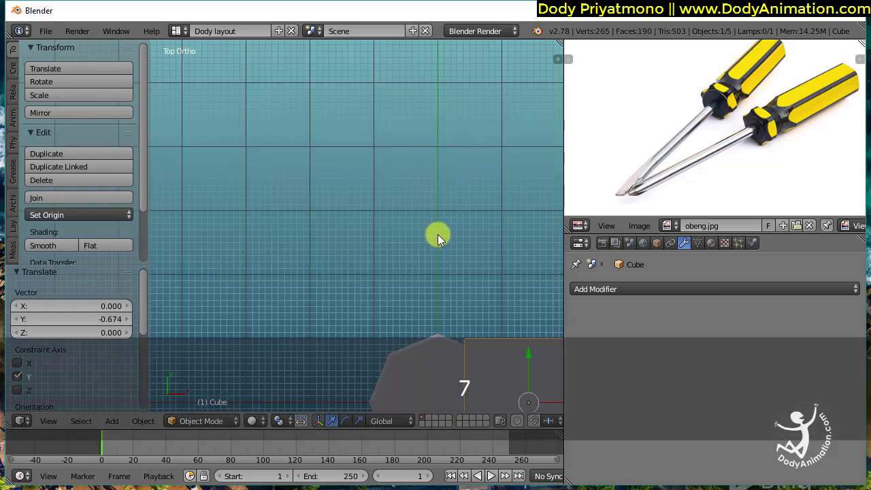
pyautogui.keyDown('shift'); pyautogui.moveTo(502, 308); pyautogui.dragTo(360, 218, button='middle'); pyautogui.keyUp('shift')
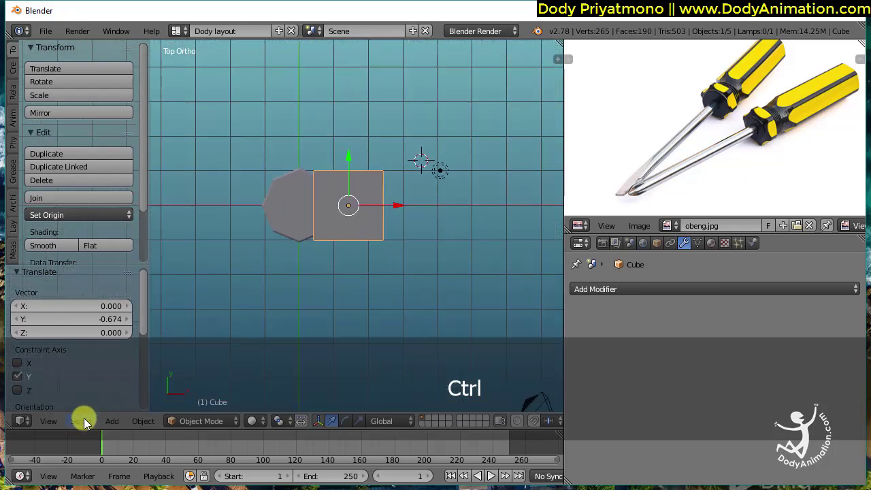
pyautogui.click(48, 421)
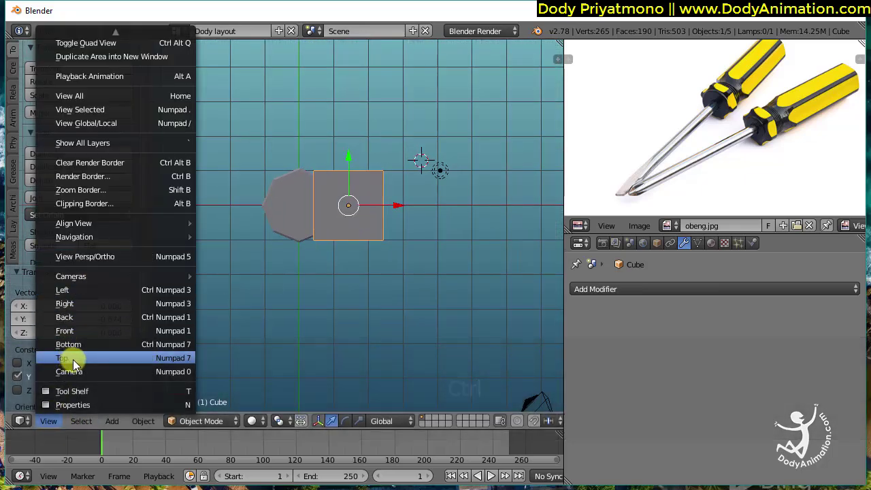
pyautogui.click(72, 358)
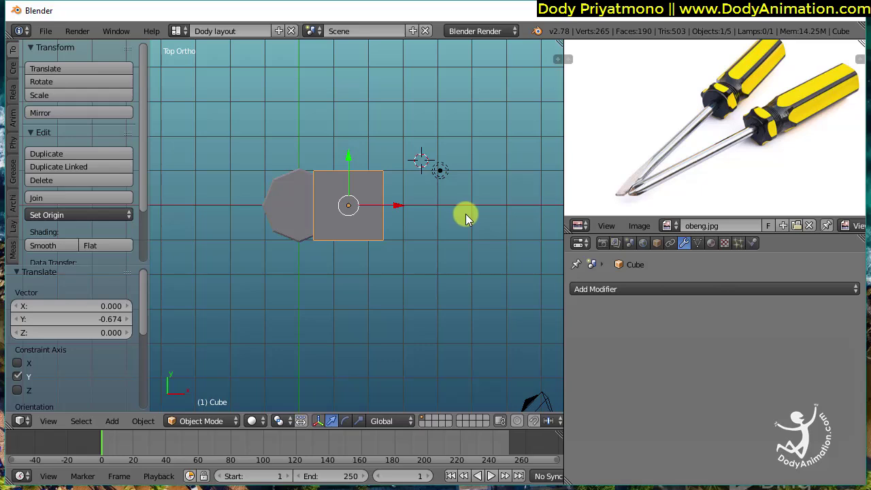
pyautogui.press('r')
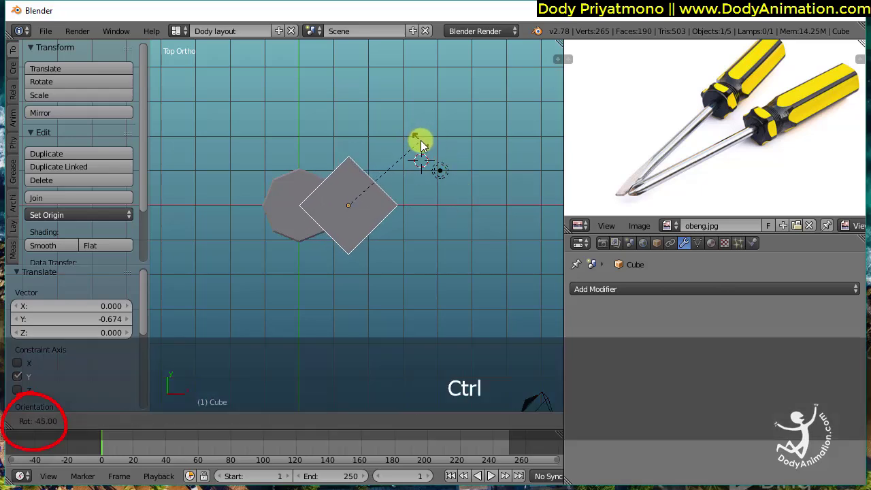
pyautogui.click(420, 141)
# Move the rotated cube along X by about 0.256, -0.159 and -0.08 so its corner reaches the first shaft's centre.
pyautogui.press('g')
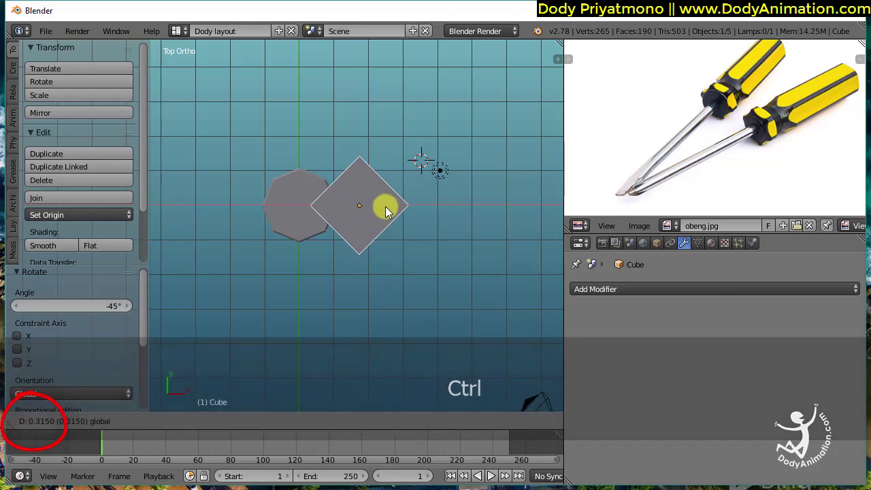
pyautogui.press('x')
pyautogui.click(419, 232)
pyautogui.keyDown('shift'); pyautogui.moveTo(421, 222); pyautogui.dragTo(441, 234, button='middle'); pyautogui.keyUp('shift')
pyautogui.keyDown('ctrl'); pyautogui.moveTo(441, 234); pyautogui.dragTo(380, 140, button='middle'); pyautogui.keyUp('ctrl')
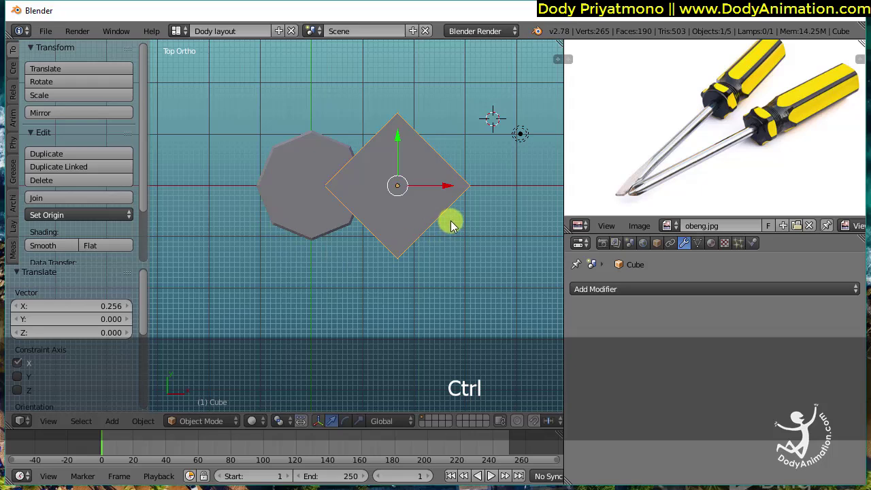
pyautogui.press('g')
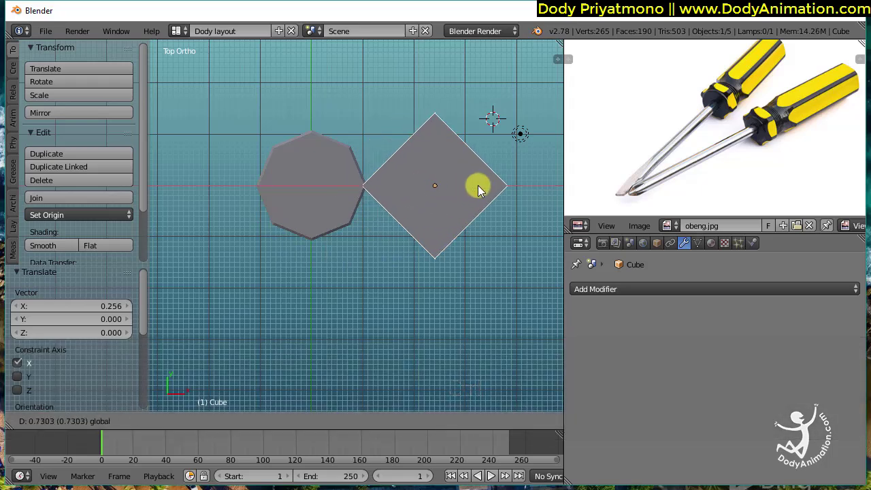
pyautogui.click(420, 186)
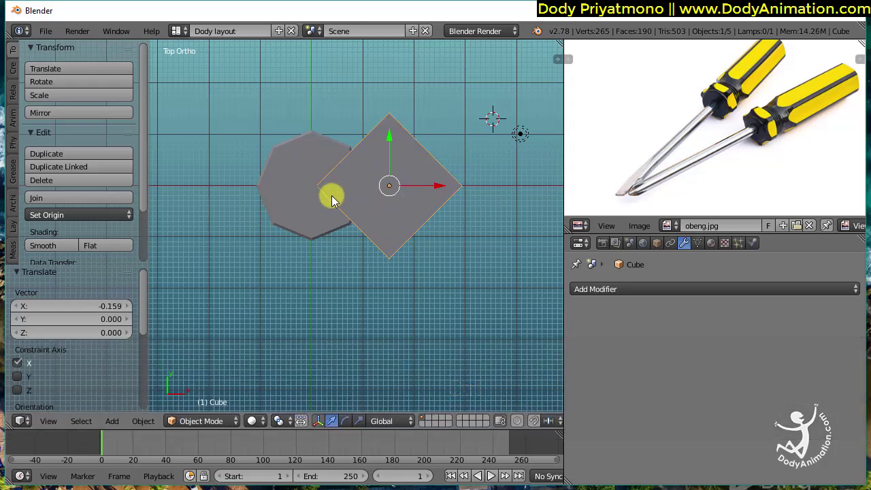
pyautogui.moveTo(409, 188); pyautogui.dragTo(408, 236)
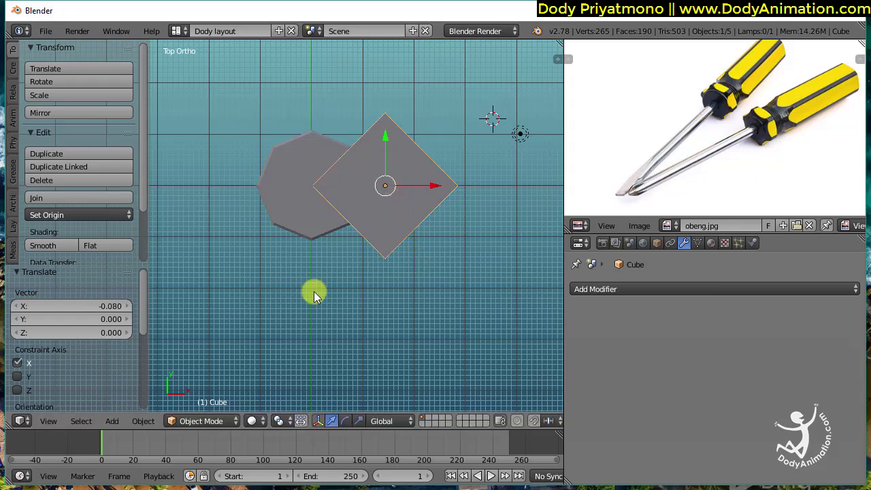
# In the front view, lower the cube about 2.151 along Z so it overlaps the first shaft's tip.
pyautogui.click(49, 421)
pyautogui.click(82, 288)
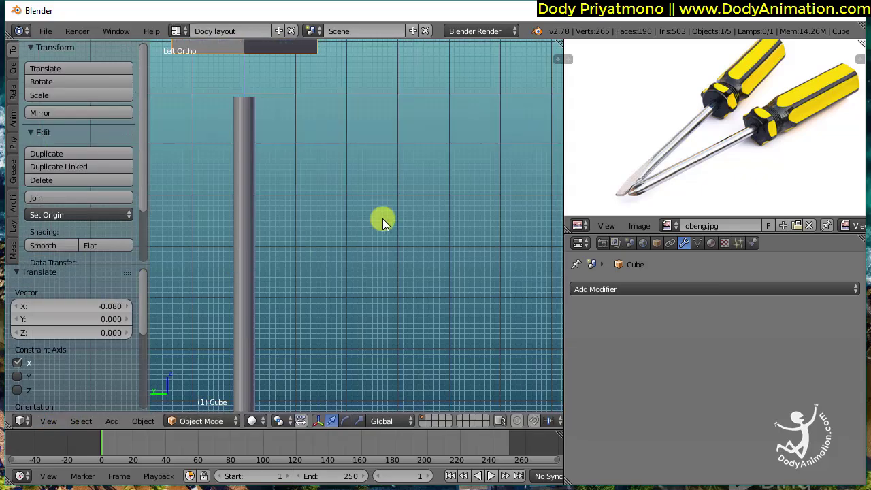
pyautogui.click(49, 421)
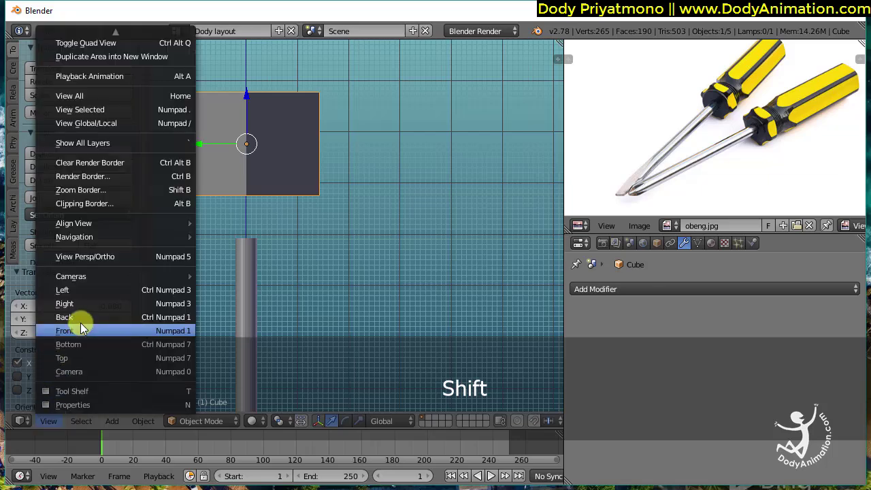
pyautogui.click(84, 331)
pyautogui.keyDown('shift'); pyautogui.moveTo(445, 210); pyautogui.dragTo(443, 189, button='middle'); pyautogui.keyUp('shift')
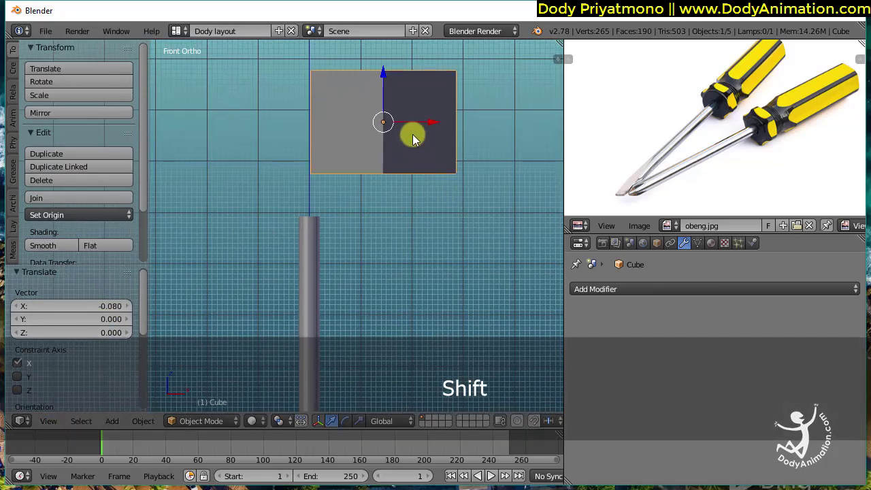
pyautogui.moveTo(388, 100); pyautogui.dragTo(390, 209)
pyautogui.keyDown('shift'); pyautogui.moveTo(446, 254); pyautogui.dragTo(473, 176, button='middle'); pyautogui.keyUp('shift')
pyautogui.keyDown('ctrl'); pyautogui.moveTo(478, 194); pyautogui.dragTo(474, 166, button='middle'); pyautogui.keyUp('ctrl')
pyautogui.keyDown('shift'); pyautogui.moveTo(454, 169); pyautogui.dragTo(409, 250, button='middle'); pyautogui.keyUp('shift')
# Rotate the cube -15° in the front view, raise it about 0.527 along Z and check the overlap in wireframe.
pyautogui.press('r')
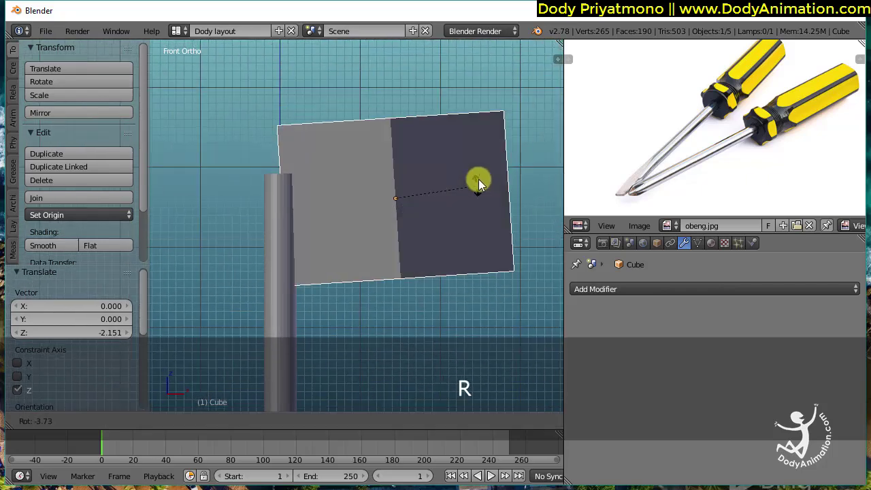
pyautogui.rightClick(474, 173)
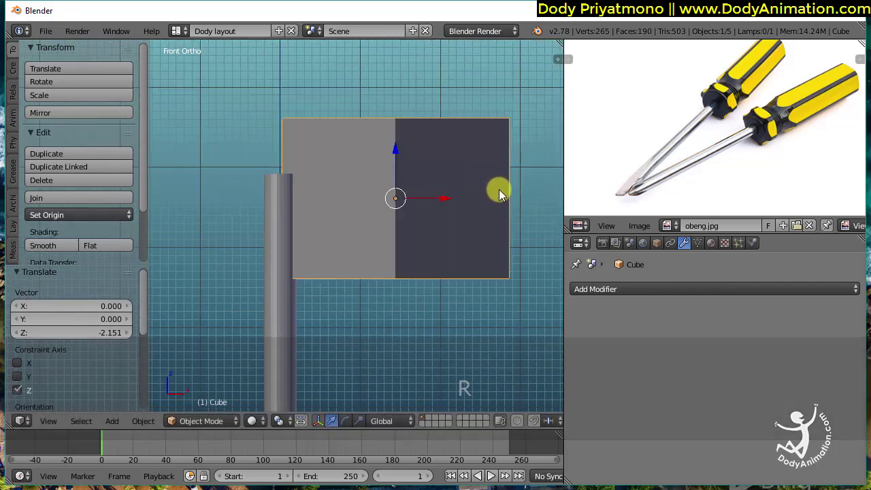
pyautogui.press('r')
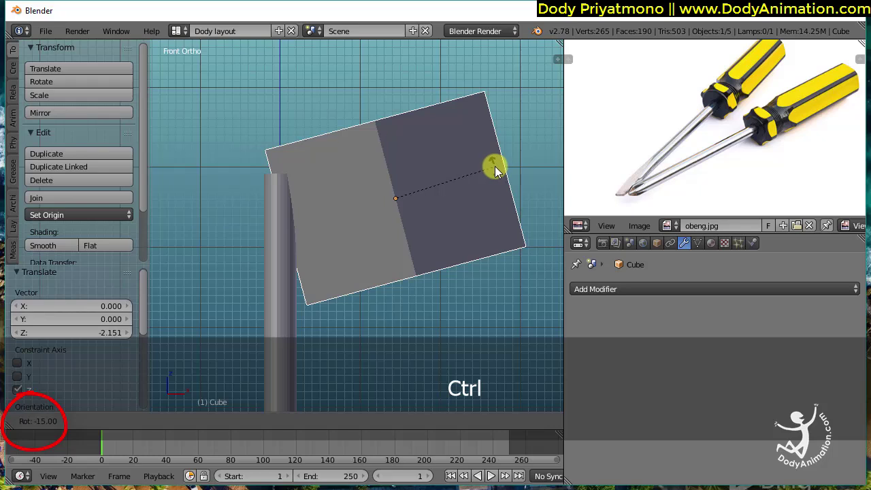
pyautogui.click(490, 176)
pyautogui.moveTo(396, 170); pyautogui.dragTo(401, 135)
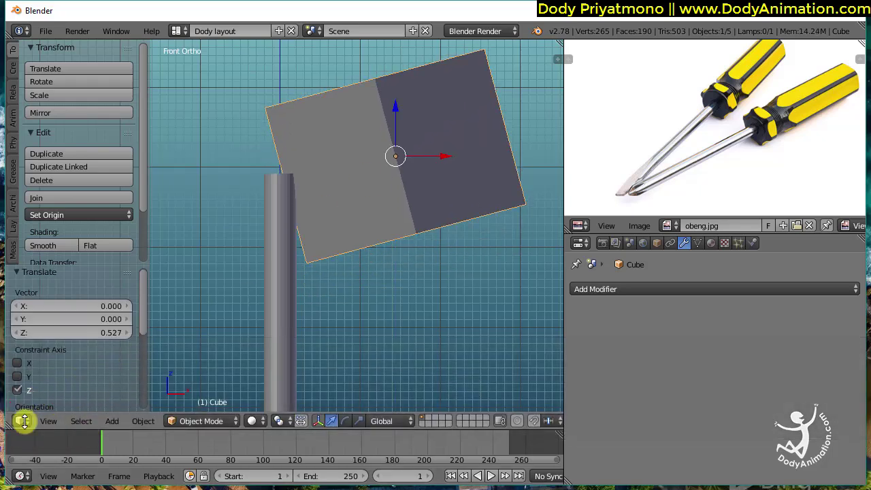
pyautogui.keyDown('alt'); pyautogui.moveTo(481, 194); pyautogui.dragTo(472, 175, button='middle'); pyautogui.keyUp('alt')
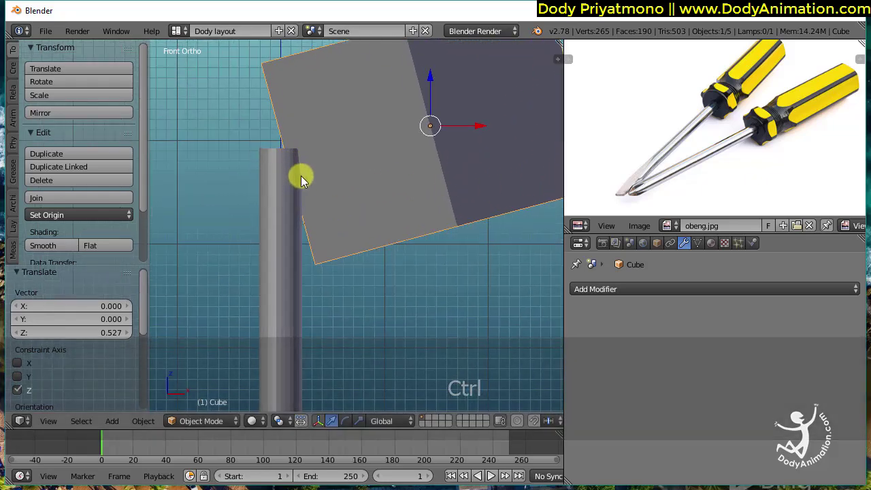
pyautogui.press('z')
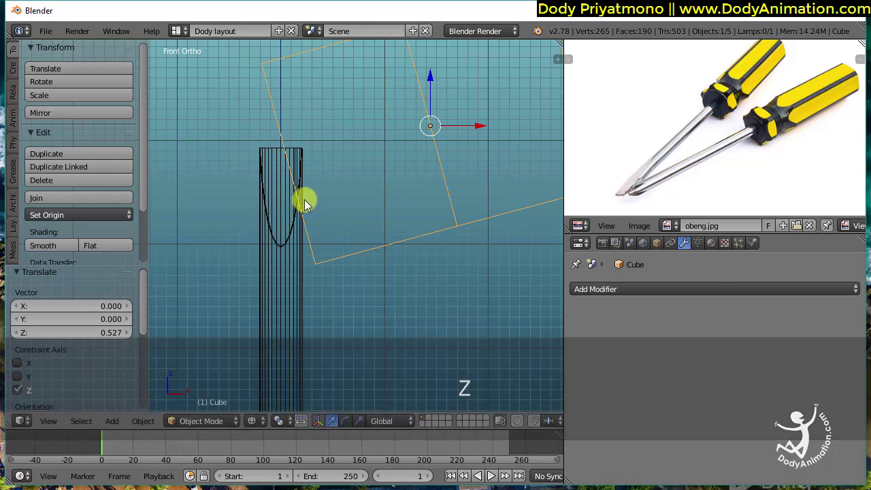
pyautogui.press('z')
# Duplicate the tilted cube and move the copy about -3.384 along X to the opposite side of the shaft.
pyautogui.moveTo(364, 200)
pyautogui.keyDown('alt'); pyautogui.mouseDown(button='middle')
pyautogui.moveTo(348, 237)
pyautogui.moveTo(390, 281)
pyautogui.mouseUp(button='middle'); pyautogui.keyUp('alt')
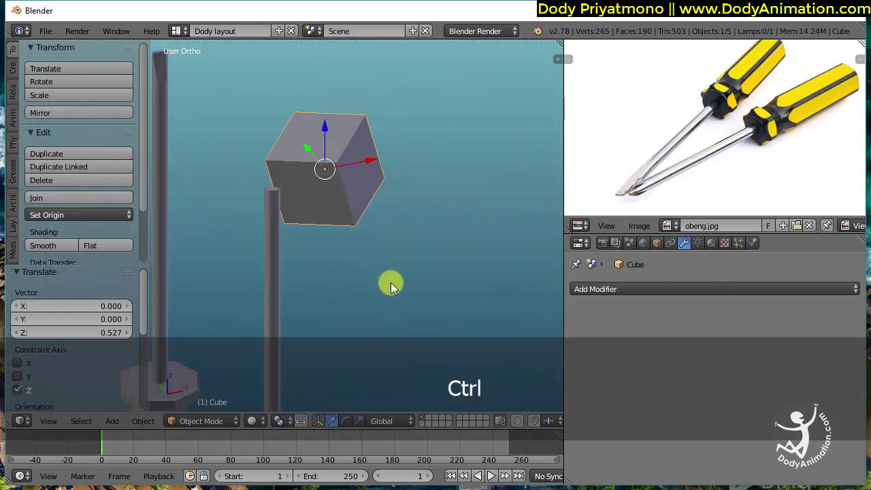
pyautogui.moveTo(343, 216)
pyautogui.keyDown('alt'); pyautogui.mouseDown(button='middle')
pyautogui.moveTo(297, 199)
pyautogui.moveTo(345, 257)
pyautogui.moveTo(345, 221)
pyautogui.mouseUp(button='middle'); pyautogui.keyUp('alt')
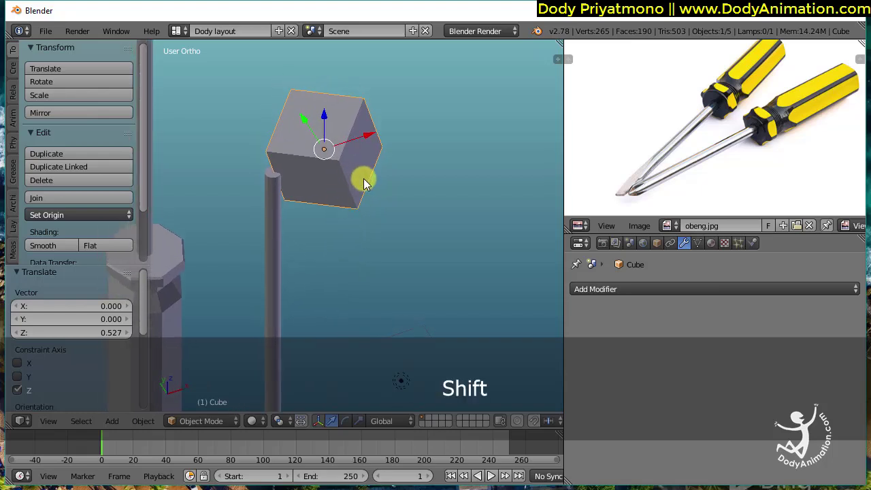
pyautogui.keyDown('alt'); pyautogui.moveTo(371, 144); pyautogui.dragTo(290, 167, button='middle'); pyautogui.keyUp('alt')
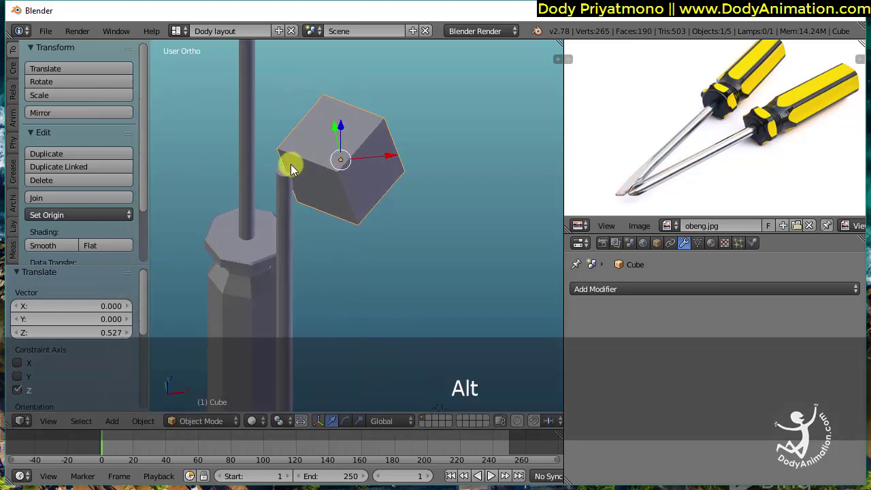
pyautogui.hotkey('shift', 'd')
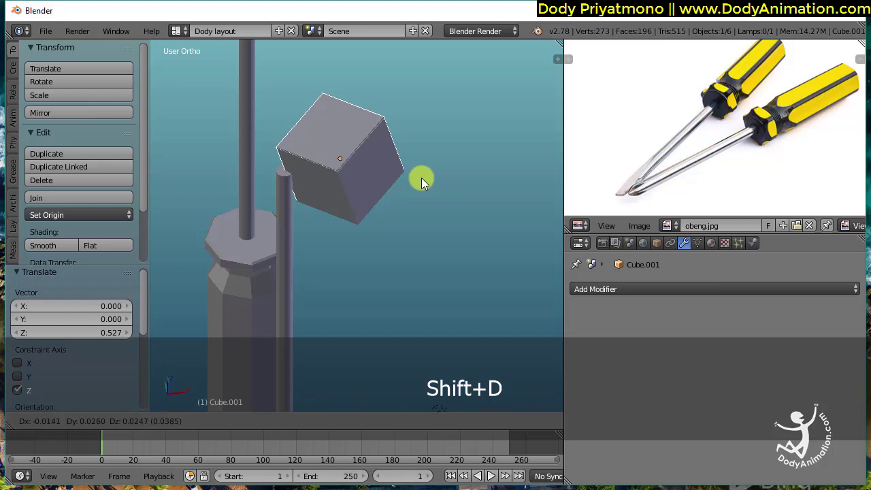
pyautogui.press('x')
pyautogui.click(288, 196)
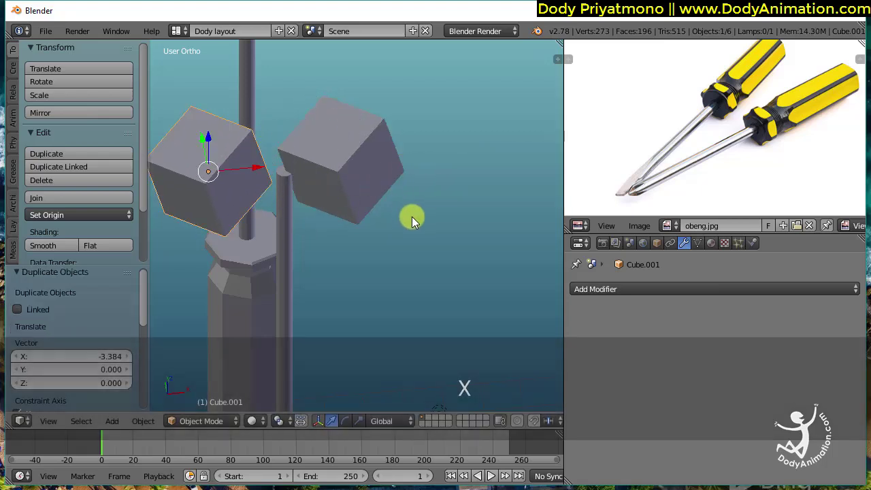
# In the front view, rotate the duplicated cube 30° so its tilt mirrors the original cube.
pyautogui.press('KP_3')
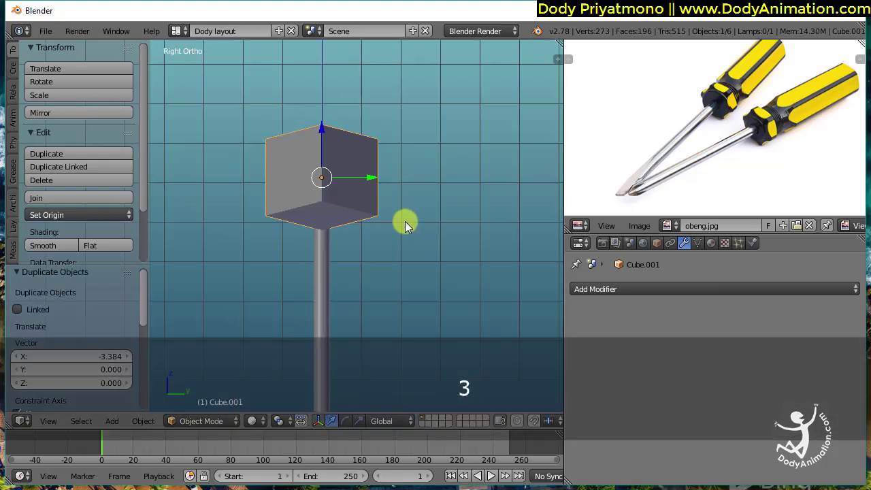
pyautogui.press('KP_1')
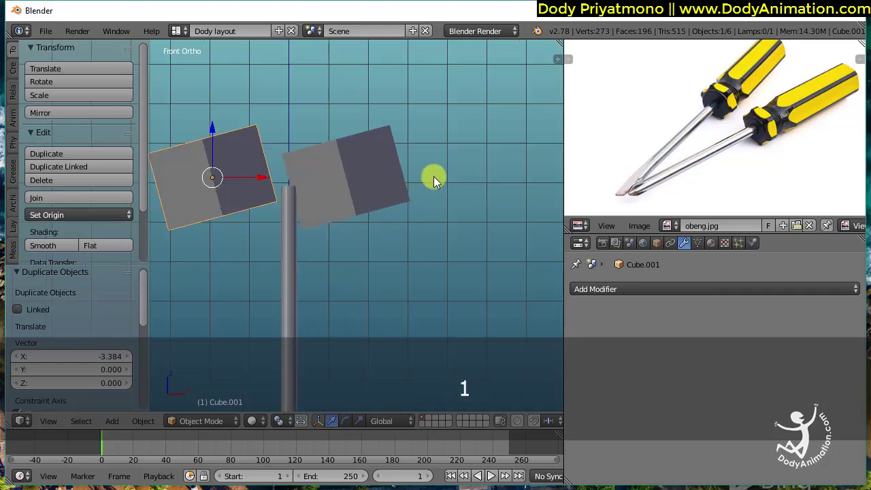
pyautogui.press('r')
pyautogui.press('ctrl')
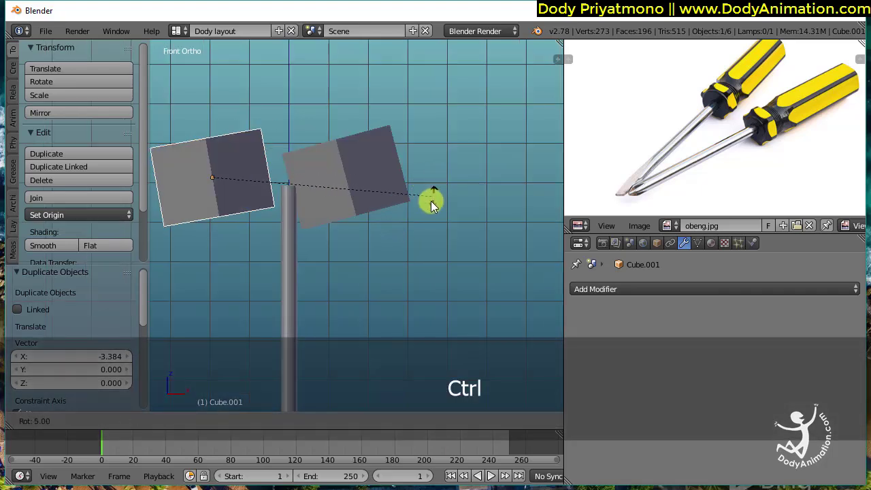
pyautogui.click(357, 266)
# Move the duplicated cube along X by about 0.483, 0.044 and -0.015 so both cubes cut the shaft tip symmetrically.
pyautogui.press('g')
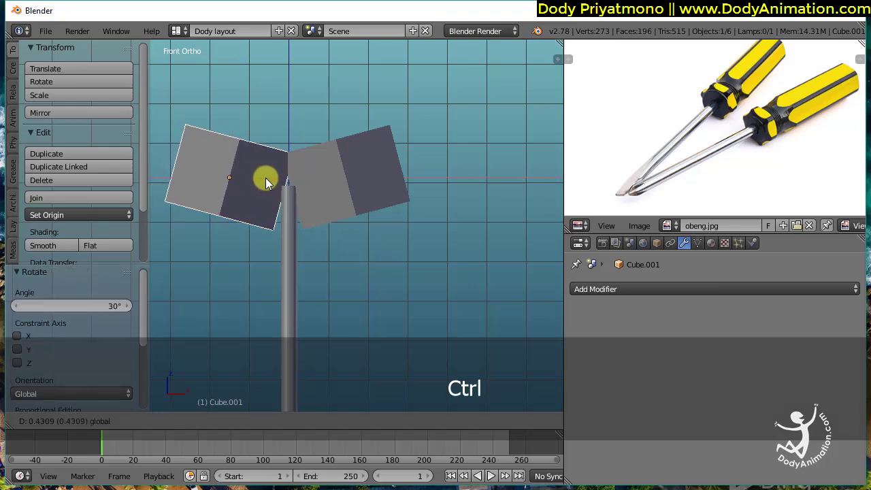
pyautogui.click(266, 179)
pyautogui.scroll(3, 399, 215)
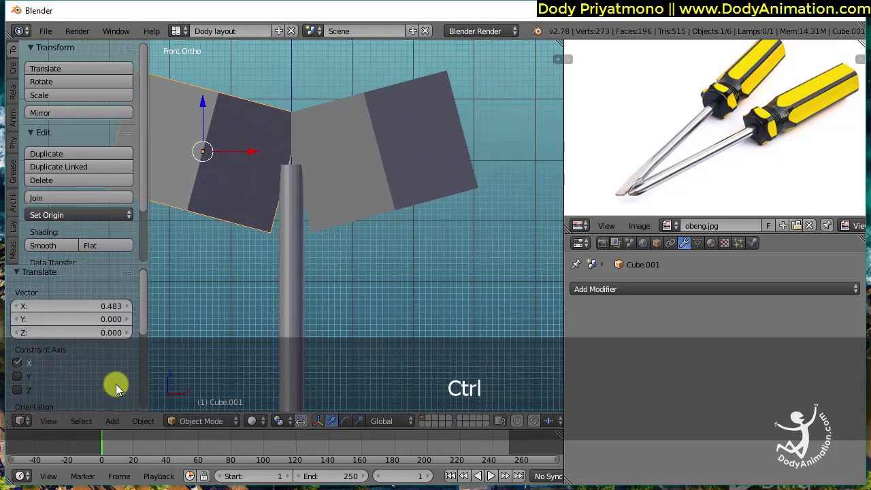
pyautogui.keyDown('ctrl'); pyautogui.moveTo(379, 233); pyautogui.dragTo(379, 205, button='middle'); pyautogui.keyUp('ctrl')
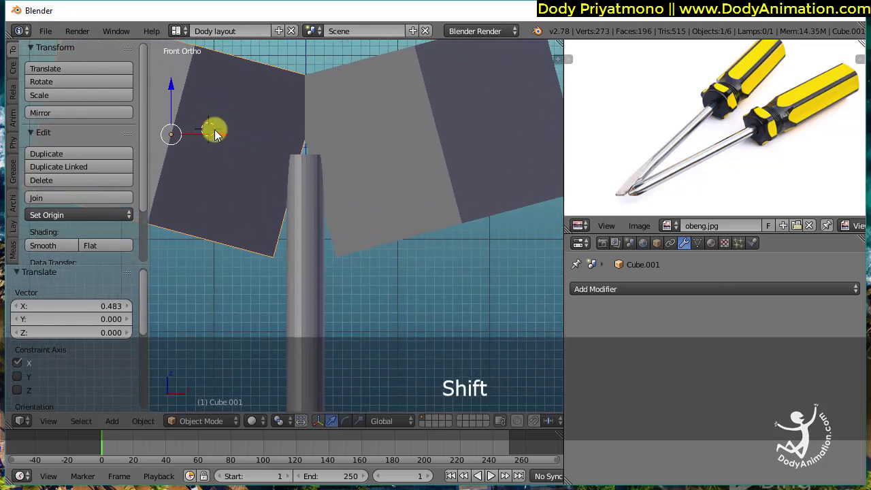
pyautogui.keyDown('shift'); pyautogui.moveTo(212, 134); pyautogui.dragTo(258, 155); pyautogui.keyUp('shift')
pyautogui.press('z')
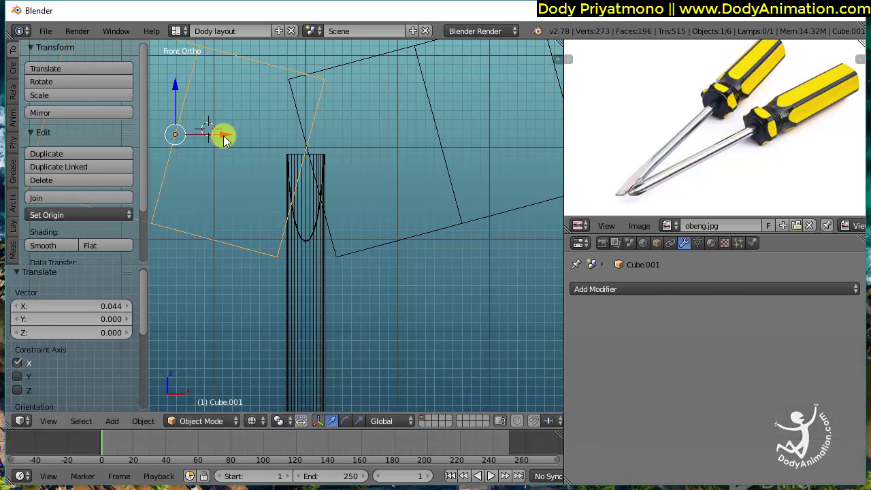
pyautogui.moveTo(221, 137); pyautogui.dragTo(220, 140)
pyautogui.press('z')
# Join the two tilted cubes into one object and duplicate the joined pair in place.
pyautogui.keyDown('alt'); pyautogui.moveTo(361, 188); pyautogui.dragTo(407, 228); pyautogui.keyUp('alt')
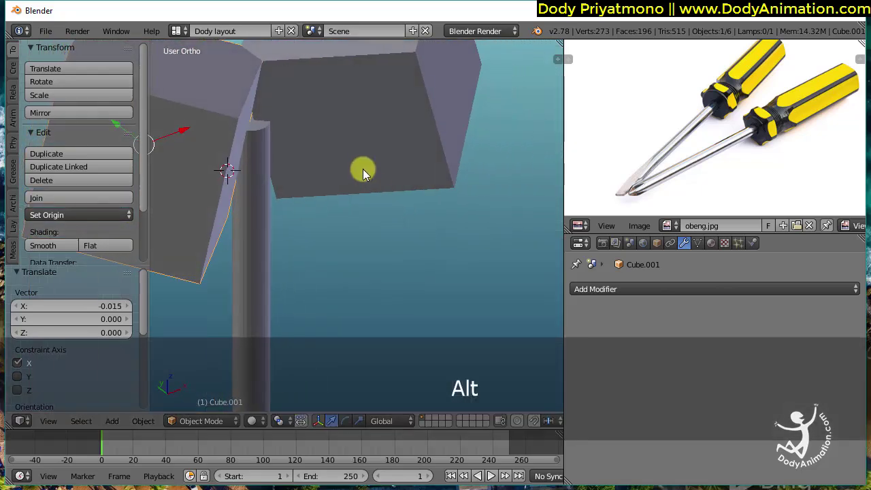
pyautogui.moveTo(363, 169)
pyautogui.keyDown('ctrl'); pyautogui.keyDown('alt'); pyautogui.mouseDown()
pyautogui.moveTo(361, 179)
pyautogui.moveTo(348, 165)
pyautogui.mouseUp(); pyautogui.keyUp('alt'); pyautogui.keyUp('ctrl')
pyautogui.keyDown('shift'); pyautogui.rightClick(351, 153); pyautogui.keyUp('shift')
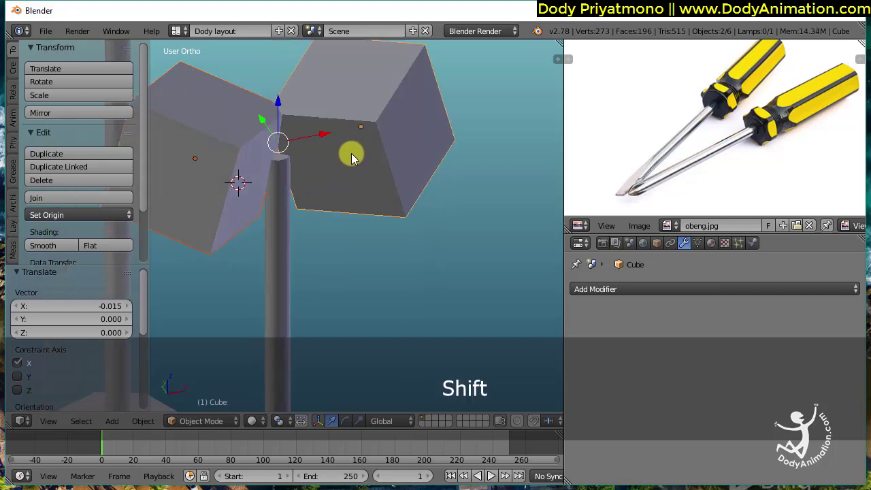
pyautogui.keyDown('alt'); pyautogui.moveTo(364, 125); pyautogui.dragTo(359, 189); pyautogui.keyUp('alt')
pyautogui.hotkey('ctrl', 'j')
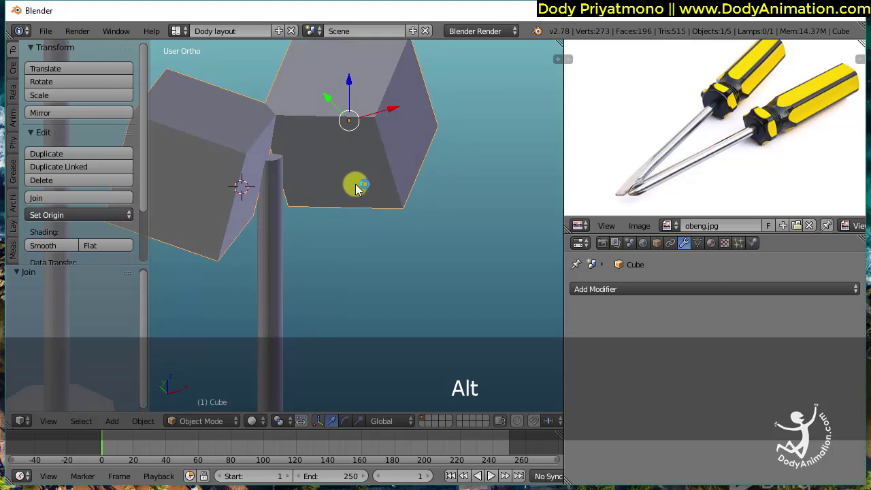
pyautogui.hotkey('shift', 'd')
pyautogui.rightClick(371, 229)
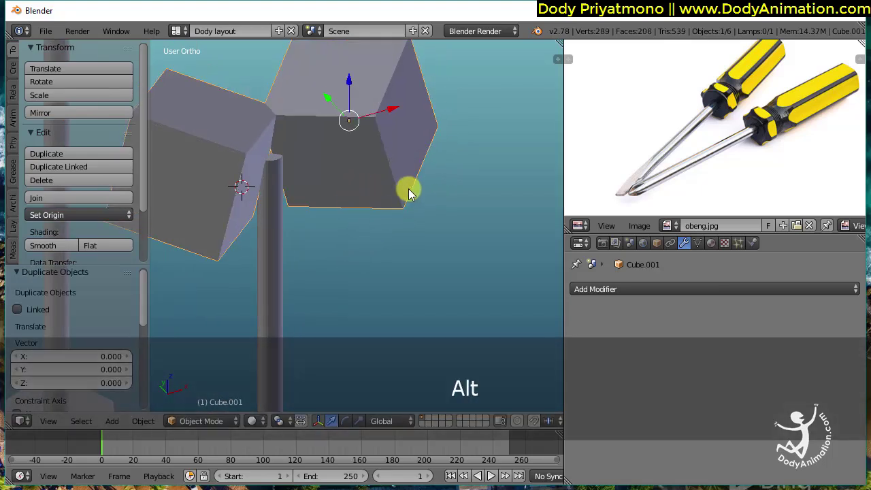
pyautogui.moveTo(377, 131)
pyautogui.keyDown('alt'); pyautogui.mouseDown()
pyautogui.moveTo(356, 121)
pyautogui.moveTo(358, 130)
pyautogui.moveTo(379, 132)
pyautogui.mouseUp(); pyautogui.keyUp('alt')
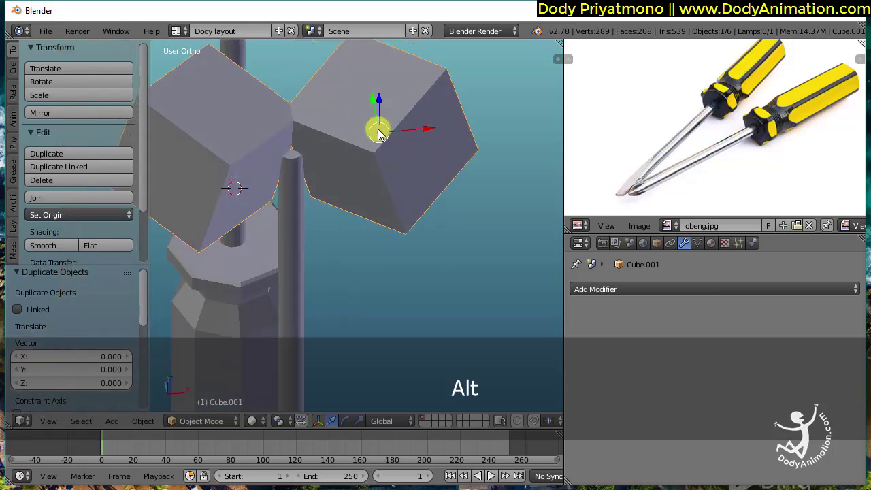
pyautogui.press('r')
pyautogui.press('z')
pyautogui.rightClick(421, 209)
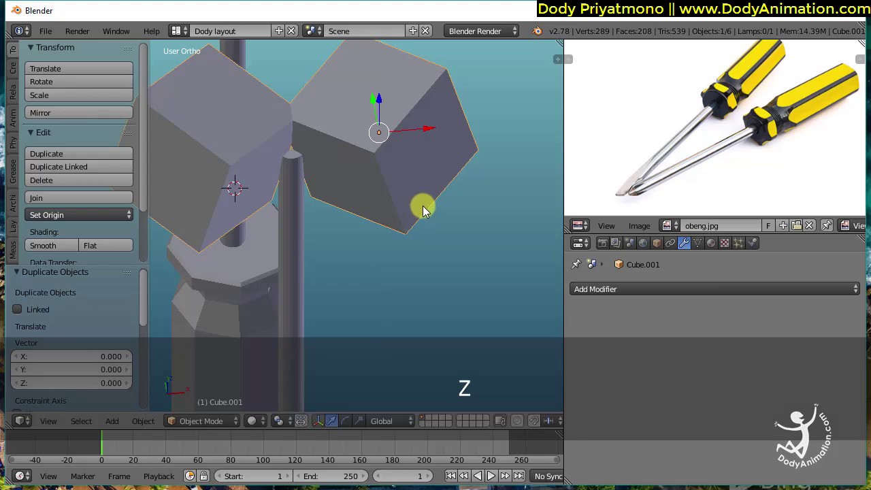
# Set the duplicated cube pair's origin to its center of mass.
pyautogui.keyDown('alt'); pyautogui.moveTo(423, 210); pyautogui.dragTo(378, 172); pyautogui.keyUp('alt')
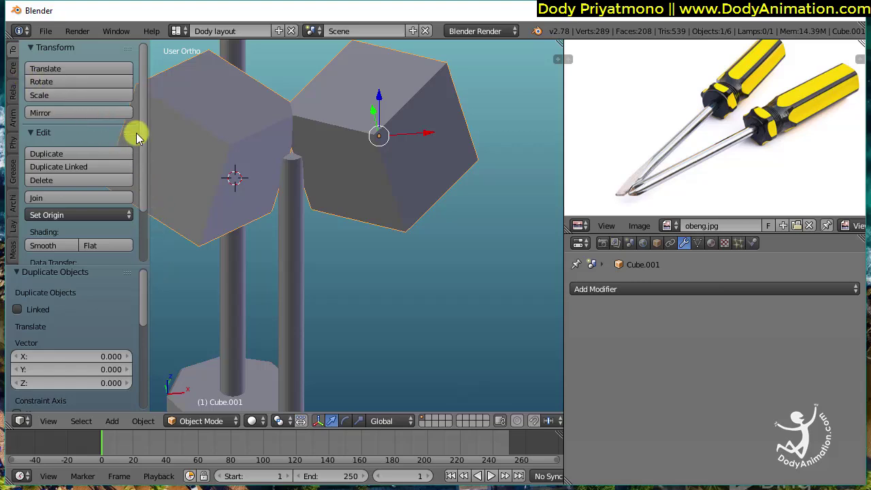
pyautogui.scroll(-3, 143, 188)
pyautogui.click(97, 147)
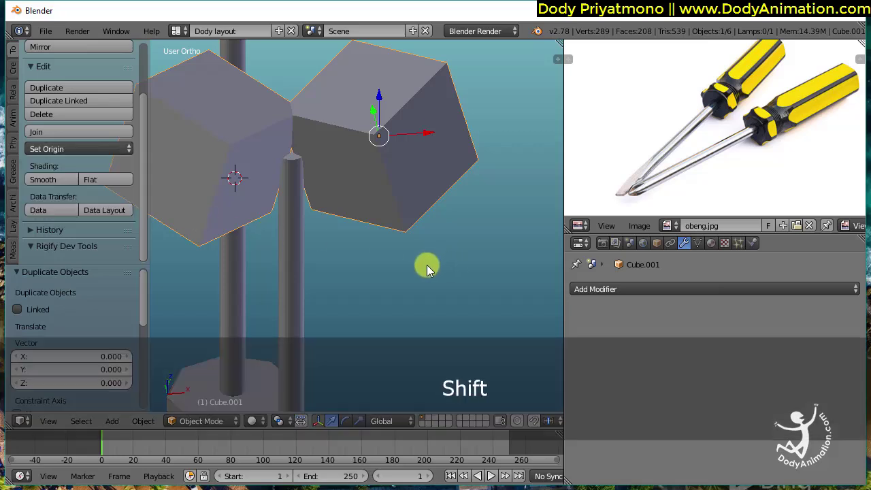
pyautogui.hotkey('shift', 'ctrl', 'alt', 'c')
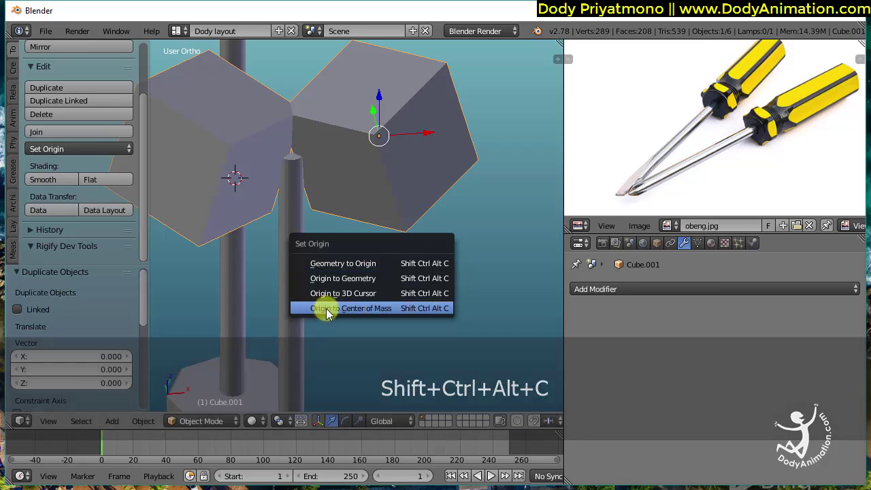
pyautogui.click(348, 308)
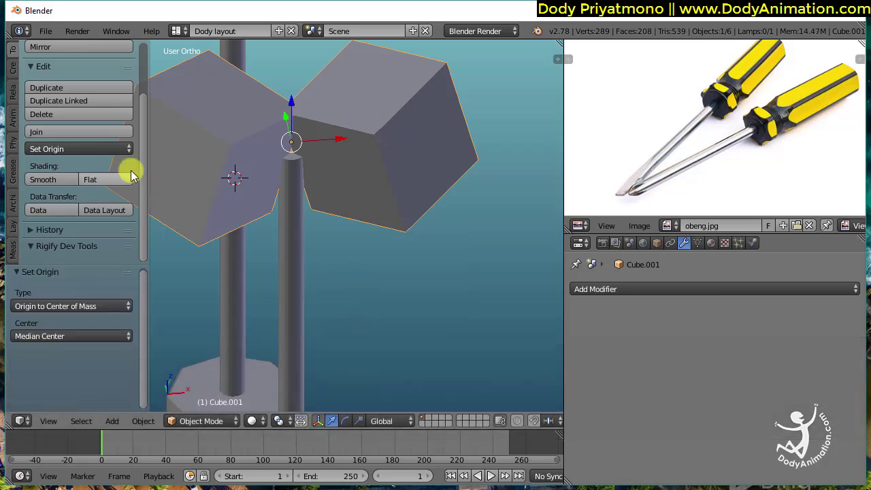
pyautogui.click(108, 149)
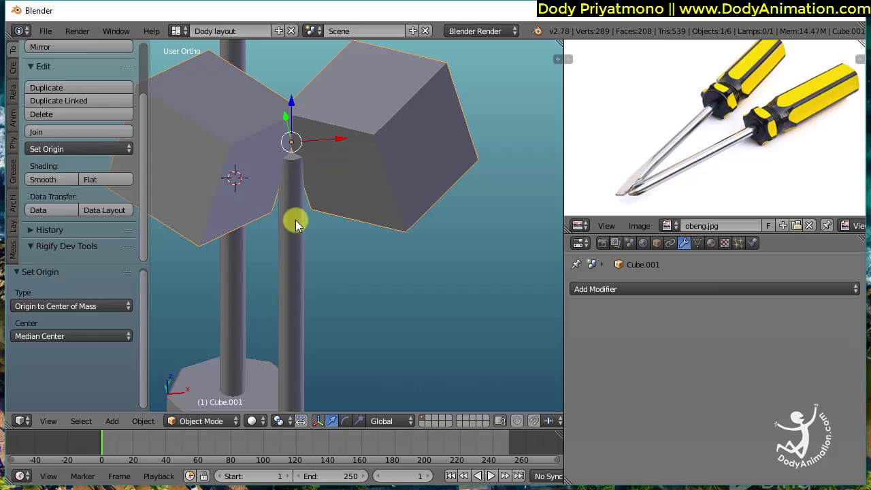
pyautogui.scroll(2, 112, 102)
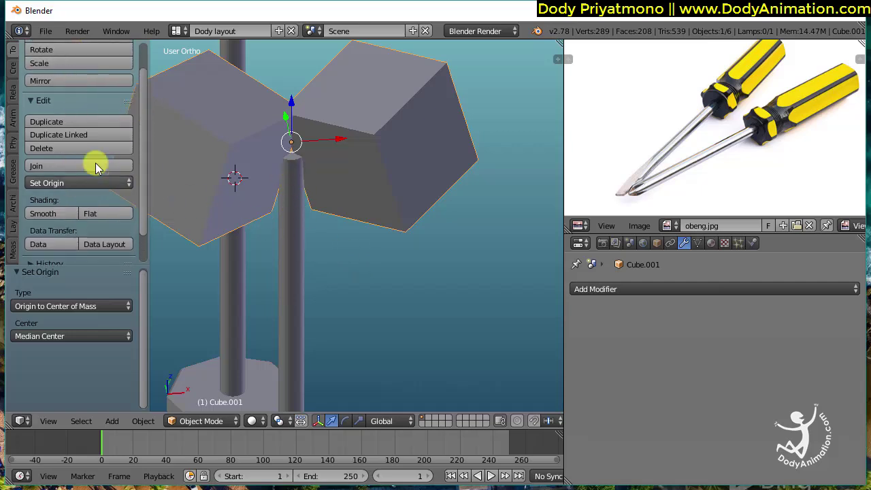
pyautogui.click(77, 187)
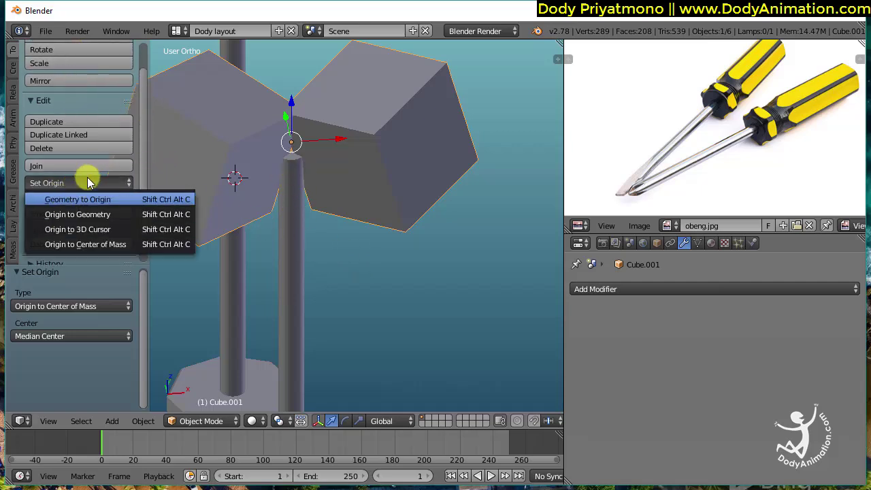
pyautogui.click(81, 188)
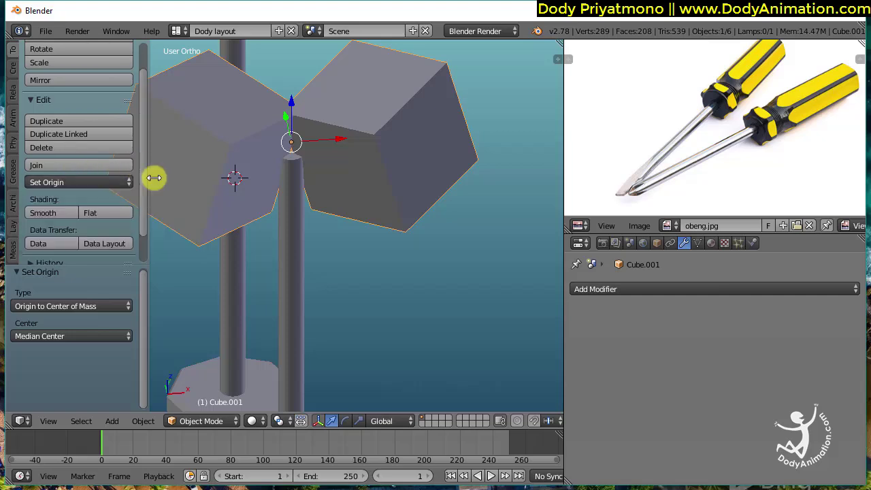
pyautogui.press('alt')
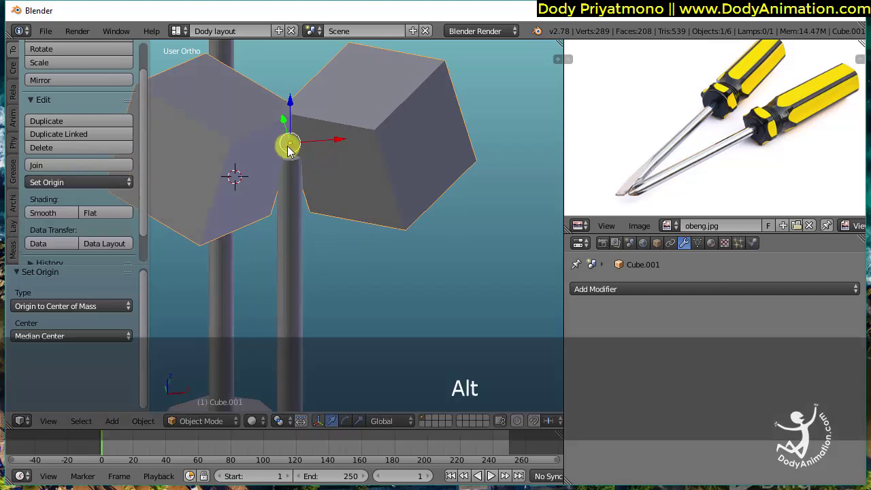
# Hide the tool shelf and rotate the duplicated cube pair about the global Z axis so it crosses the original pair at right angles.
pyautogui.press('t')
pyautogui.press('alt')
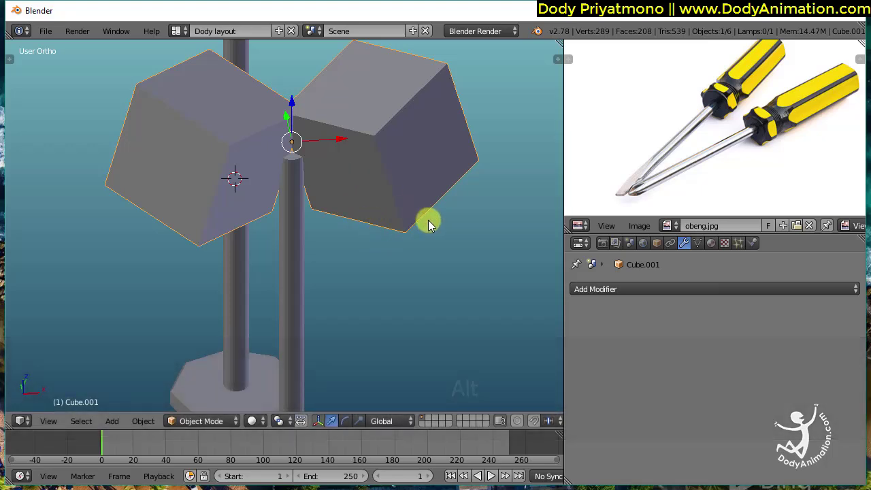
pyautogui.press('r')
pyautogui.press('z')
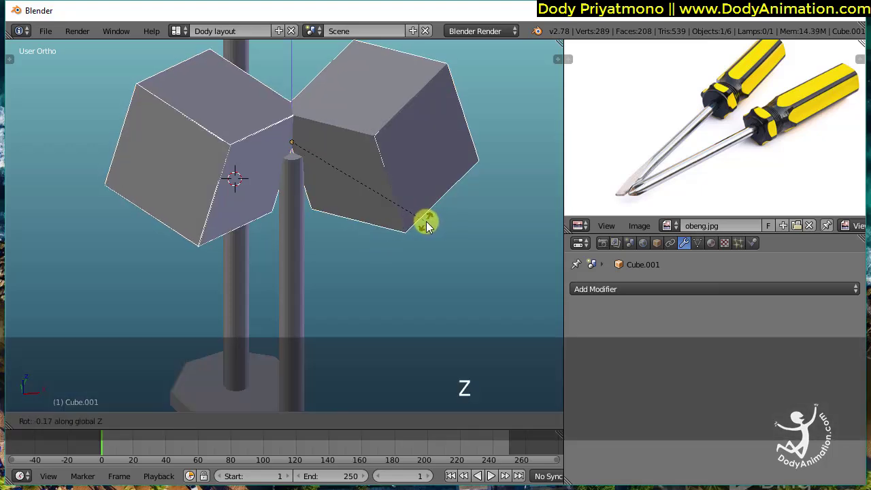
pyautogui.press('0')
pyautogui.click(411, 221)
# Join the two crossed cube pairs into a single cutter object.
pyautogui.keyDown('alt'); pyautogui.moveTo(411, 221); pyautogui.dragTo(402, 204); pyautogui.keyUp('alt')
pyautogui.rightClick(418, 197)
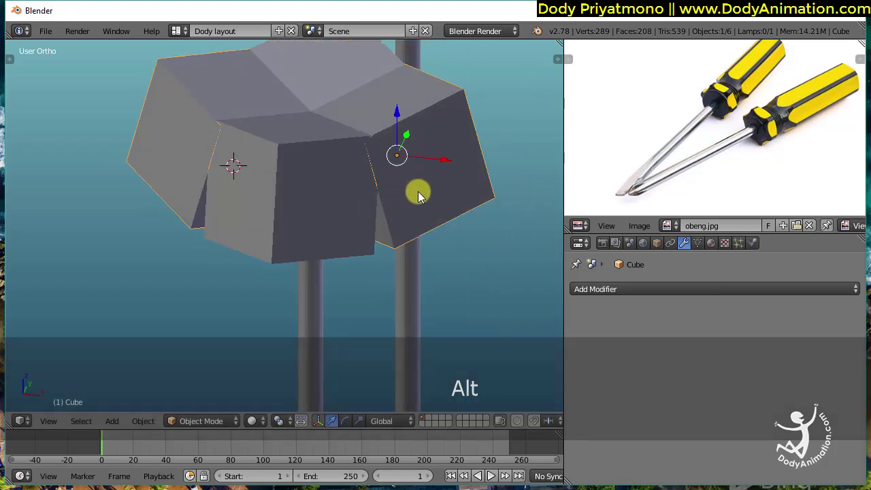
pyautogui.keyDown('alt'); pyautogui.moveTo(440, 162); pyautogui.dragTo(427, 176); pyautogui.keyUp('alt')
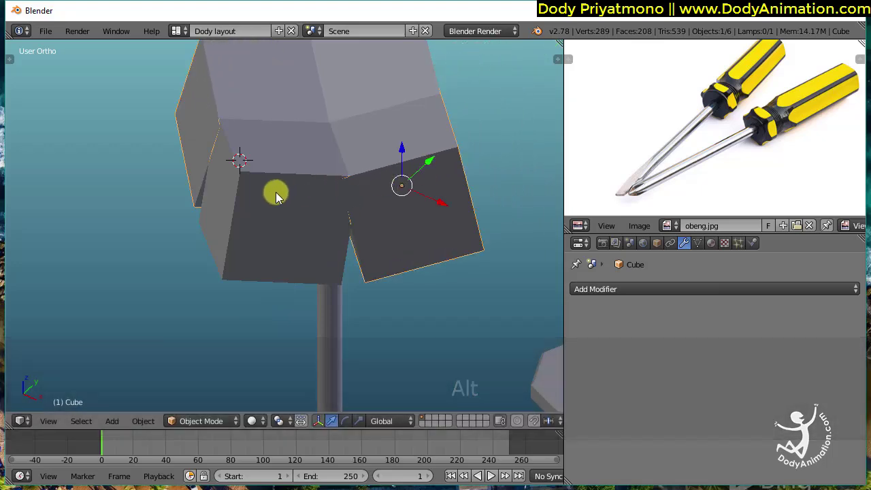
pyautogui.rightClick(277, 194)
pyautogui.moveTo(359, 168); pyautogui.dragTo(458, 207)
pyautogui.rightClick(458, 207)
pyautogui.keyDown('alt'); pyautogui.moveTo(302, 169); pyautogui.dragTo(419, 180); pyautogui.keyUp('alt')
pyautogui.keyDown('shift'); pyautogui.rightClick(418, 166); pyautogui.keyUp('shift')
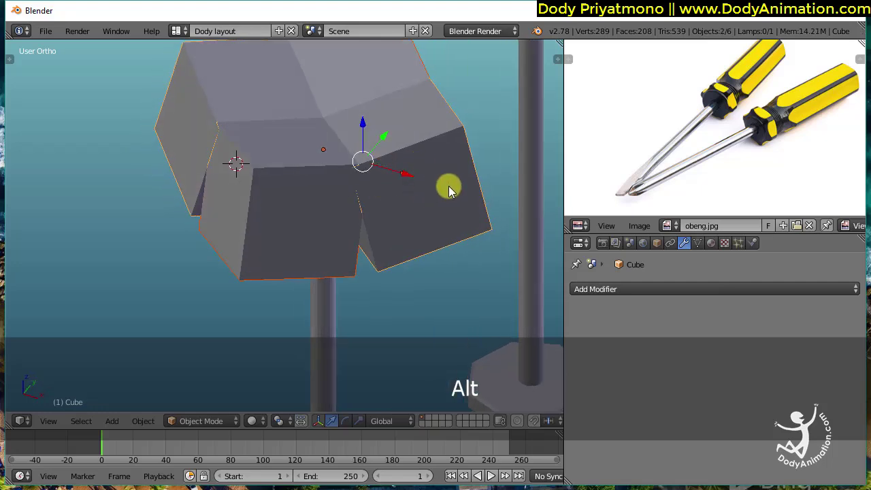
pyautogui.hotkey('ctrl', 'j')
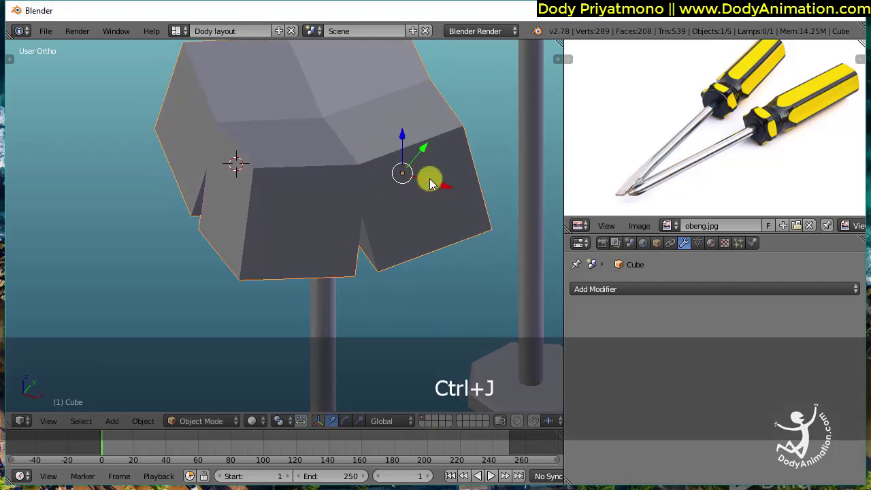
# Add a Boolean modifier to the shorter screwdriver, set it to Difference with the joined cube cutter, and apply it.
pyautogui.moveTo(430, 181); pyautogui.dragTo(347, 211)
pyautogui.rightClick(442, 198)
pyautogui.rightClick(346, 210)
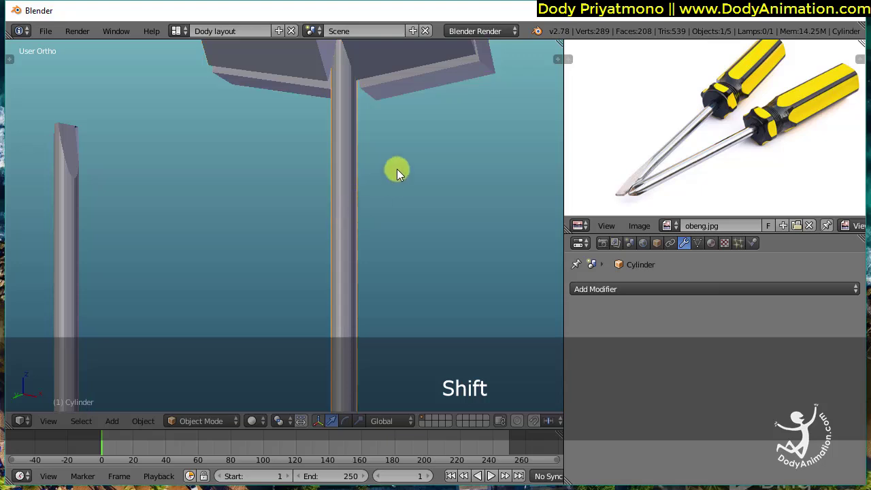
pyautogui.keyDown('ctrl'); pyautogui.keyDown('alt'); pyautogui.moveTo(397, 168); pyautogui.dragTo(336, 278); pyautogui.keyUp('alt'); pyautogui.keyUp('ctrl')
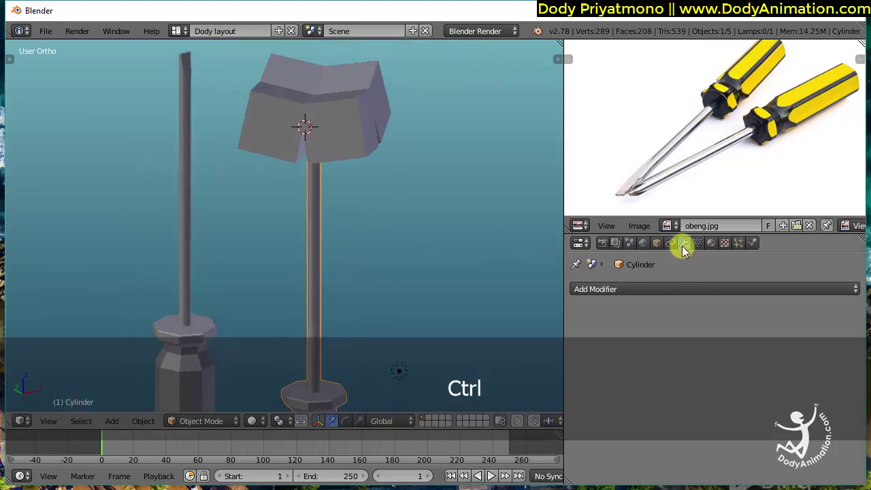
pyautogui.click(669, 291)
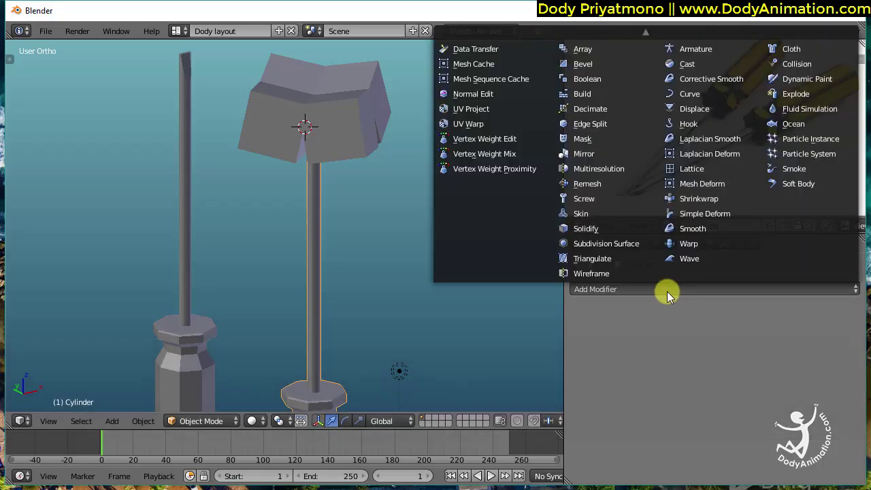
pyautogui.click(602, 80)
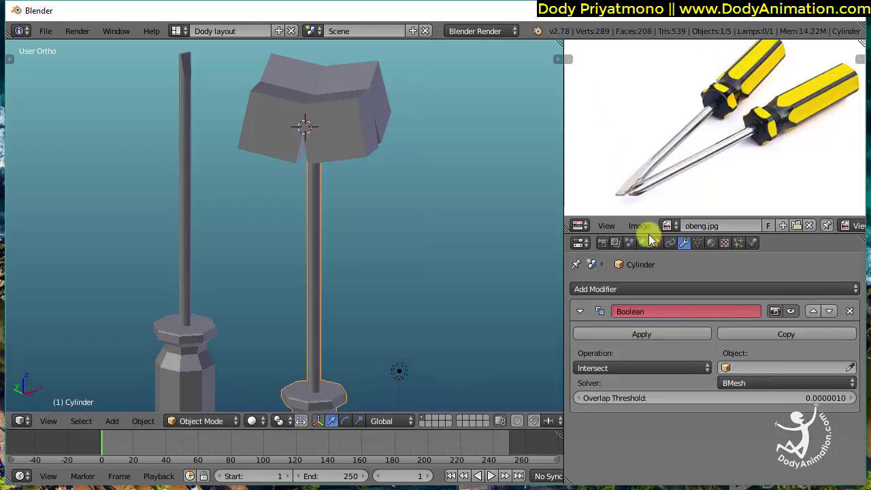
pyautogui.click(602, 366)
pyautogui.click(608, 320)
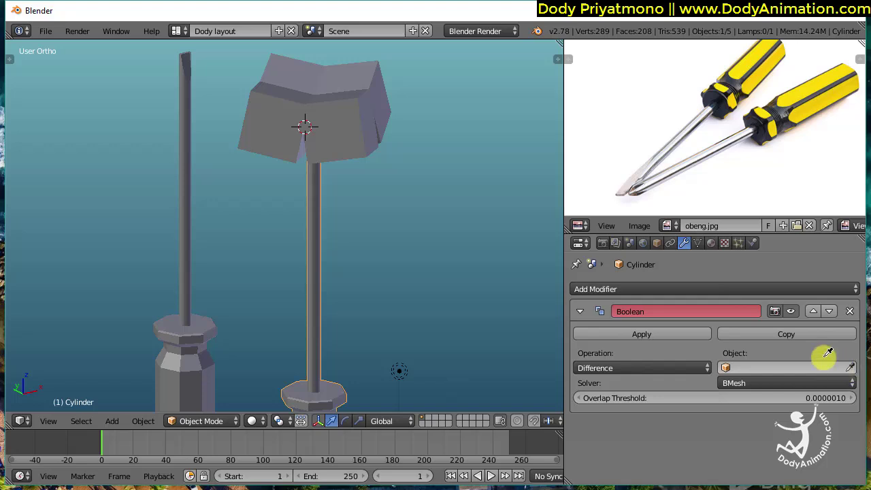
pyautogui.click(372, 128)
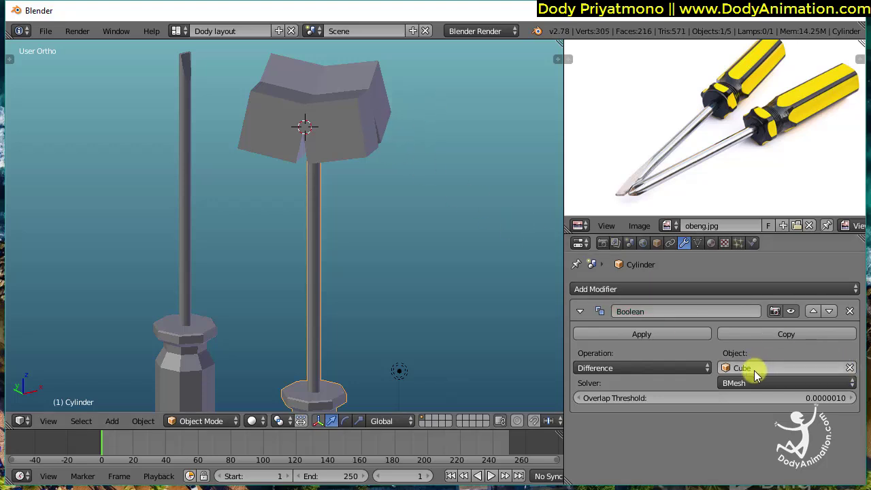
pyautogui.click(642, 334)
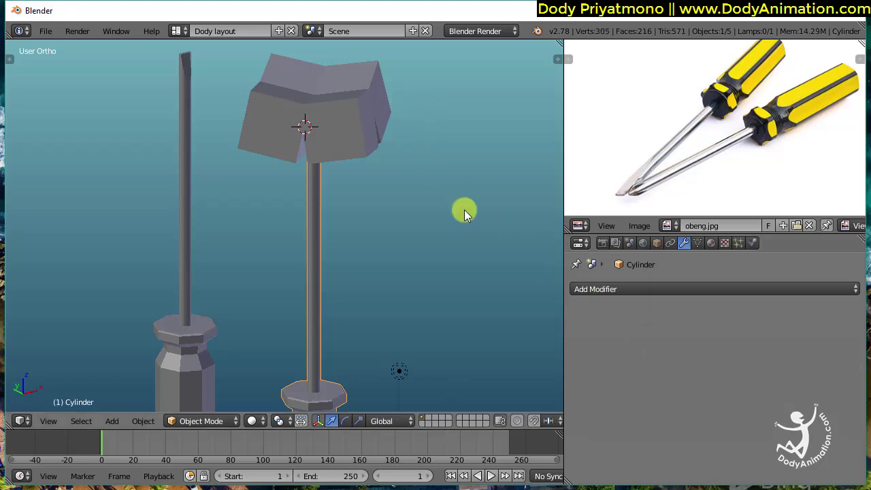
# Move the joined cube cutter off the shaft and delete it.
pyautogui.moveTo(373, 101); pyautogui.dragTo(480, 75)
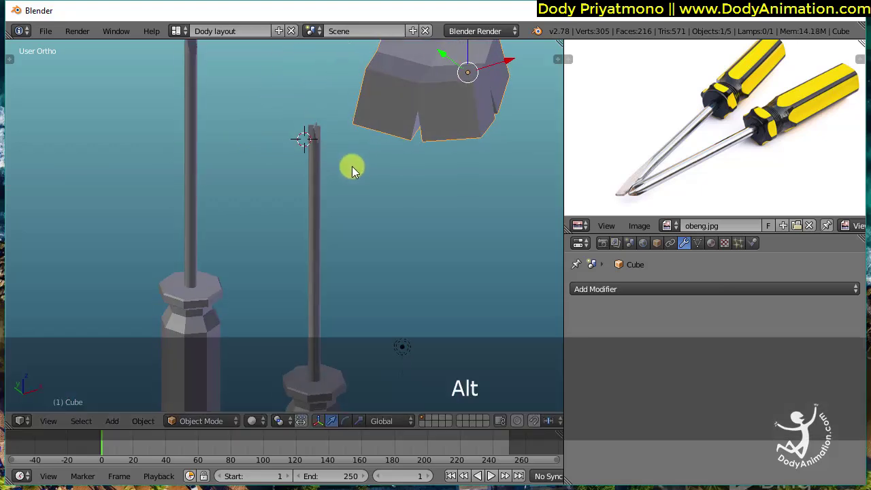
pyautogui.press('Delete')
pyautogui.keyDown('alt'); pyautogui.moveTo(352, 146); pyautogui.dragTo(396, 239); pyautogui.keyUp('alt')
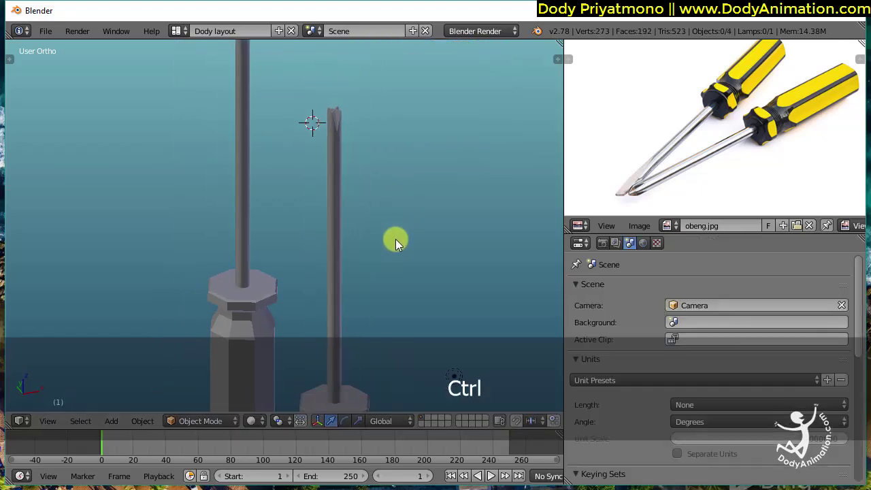
# Add a cone mesh and raise it to about the height of the cross-cut shaft tip.
pyautogui.keyDown('alt'); pyautogui.keyDown('shift'); pyautogui.moveTo(392, 278); pyautogui.dragTo(382, 328); pyautogui.keyUp('shift'); pyautogui.keyUp('alt')
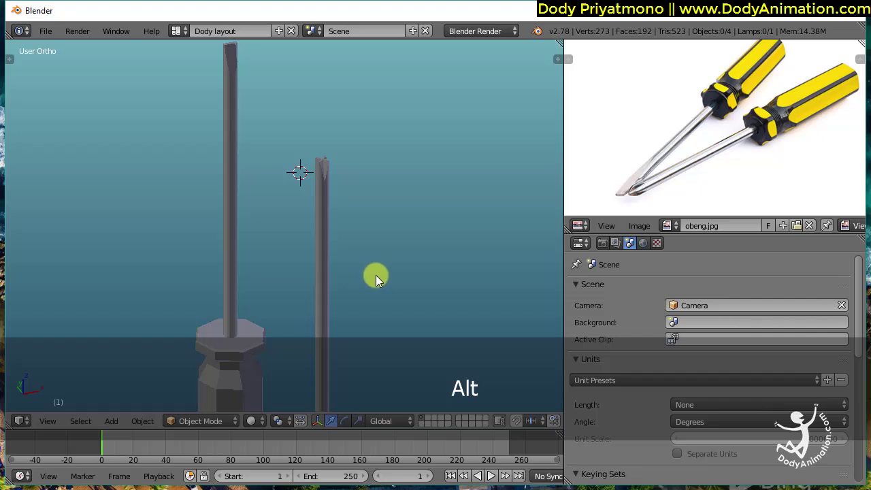
pyautogui.keyDown('alt'); pyautogui.keyDown('shift'); pyautogui.moveTo(377, 257); pyautogui.dragTo(386, 170); pyautogui.keyUp('shift'); pyautogui.keyUp('alt')
pyautogui.keyDown('alt'); pyautogui.keyDown('shift'); pyautogui.moveTo(415, 322); pyautogui.dragTo(430, 175); pyautogui.keyUp('shift'); pyautogui.keyUp('alt')
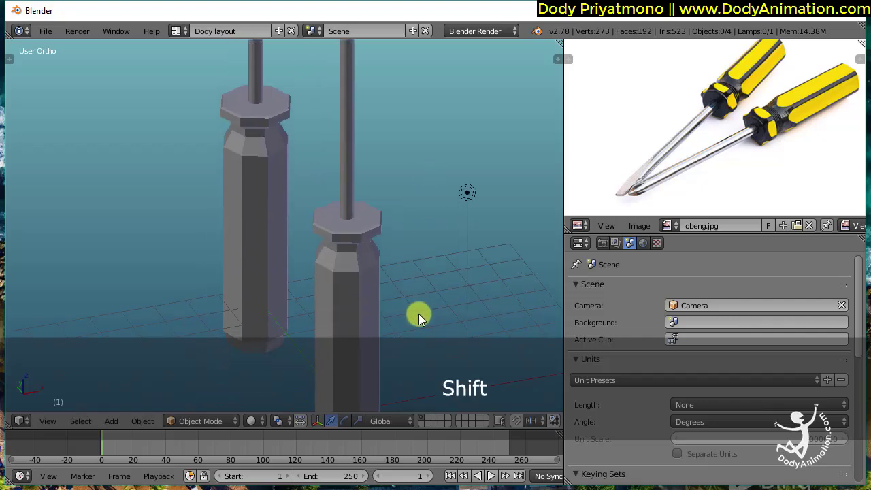
pyautogui.keyDown('ctrl'); pyautogui.keyDown('alt'); pyautogui.moveTo(414, 232); pyautogui.dragTo(381, 348); pyautogui.keyUp('alt'); pyautogui.keyUp('ctrl')
pyautogui.hotkey('shift', 'a')
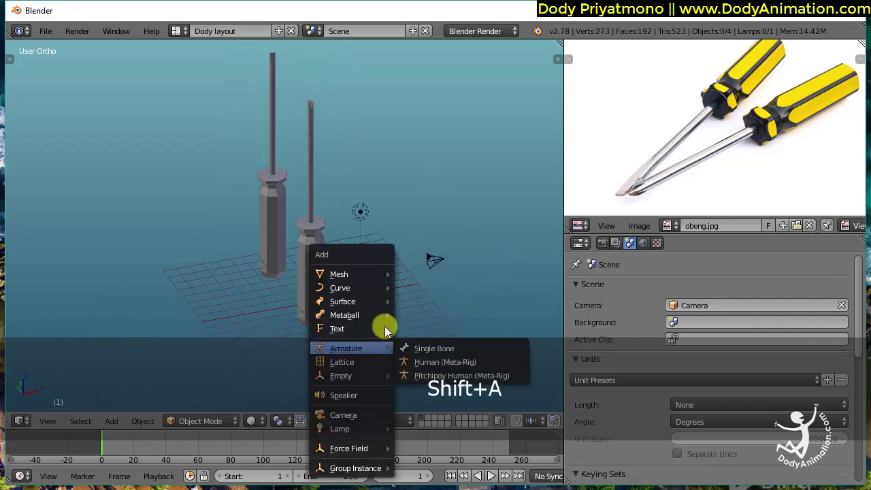
pyautogui.moveTo(378, 274)
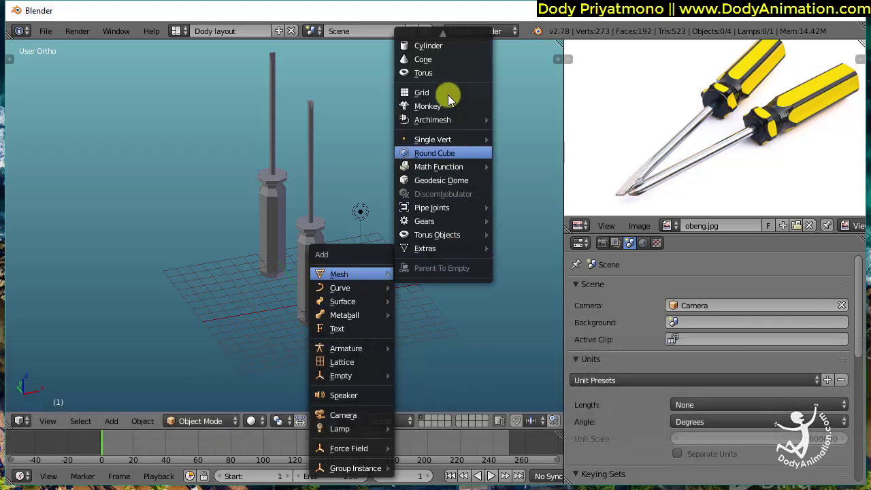
pyautogui.click(441, 62)
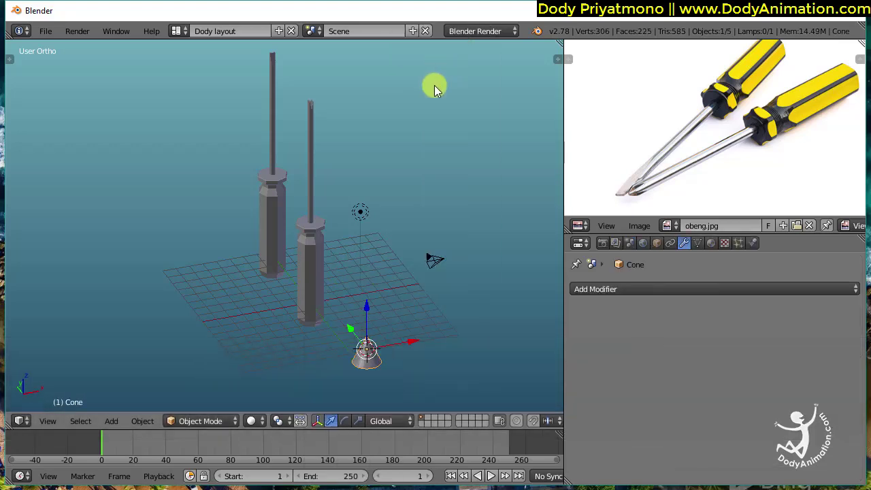
pyautogui.press('g')
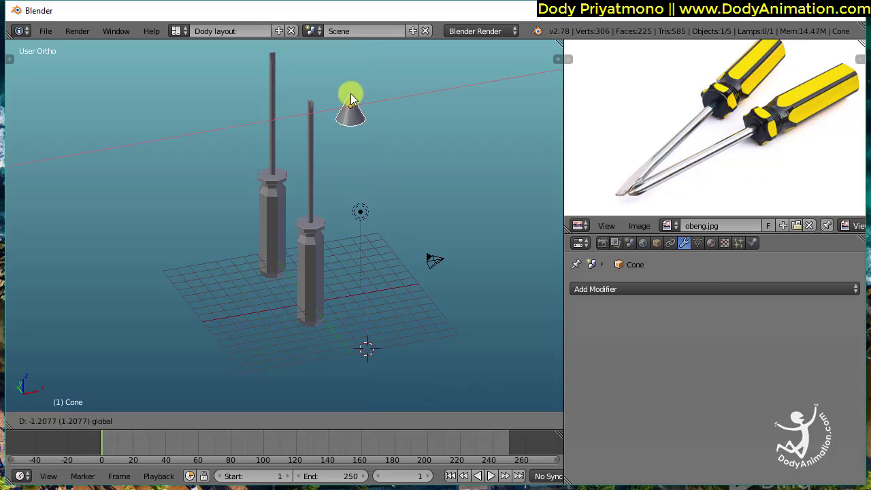
pyautogui.click(319, 95)
# In top wireframe view, move the cone about 3.45 in X and 9.80 in Y, plus 0.058 and 0.037, to center it on the cross-cut shaft.
pyautogui.press('KP_7')
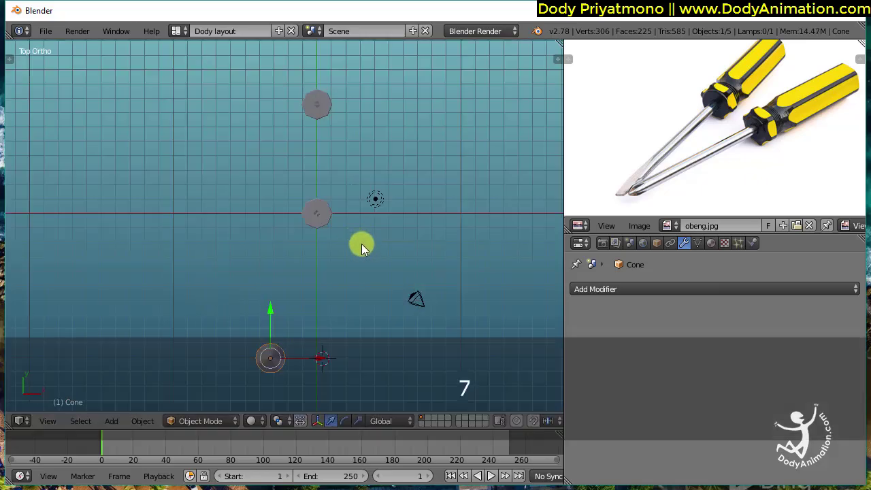
pyautogui.press('z')
pyautogui.press('g')
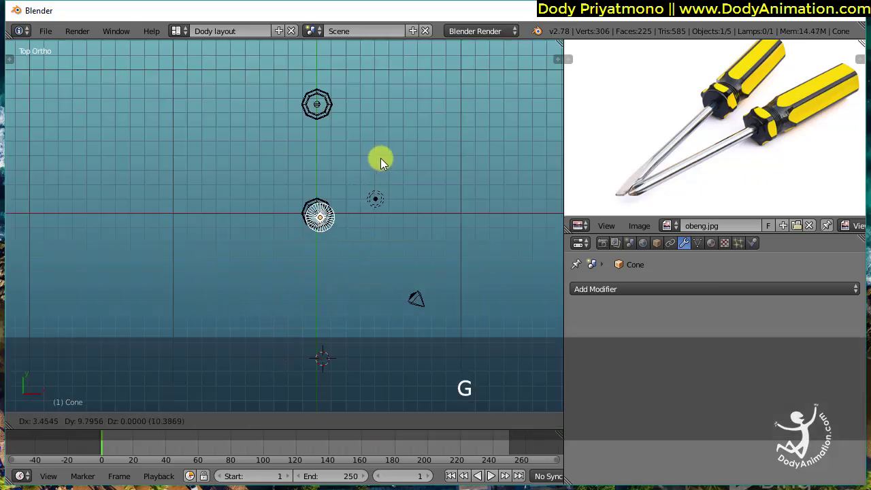
pyautogui.click(379, 158)
pyautogui.keyDown('ctrl'); pyautogui.moveTo(360, 254); pyautogui.dragTo(127, 399, button='middle'); pyautogui.keyUp('ctrl')
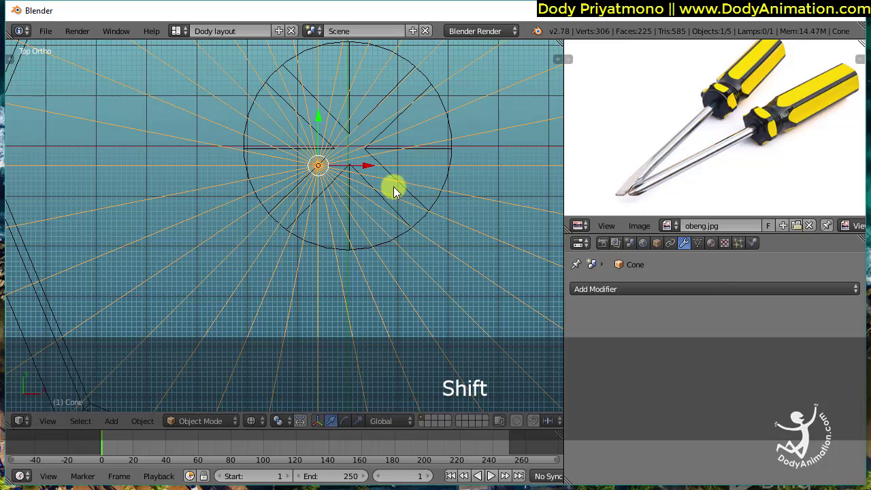
pyautogui.press('g')
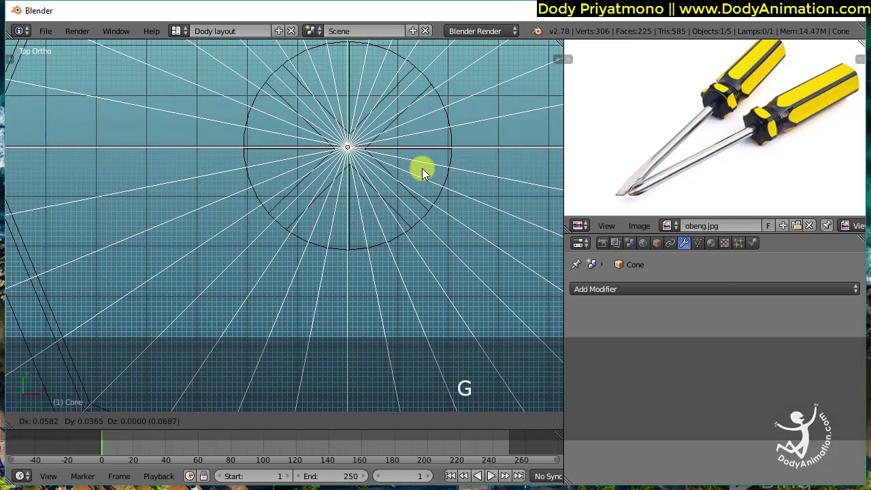
pyautogui.click(422, 169)
pyautogui.keyDown('alt'); pyautogui.moveTo(389, 273); pyautogui.dragTo(418, 257); pyautogui.keyUp('alt')
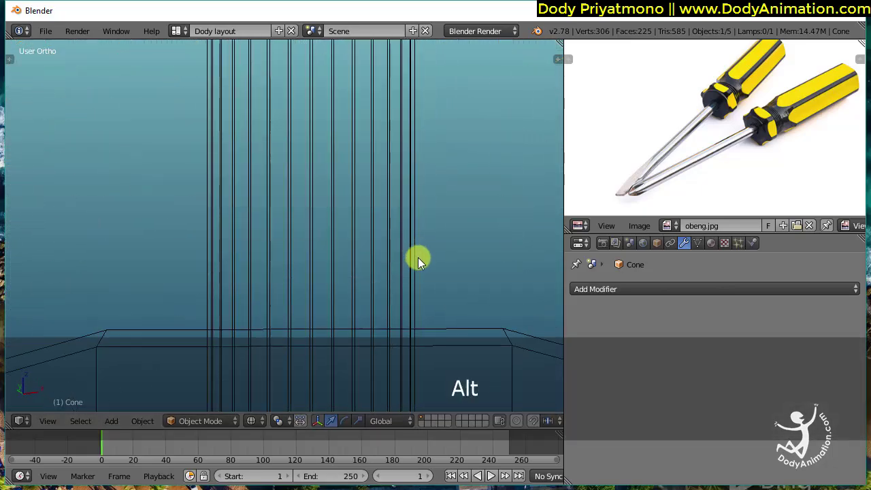
# In front view, lower the cone along Z until it overlaps the cross-cut shaft's tip.
pyautogui.press('1')
pyautogui.keyDown('ctrl'); pyautogui.moveTo(404, 211); pyautogui.dragTo(355, 342, button='middle'); pyautogui.keyUp('ctrl')
pyautogui.moveTo(285, 200); pyautogui.dragTo(283, 232)
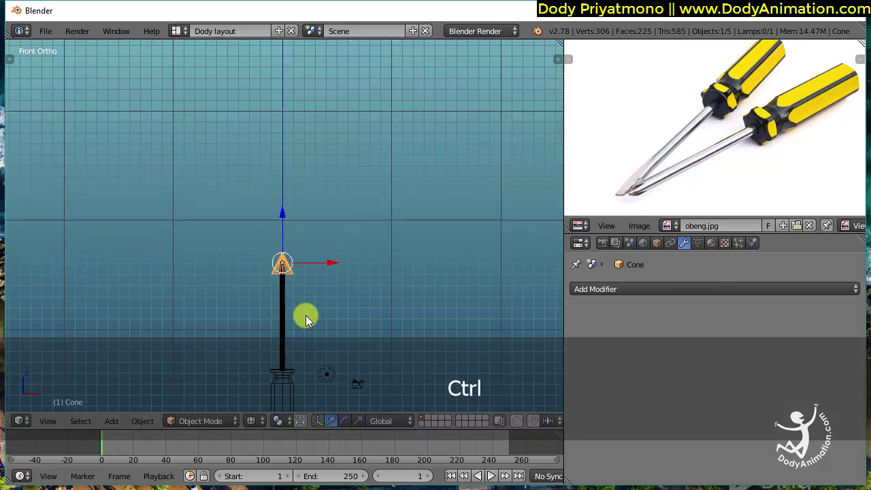
# In Edit Mode, select the cone's base ring and scale it down to about 0.456.
pyautogui.keyDown('ctrl'); pyautogui.moveTo(305, 316); pyautogui.dragTo(307, 231, button='middle'); pyautogui.keyUp('ctrl')
pyautogui.keyDown('shift'); pyautogui.moveTo(305, 394); pyautogui.dragTo(363, 161, button='middle'); pyautogui.keyUp('shift')
pyautogui.keyDown('shift'); pyautogui.moveTo(368, 239); pyautogui.dragTo(385, 200, button='middle'); pyautogui.keyUp('shift')
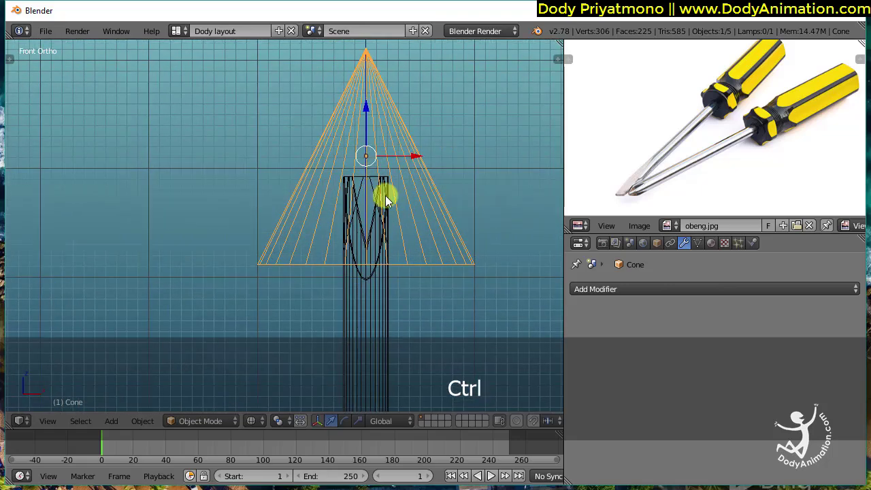
pyautogui.click(200, 420)
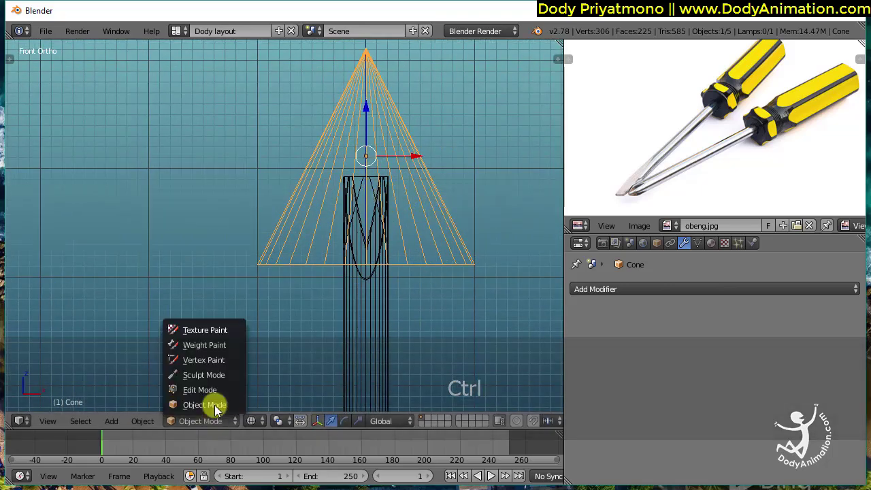
pyautogui.click(198, 389)
pyautogui.press('a')
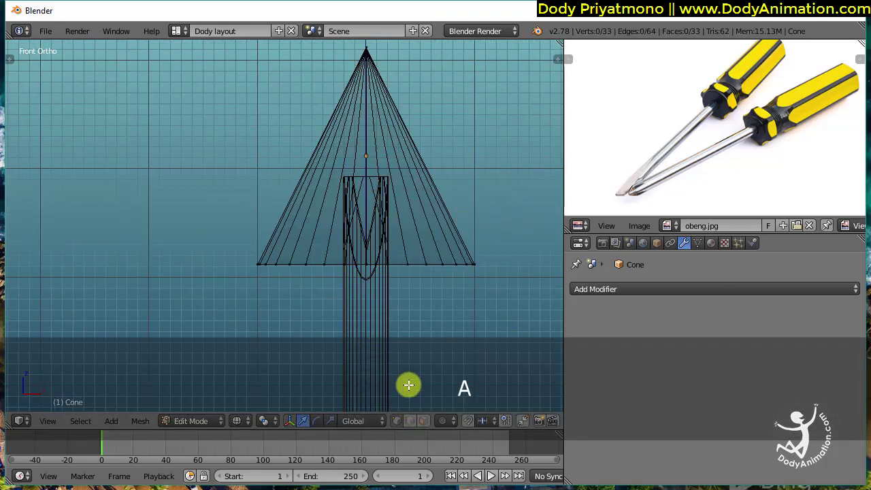
pyautogui.press('b')
pyautogui.moveTo(249, 238); pyautogui.dragTo(519, 297)
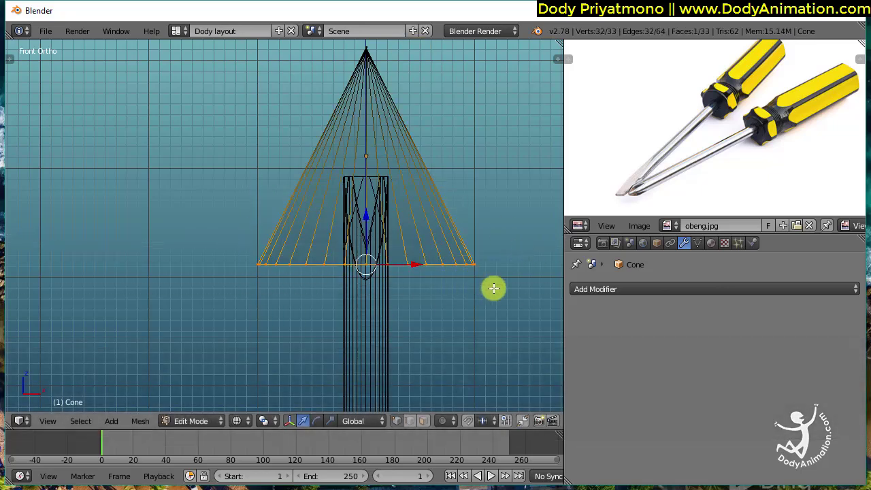
pyautogui.press('s')
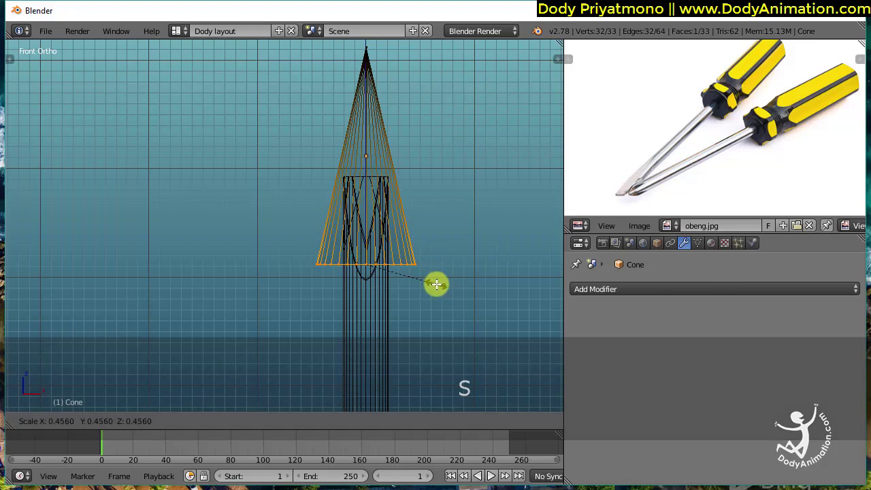
pyautogui.click(438, 285)
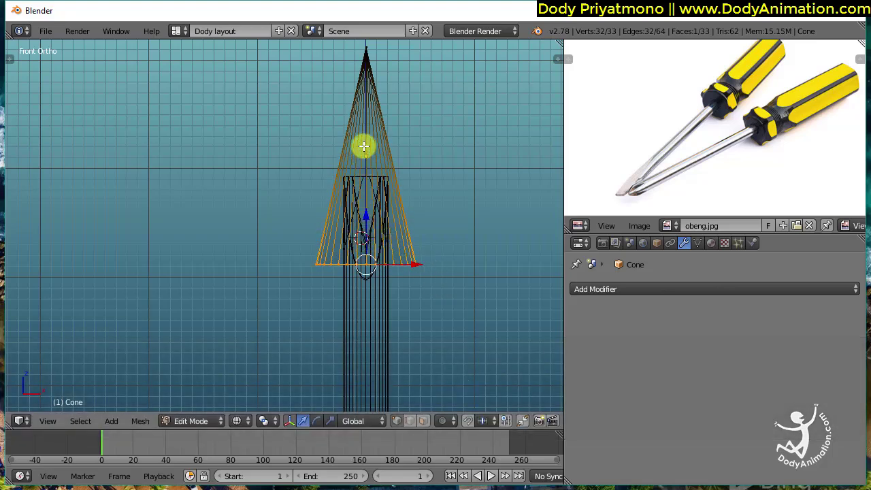
# Raise the cone's base ring to about the cone's origin and scale it down to a narrower diameter.
pyautogui.press('g')
pyautogui.click(429, 162)
pyautogui.press('s')
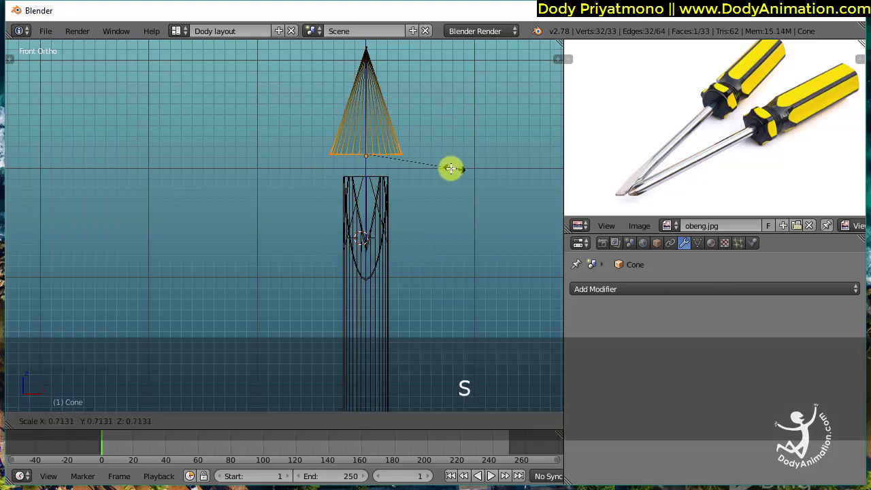
pyautogui.click(416, 164)
# Return to Object Mode and lower the narrowed cone along Z over the shaft tip, its base slightly wider than the shaft.
pyautogui.press('Tab')
pyautogui.press('g')
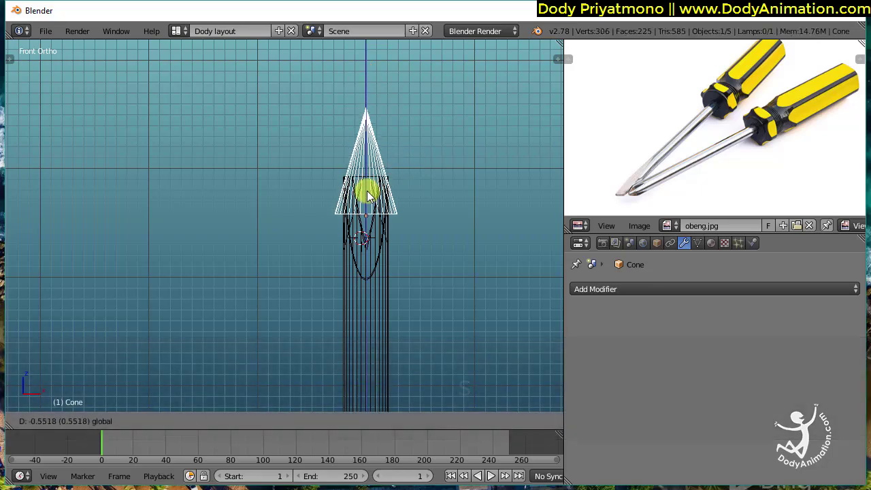
pyautogui.click(365, 208)
pyautogui.keyDown('ctrl'); pyautogui.moveTo(364, 208); pyautogui.dragTo(339, 157, button='middle'); pyautogui.keyUp('ctrl')
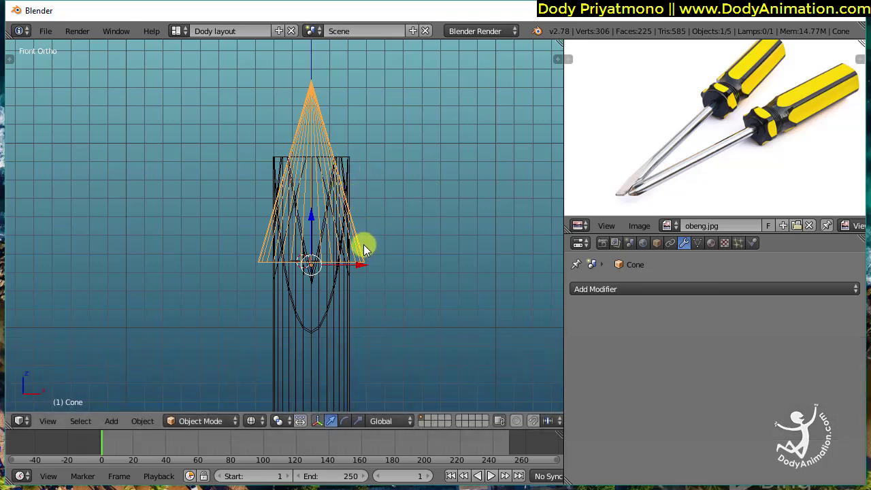
# Isolate the cone in solid view by hiding all other objects, and delete its base face.
pyautogui.moveTo(373, 250)
pyautogui.keyDown('alt'); pyautogui.mouseDown(button='middle')
pyautogui.moveTo(386, 233)
pyautogui.moveTo(352, 240)
pyautogui.moveTo(342, 269)
pyautogui.moveTo(320, 219)
pyautogui.mouseUp(button='middle'); pyautogui.keyUp('alt')
pyautogui.press('z')
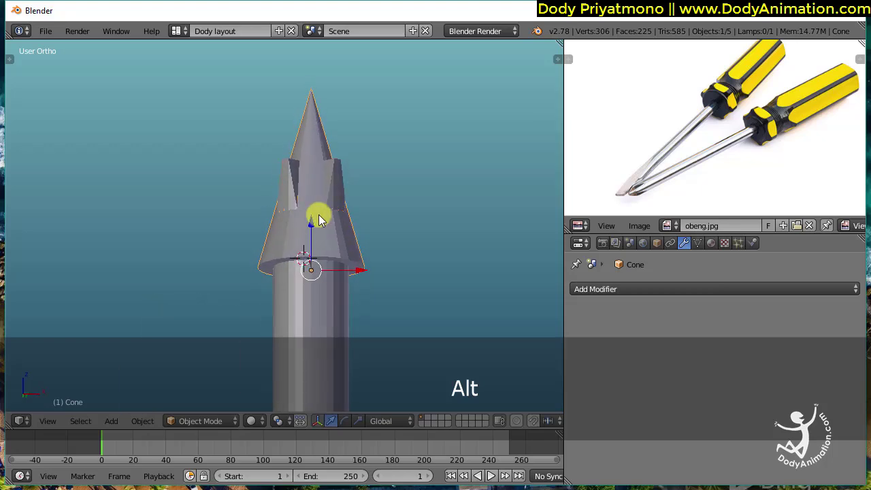
pyautogui.hotkey('shift', 'h')
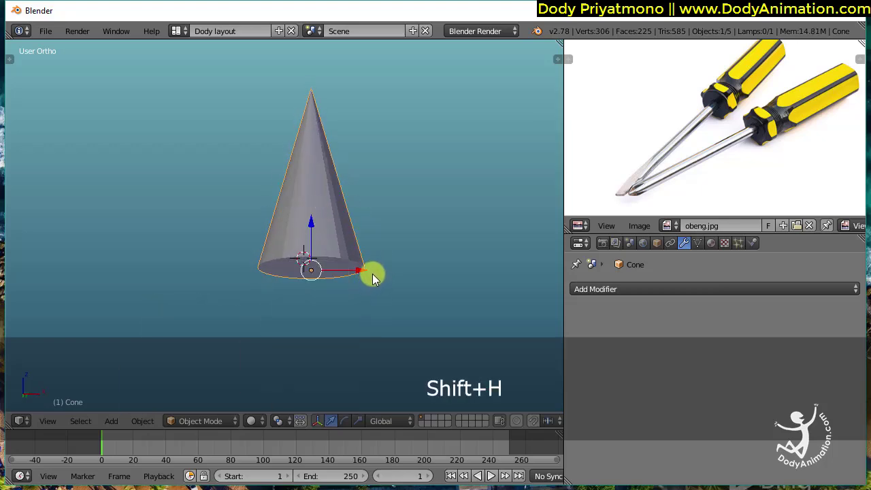
pyautogui.keyDown('alt'); pyautogui.moveTo(372, 274); pyautogui.dragTo(367, 238, button='middle'); pyautogui.keyUp('alt')
pyautogui.click(205, 421)
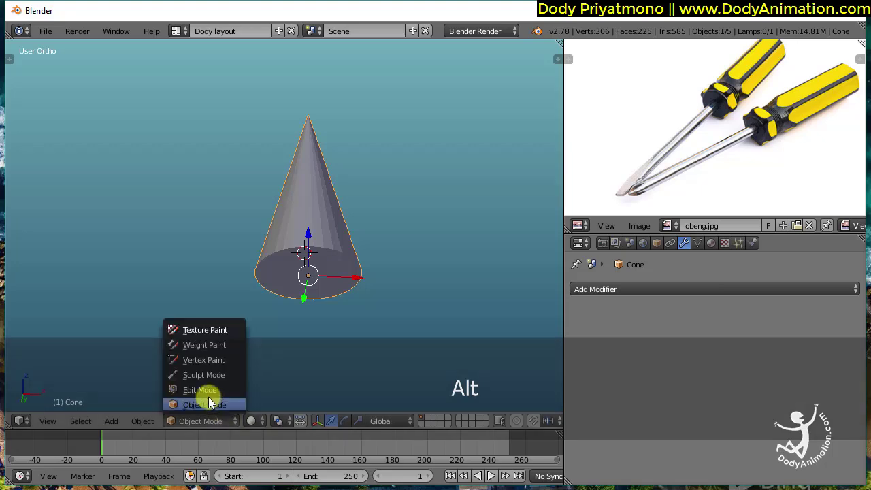
pyautogui.click(209, 388)
pyautogui.click(423, 421)
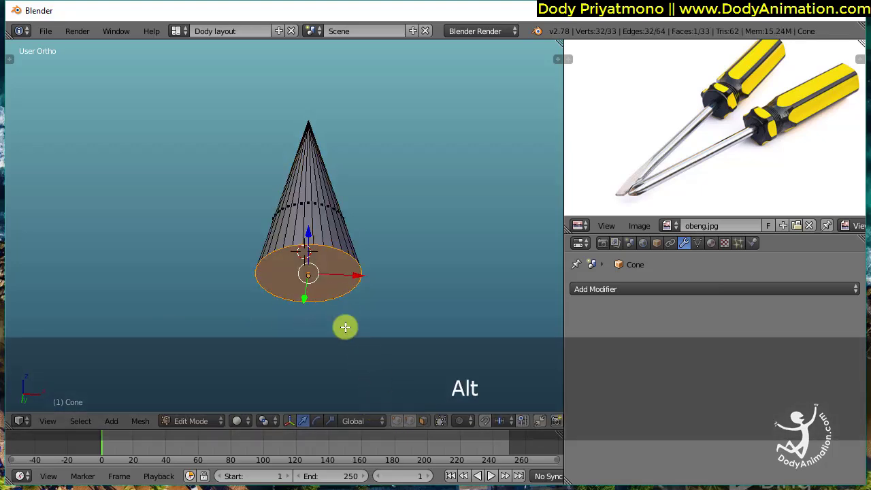
pyautogui.rightClick(317, 283)
pyautogui.press('x')
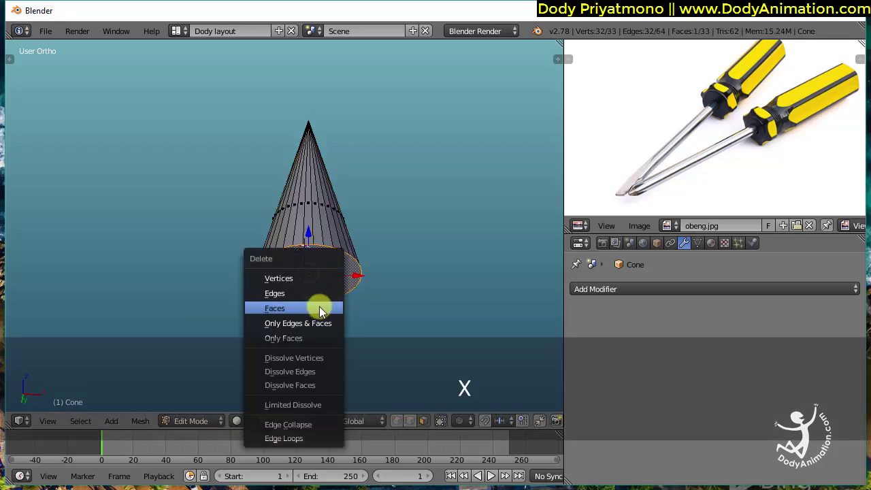
pyautogui.click(317, 308)
# Extrude all the cone's faces outward with Region (Vertex Normals) to form a thick shell, and return to Object Mode.
pyautogui.keyDown('alt'); pyautogui.moveTo(372, 227); pyautogui.dragTo(358, 272, button='middle'); pyautogui.keyUp('alt')
pyautogui.press('a')
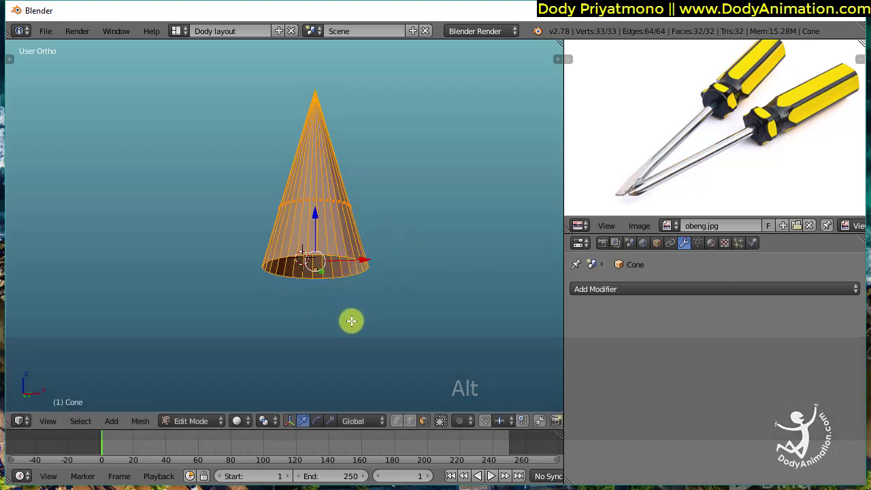
pyautogui.hotkey('alt', 'e')
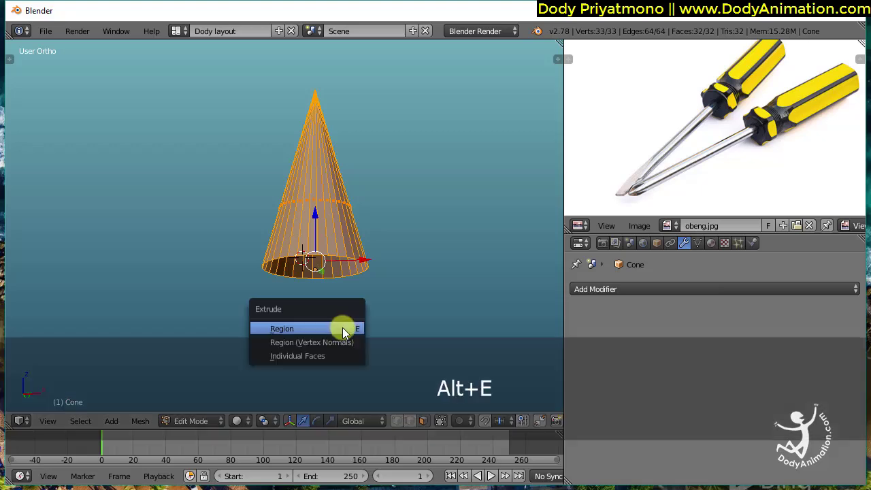
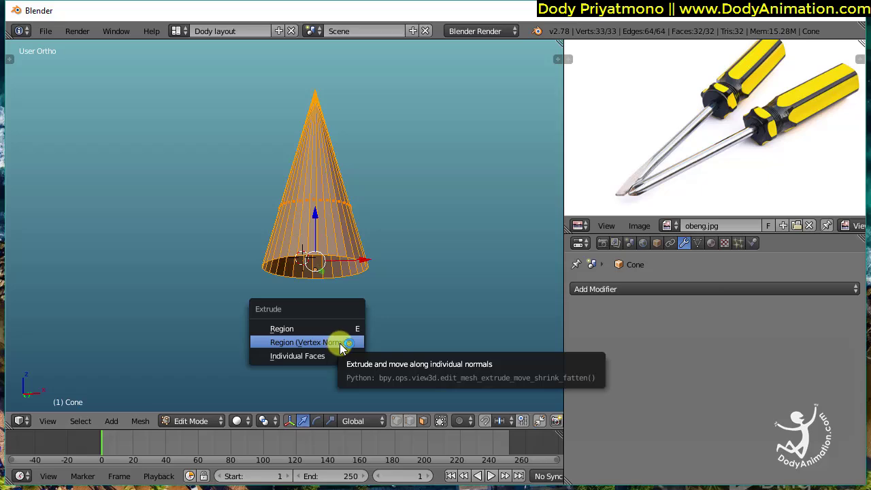
pyautogui.click(336, 342)
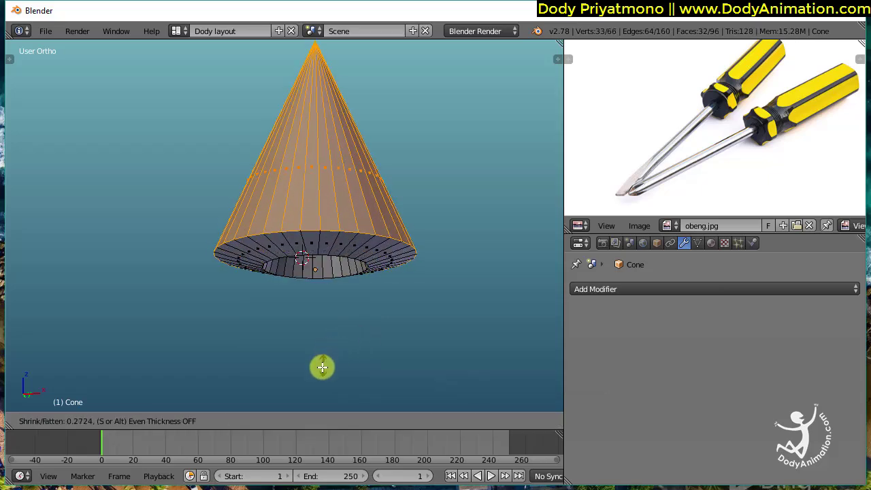
pyautogui.click(345, 349)
pyautogui.keyDown('alt'); pyautogui.moveTo(345, 349); pyautogui.dragTo(401, 283); pyautogui.keyUp('alt')
pyautogui.press('Tab')
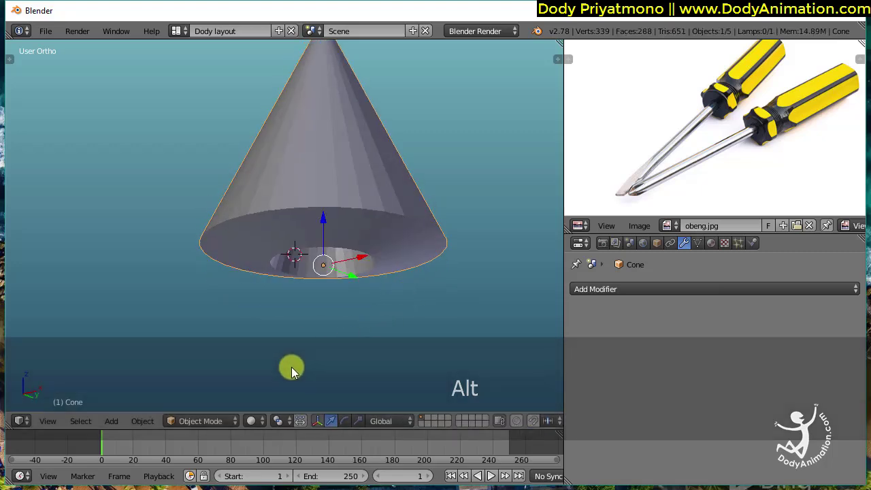
# Unhide all objects and display them in front wireframe view around the shaft tip.
pyautogui.hotkey('alt', 'h')
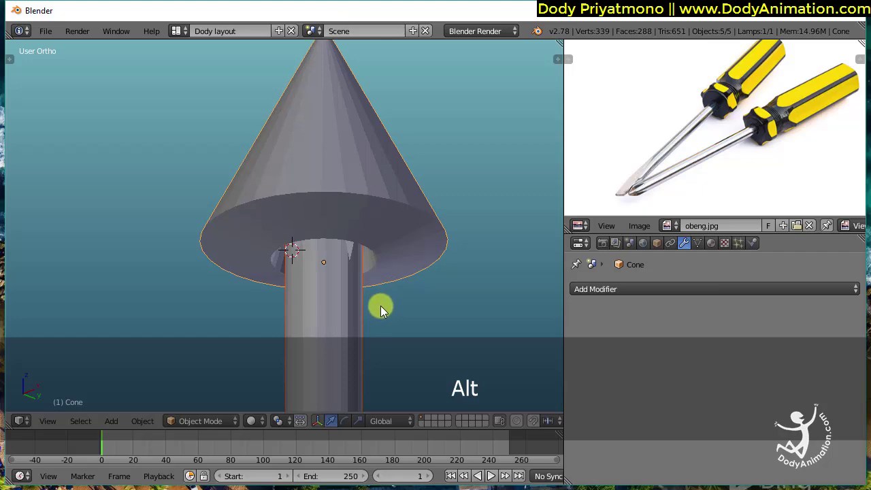
pyautogui.press('KP_1')
pyautogui.press('z')
pyautogui.keyDown('ctrl'); pyautogui.moveTo(389, 298); pyautogui.dragTo(279, 201, button='middle'); pyautogui.keyUp('ctrl')
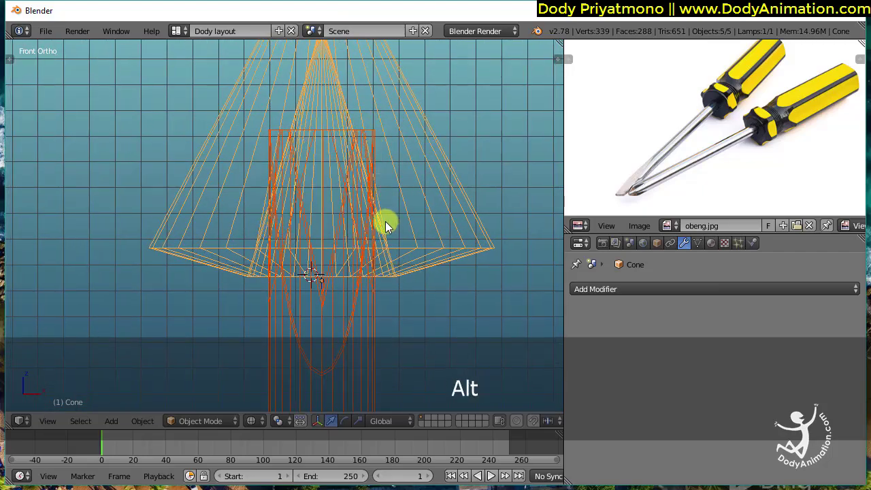
pyautogui.keyDown('ctrl'); pyautogui.moveTo(385, 222); pyautogui.dragTo(389, 322, button='middle'); pyautogui.keyUp('ctrl')
# Add a Boolean modifier to the cross-cut screwdriver, set it to Difference with the Cone object, and apply it.
pyautogui.rightClick(314, 320)
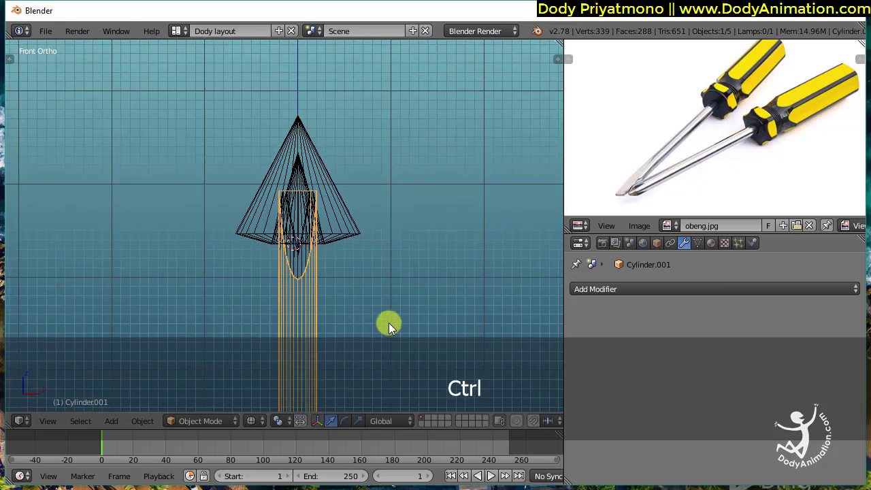
pyautogui.moveTo(321, 289); pyautogui.dragTo(409, 294, button='middle')
pyautogui.rightClick(300, 288)
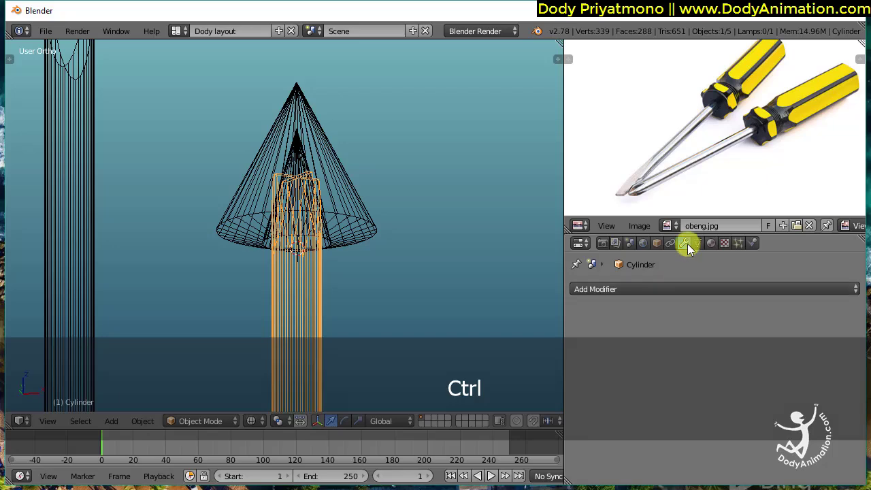
pyautogui.click(672, 291)
pyautogui.click(595, 79)
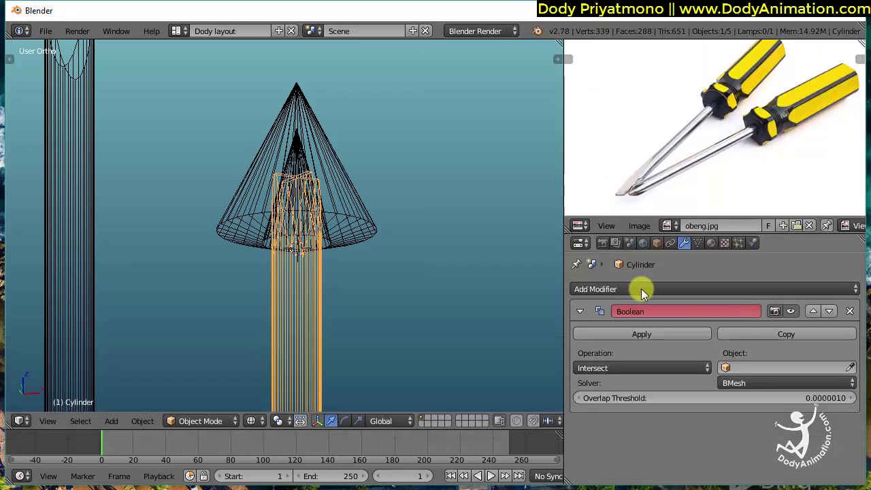
pyautogui.click(621, 365)
pyautogui.click(612, 324)
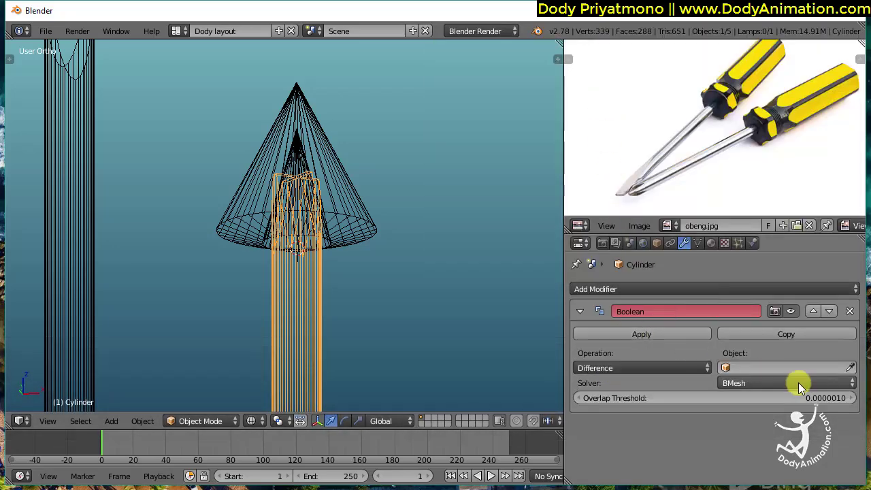
pyautogui.click(320, 140)
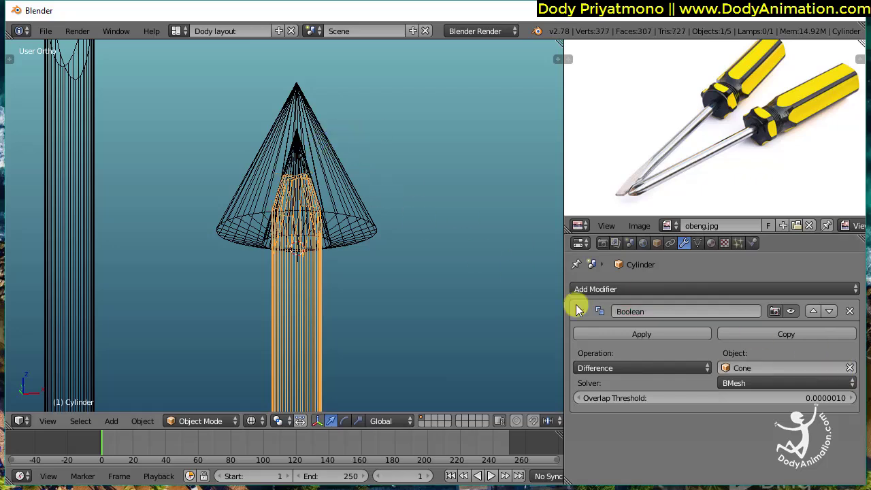
pyautogui.click(655, 335)
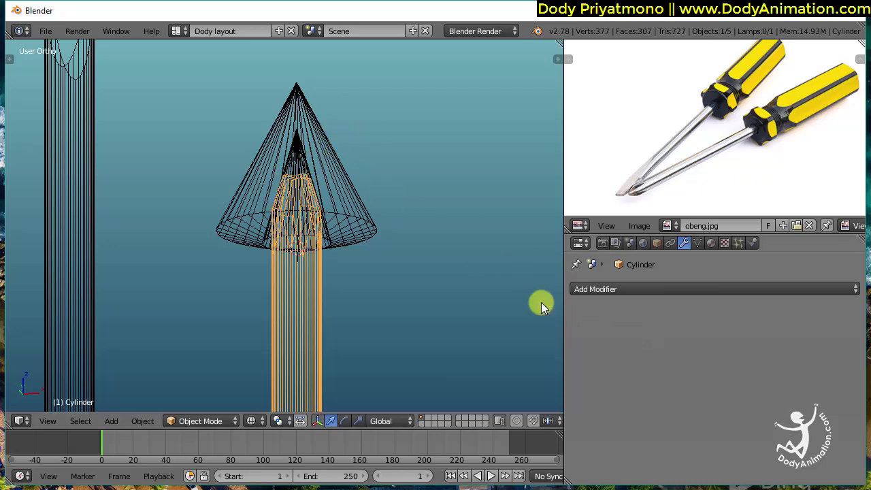
# Move the cone shell off the cross-cut shaft along X and delete it in solid view.
pyautogui.rightClick(346, 206)
pyautogui.moveTo(330, 241); pyautogui.dragTo(464, 233)
pyautogui.press('z')
pyautogui.keyDown('alt'); pyautogui.moveTo(381, 247); pyautogui.dragTo(350, 283); pyautogui.keyUp('alt')
pyautogui.moveTo(380, 227)
pyautogui.keyDown('ctrl'); pyautogui.keyDown('alt'); pyautogui.mouseDown()
pyautogui.moveTo(379, 290)
pyautogui.moveTo(361, 279)
pyautogui.mouseUp(); pyautogui.keyUp('alt'); pyautogui.keyUp('ctrl')
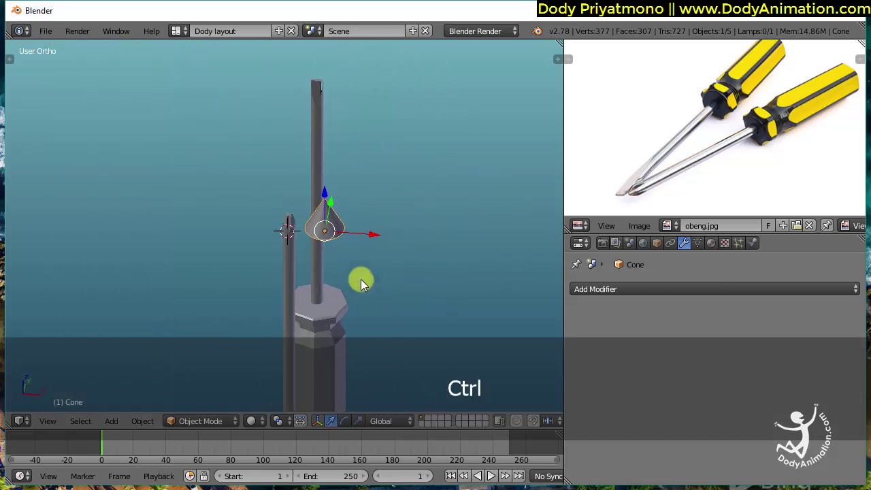
pyautogui.press('Delete')
pyautogui.click(377, 243)
# Move both screwdrivers along Y so they stand about evenly on either side of the grid's centre.
pyautogui.keyDown('ctrl'); pyautogui.keyDown('alt'); pyautogui.moveTo(374, 215); pyautogui.dragTo(318, 308); pyautogui.keyUp('alt'); pyautogui.keyUp('ctrl')
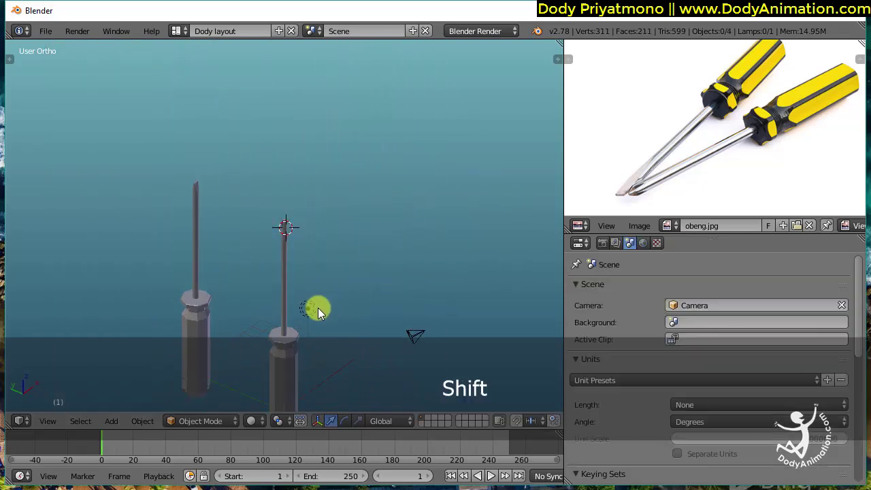
pyautogui.keyDown('shift'); pyautogui.moveTo(318, 307); pyautogui.dragTo(431, 242, button='middle'); pyautogui.keyUp('shift')
pyautogui.rightClick(352, 237)
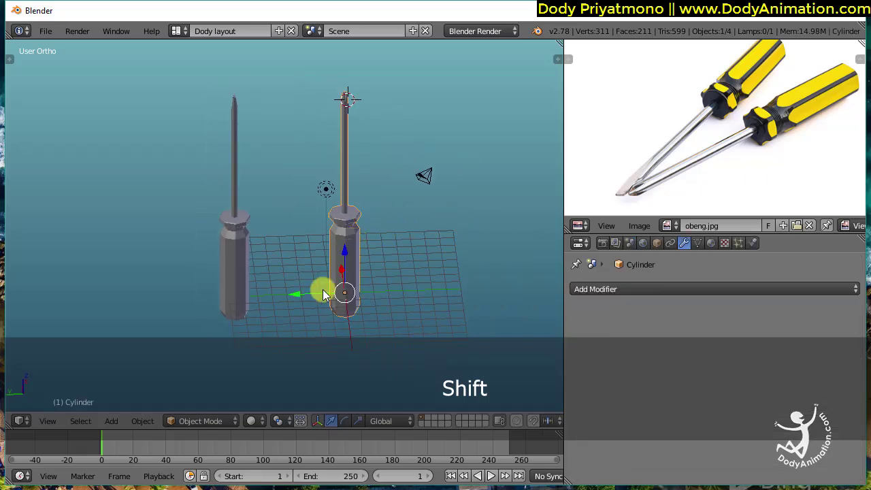
pyautogui.moveTo(324, 294); pyautogui.dragTo(385, 282)
pyautogui.rightClick(220, 266)
pyautogui.moveTo(204, 296); pyautogui.dragTo(246, 294)
pyautogui.keyDown('alt'); pyautogui.moveTo(383, 310); pyautogui.dragTo(388, 295); pyautogui.keyUp('alt')
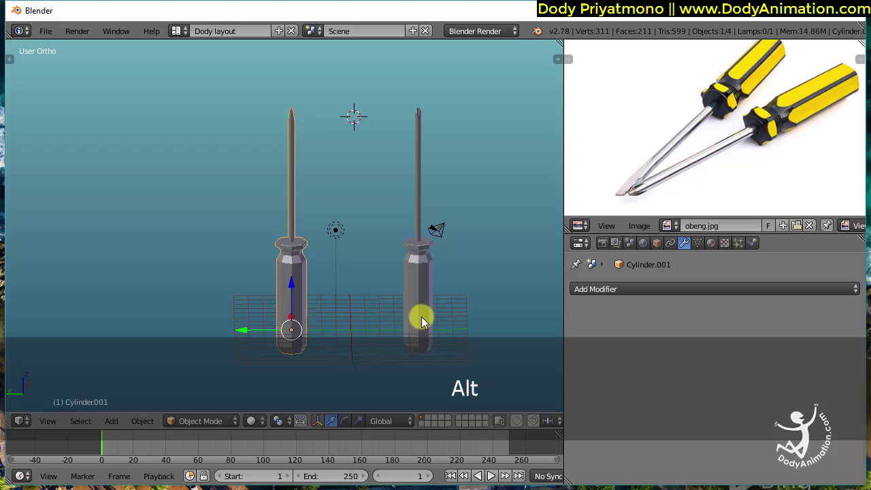
pyautogui.scroll(-1, 422, 316)
# Create a material named kuning on the flat-tip screwdriver and set its diffuse colour to golden yellow.
pyautogui.click(711, 243)
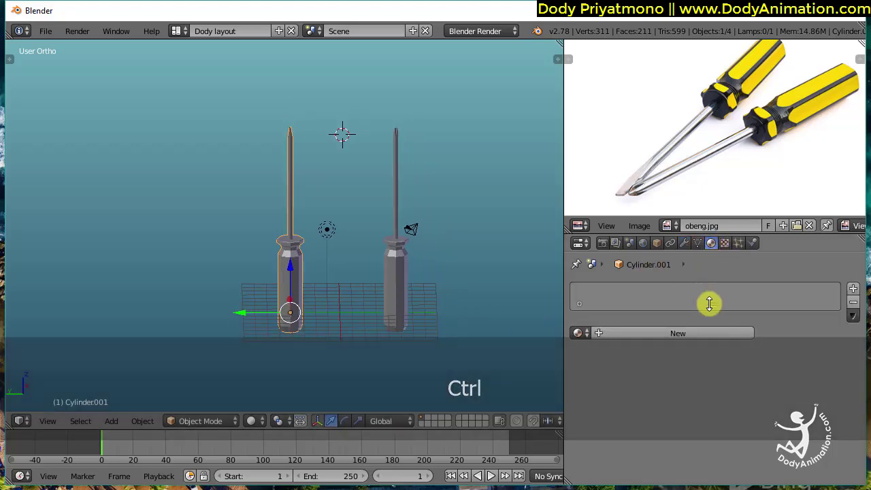
pyautogui.click(691, 334)
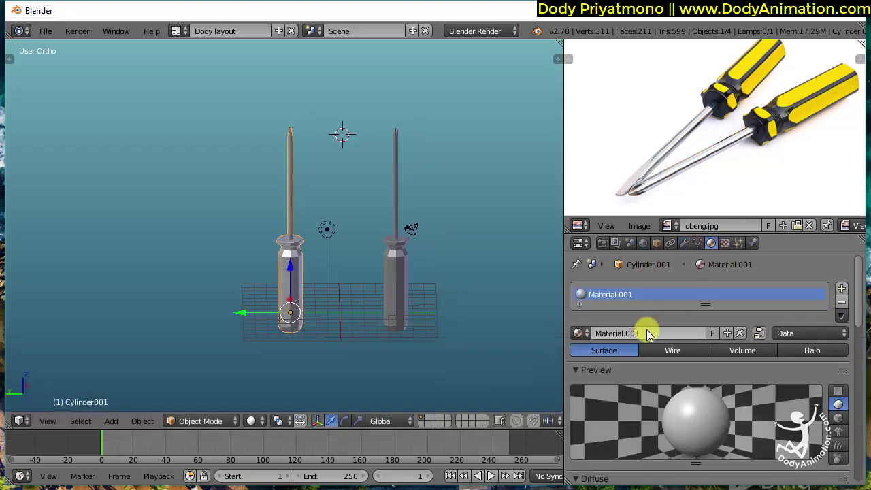
pyautogui.click(649, 333)
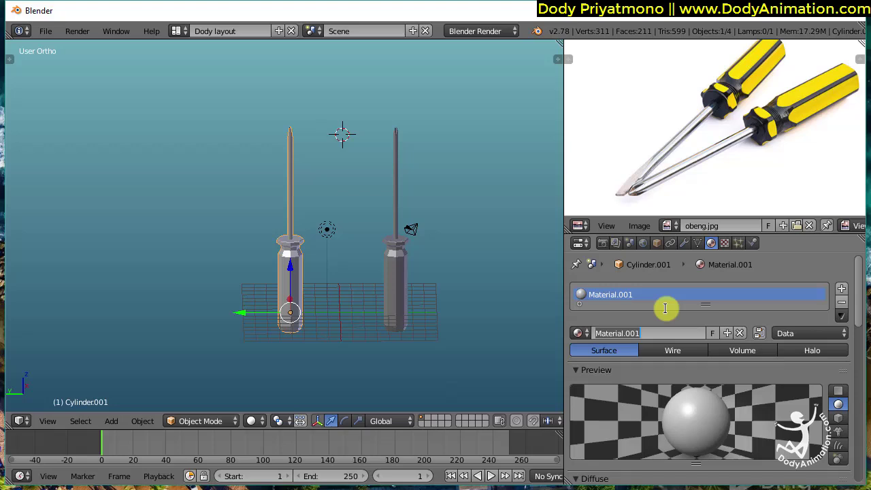
pyautogui.write('kuning')
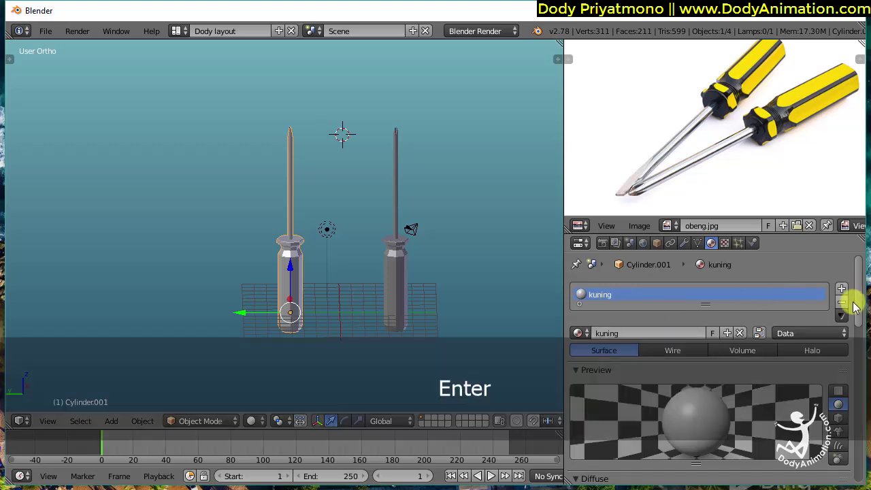
pyautogui.scroll(-2, 778, 311)
pyautogui.click(614, 314)
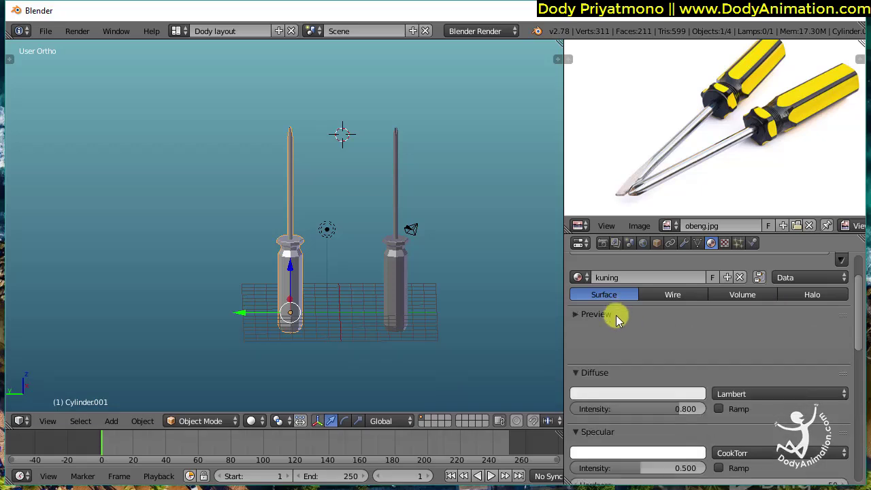
pyautogui.click(645, 352)
pyautogui.moveTo(597, 242); pyautogui.dragTo(599, 254)
pyautogui.scroll(3, 850, 321)
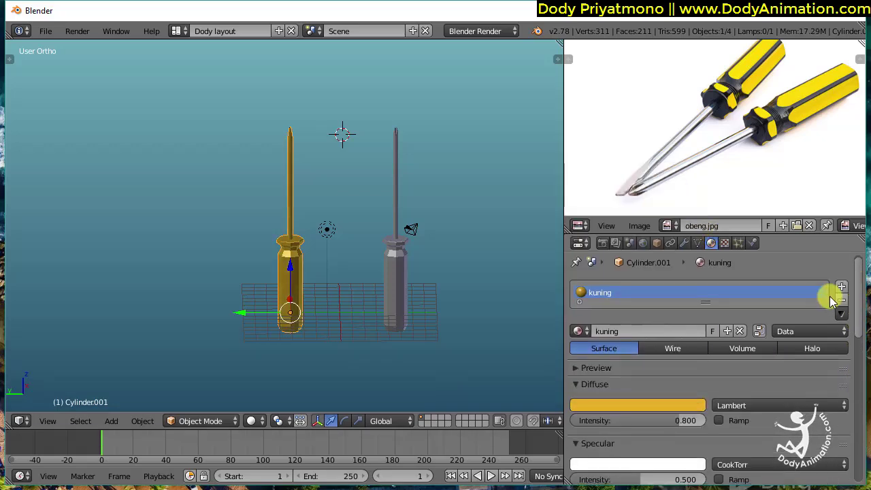
# Add a second material named hitam to the flat-tip screwdriver with a near-black diffuse colour, about 0.015 in R, G and B.
pyautogui.click(841, 289)
pyautogui.click(619, 362)
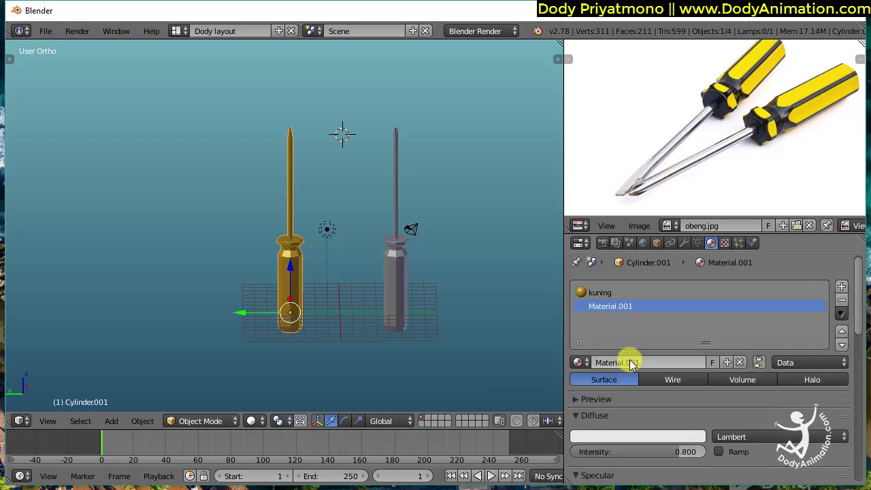
pyautogui.write('kitam')
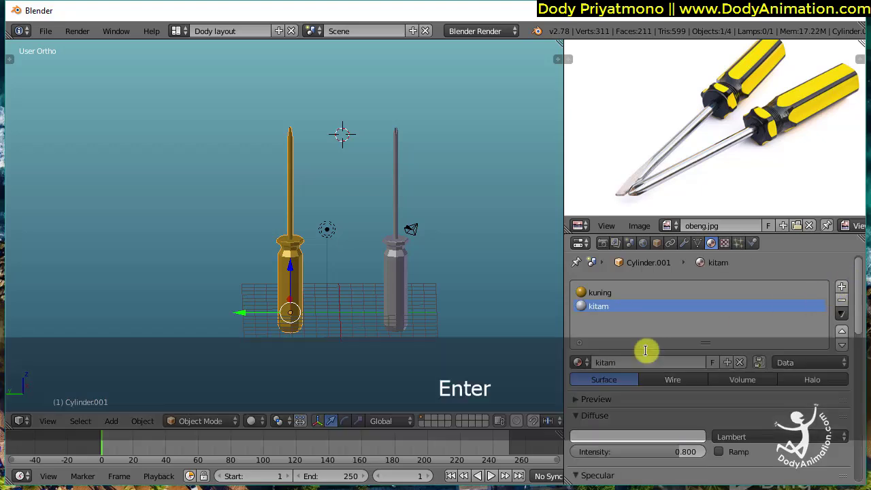
pyautogui.click(609, 362)
pyautogui.write('kit')
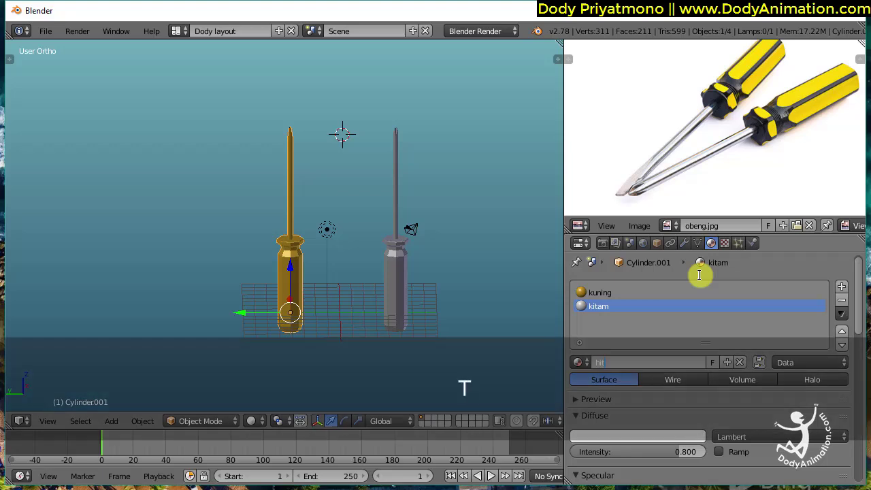
pyautogui.click(650, 436)
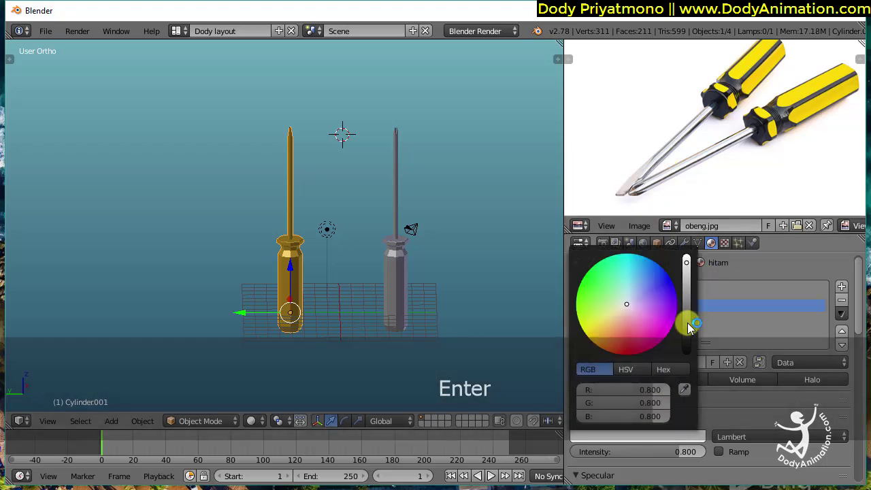
pyautogui.moveTo(688, 324); pyautogui.dragTo(687, 340)
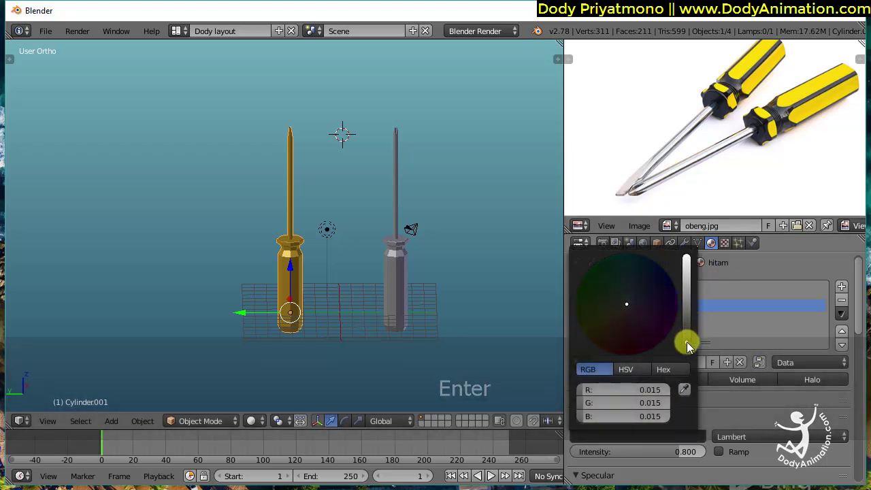
# Add a third material named chrome to the flat-tip screwdriver and darken its diffuse colour to medium grey.
pyautogui.click(842, 287)
pyautogui.click(642, 363)
pyautogui.doubleClick(642, 363)
pyautogui.write('chrome')
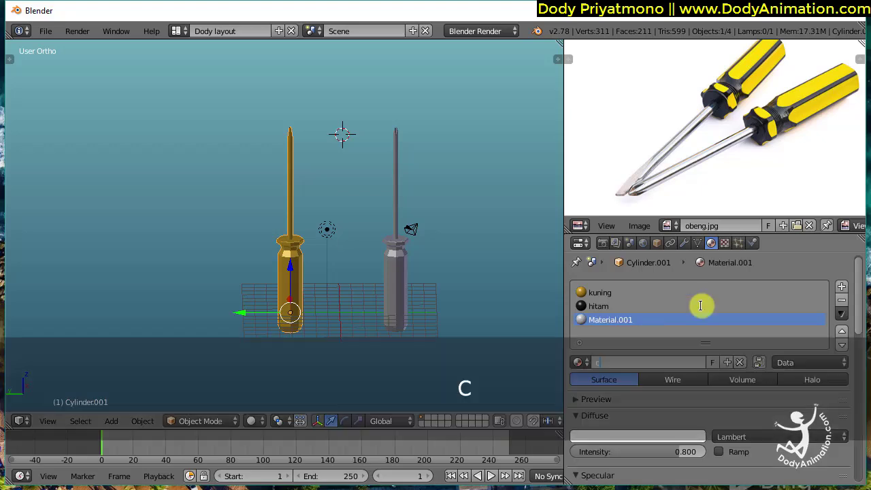
pyautogui.click(666, 436)
pyautogui.moveTo(690, 332); pyautogui.dragTo(691, 294)
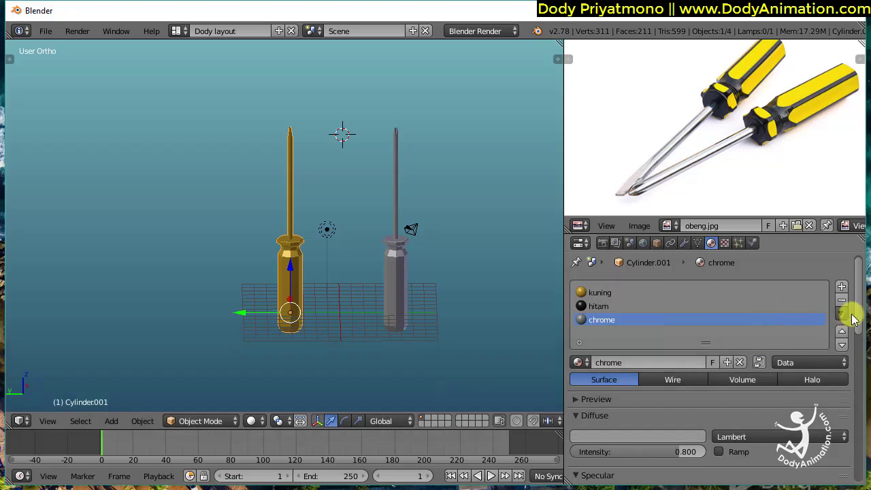
pyautogui.moveTo(858, 312); pyautogui.dragTo(857, 311)
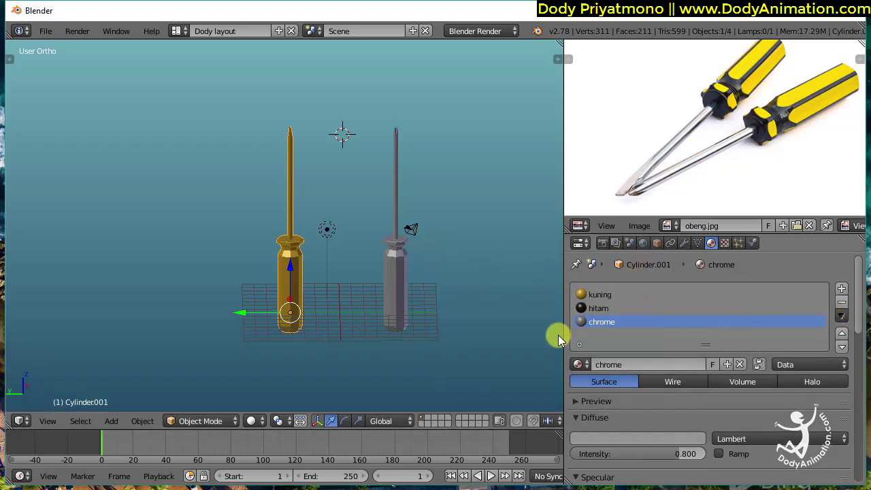
# Select the flat-tip screwdriver's whole linked shaft in Edit Mode and assign the chrome material to it.
pyautogui.keyDown('ctrl'); pyautogui.moveTo(318, 260); pyautogui.dragTo(299, 250, button='middle'); pyautogui.keyUp('ctrl')
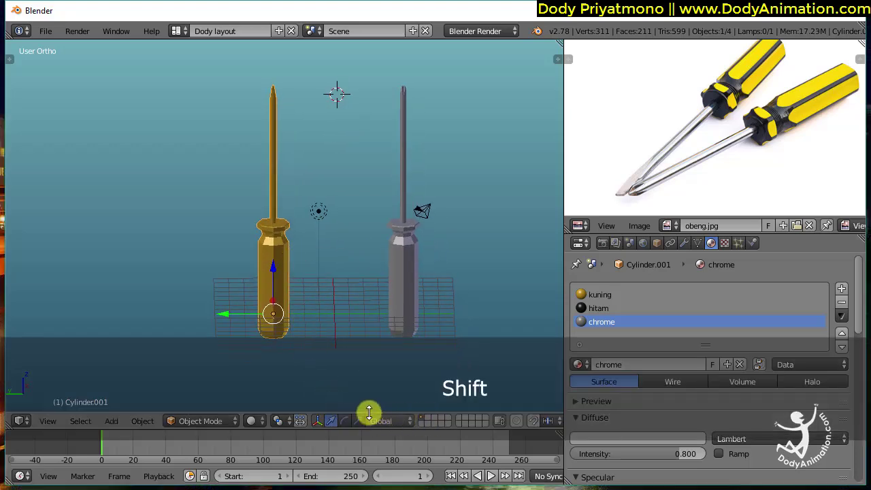
pyautogui.click(223, 426)
pyautogui.click(224, 389)
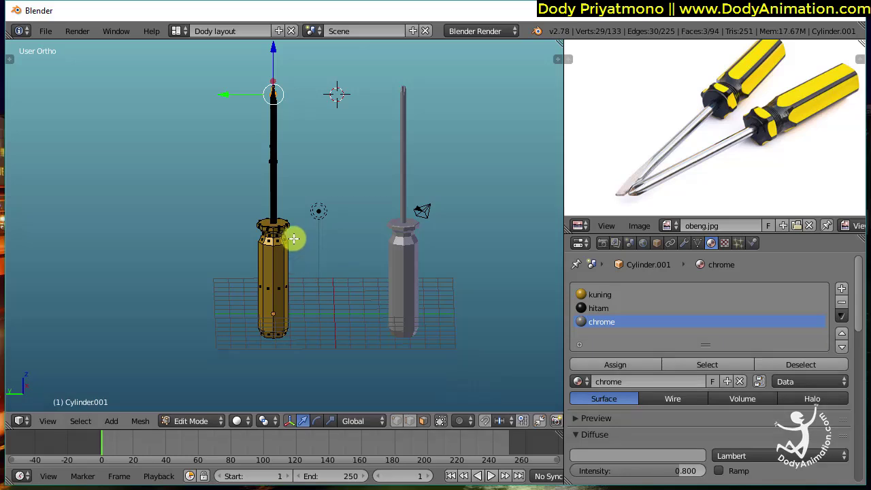
pyautogui.press('a')
pyautogui.moveTo(282, 198)
pyautogui.keyDown('ctrl'); pyautogui.mouseDown(button='middle')
pyautogui.moveTo(286, 168)
pyautogui.moveTo(282, 296)
pyautogui.moveTo(272, 193)
pyautogui.mouseUp(button='middle'); pyautogui.keyUp('ctrl')
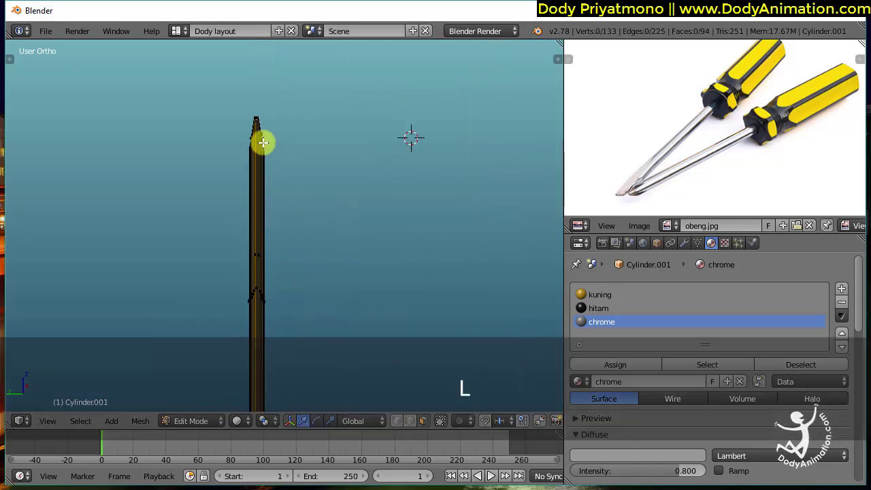
pyautogui.press('l')
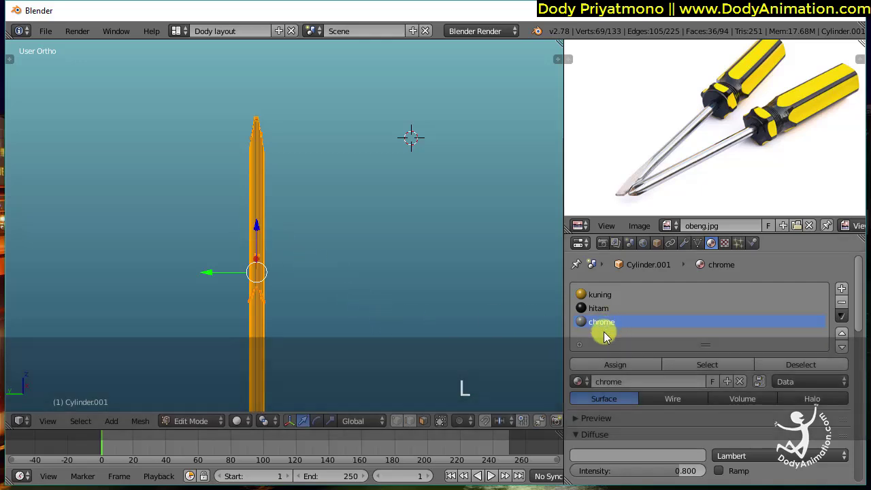
pyautogui.click(616, 364)
pyautogui.keyDown('shift'); pyautogui.moveTo(343, 358); pyautogui.dragTo(346, 239, button='middle'); pyautogui.keyUp('shift')
pyautogui.press('a')
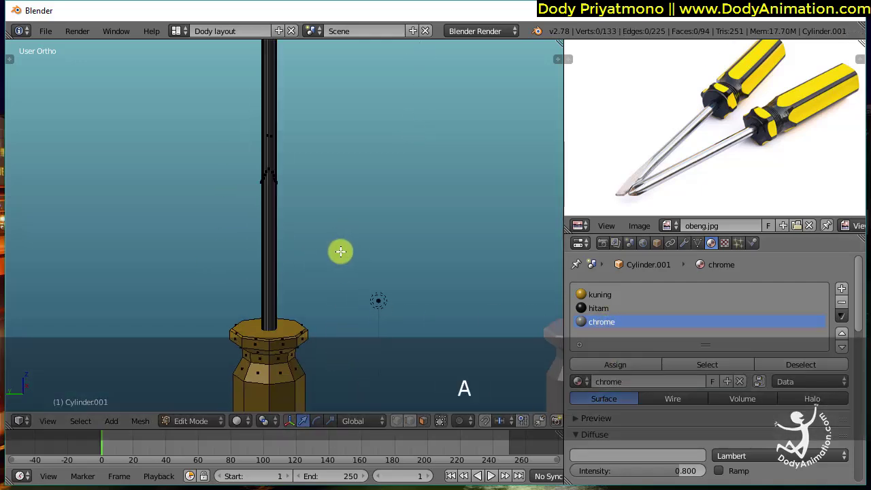
pyautogui.press('Tab')
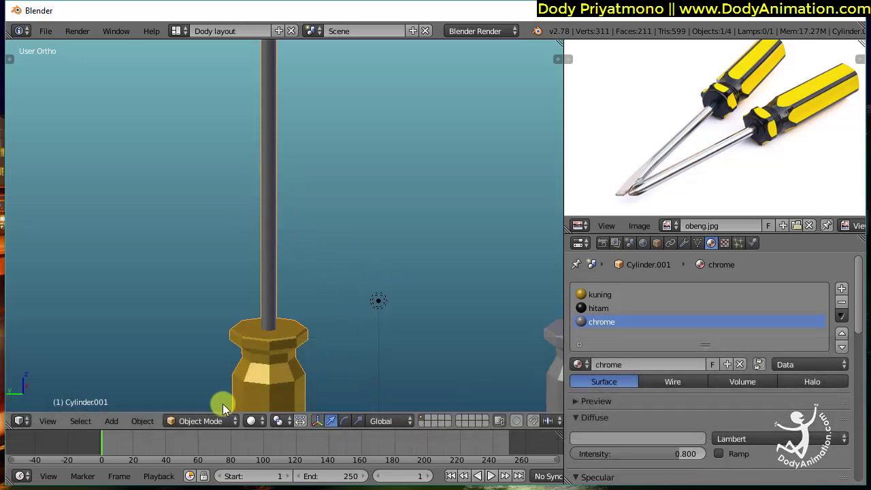
# Select every other lengthwise face loop around the flat-tip screwdriver's handle and assign the hitam material to them.
pyautogui.click(207, 421)
pyautogui.click(205, 386)
pyautogui.keyDown('shift'); pyautogui.moveTo(342, 354); pyautogui.dragTo(425, 260, button='middle'); pyautogui.keyUp('shift')
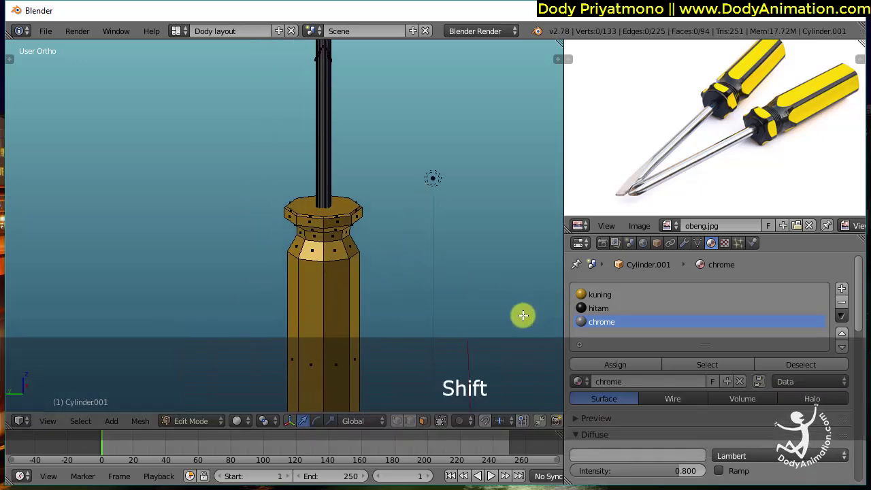
pyautogui.scroll(2, 351, 252)
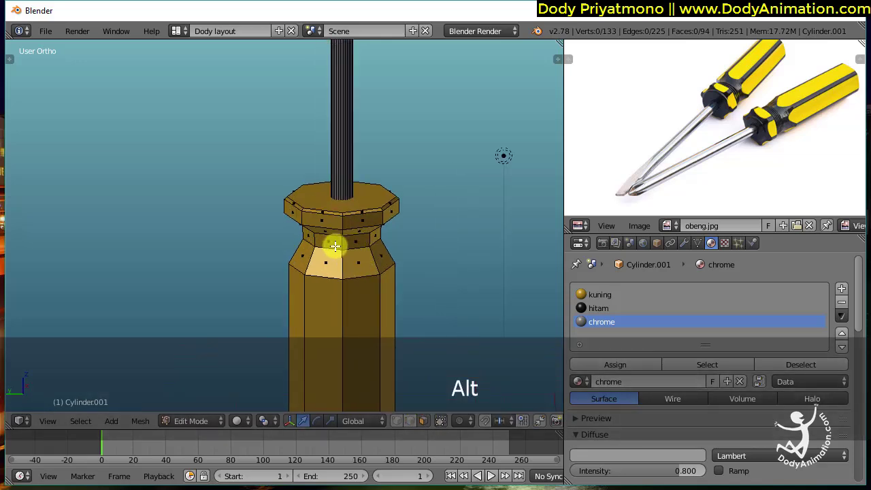
pyautogui.keyDown('alt'); pyautogui.rightClick(334, 244); pyautogui.keyUp('alt')
pyautogui.keyDown('shift'); pyautogui.moveTo(368, 256); pyautogui.dragTo(354, 229, button='middle'); pyautogui.keyUp('shift')
pyautogui.keyDown('alt'); pyautogui.rightClick(355, 215); pyautogui.keyUp('alt')
pyautogui.keyDown('shift'); pyautogui.moveTo(407, 227); pyautogui.dragTo(126, 247, button='middle'); pyautogui.keyUp('shift')
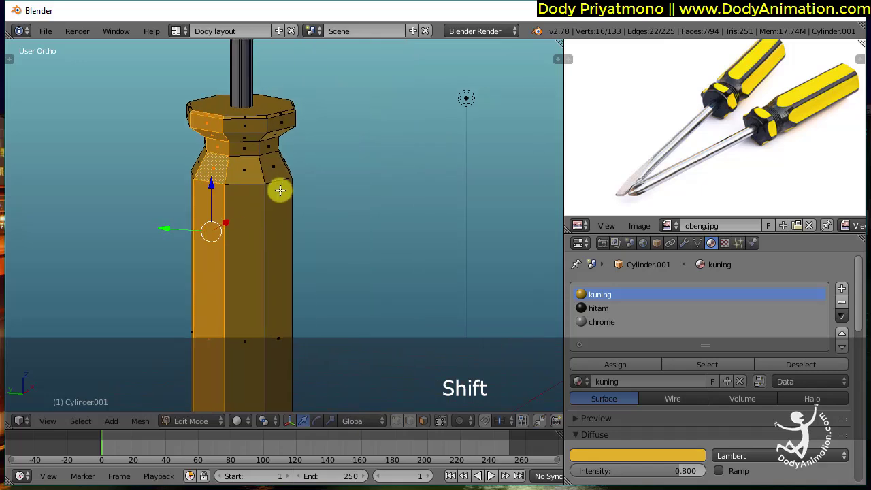
pyautogui.keyDown('alt'); pyautogui.keyDown('shift'); pyautogui.rightClick(280, 190); pyautogui.keyUp('shift'); pyautogui.keyUp('alt')
pyautogui.keyDown('shift'); pyautogui.moveTo(379, 200); pyautogui.dragTo(460, 304, button='middle'); pyautogui.keyUp('shift')
pyautogui.moveTo(507, 287); pyautogui.dragTo(221, 244, button='middle')
pyautogui.keyDown('alt'); pyautogui.keyDown('shift'); pyautogui.rightClick(331, 193); pyautogui.keyUp('shift'); pyautogui.keyUp('alt')
pyautogui.moveTo(339, 196); pyautogui.dragTo(408, 259, button='middle')
pyautogui.keyDown('alt'); pyautogui.keyDown('shift'); pyautogui.rightClick(409, 270); pyautogui.keyUp('shift'); pyautogui.keyUp('alt')
pyautogui.click(603, 309)
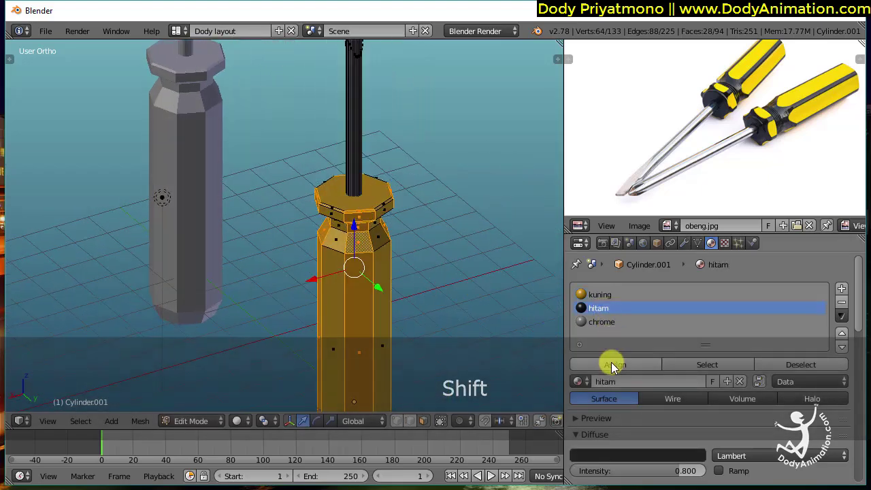
pyautogui.click(611, 364)
pyautogui.press('a')
pyautogui.scroll(-5, 404, 268)
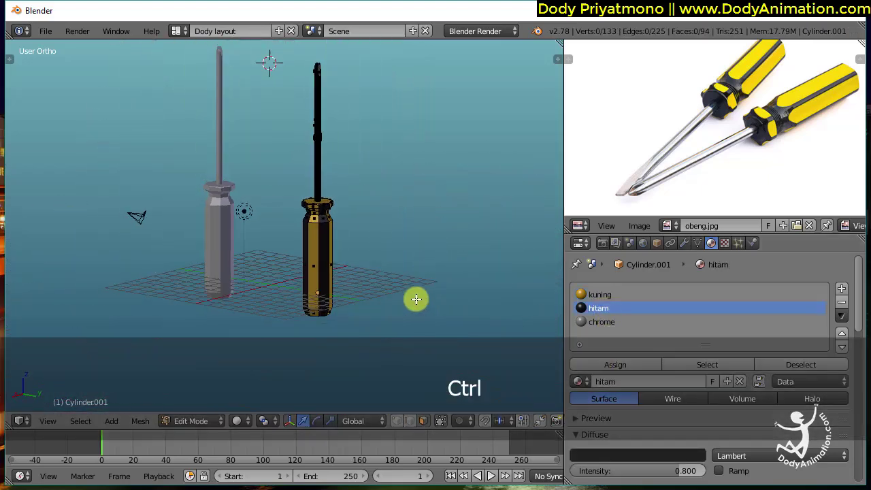
pyautogui.press('Tab')
# Give the cross-cut screwdriver the existing chrome material.
pyautogui.moveTo(348, 277); pyautogui.dragTo(421, 280, button='middle')
pyautogui.keyDown('shift'); pyautogui.moveTo(333, 255); pyautogui.dragTo(448, 299, button='middle'); pyautogui.keyUp('shift')
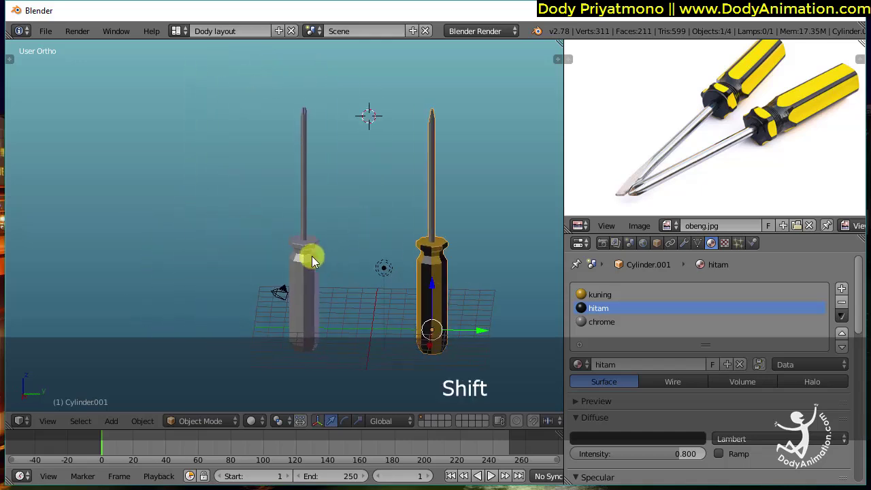
pyautogui.rightClick(311, 260)
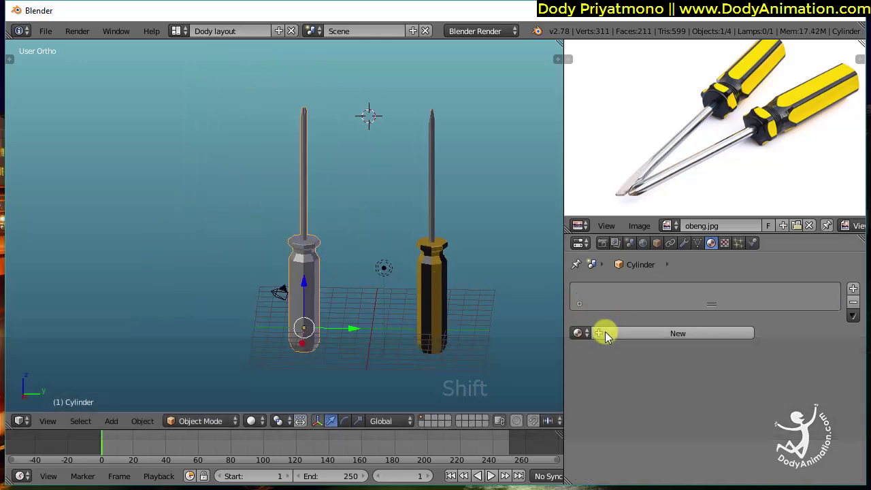
pyautogui.keyDown('alt'); pyautogui.moveTo(413, 316); pyautogui.dragTo(232, 398); pyautogui.keyUp('alt')
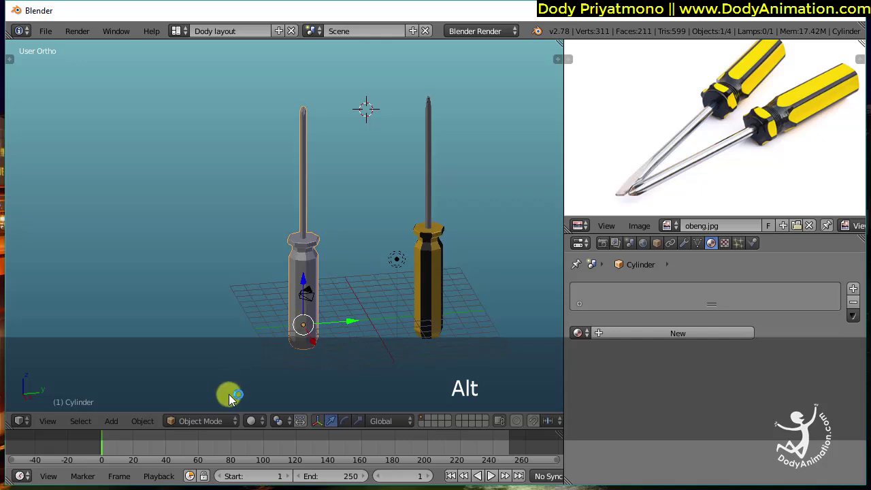
pyautogui.click(578, 333)
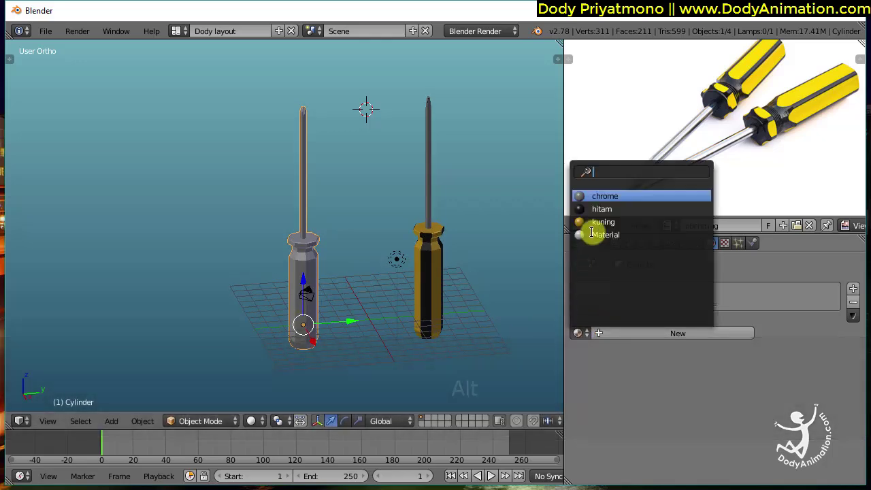
pyautogui.click(578, 333)
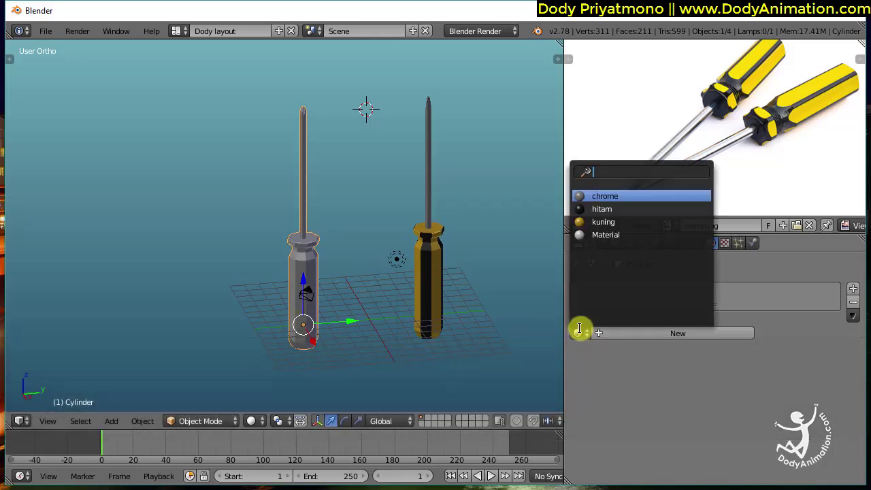
pyautogui.click(604, 196)
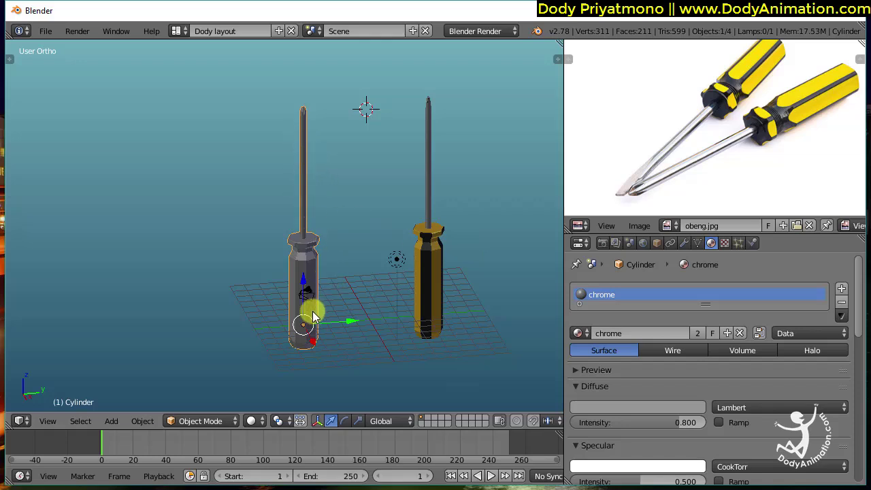
# Add a second material slot with the existing kuning material and assign it to the cross-cut screwdriver's whole linked handle.
pyautogui.click(200, 421)
pyautogui.click(187, 389)
pyautogui.keyDown('ctrl'); pyautogui.moveTo(354, 326); pyautogui.dragTo(329, 286, button='middle'); pyautogui.keyUp('ctrl')
pyautogui.press('l')
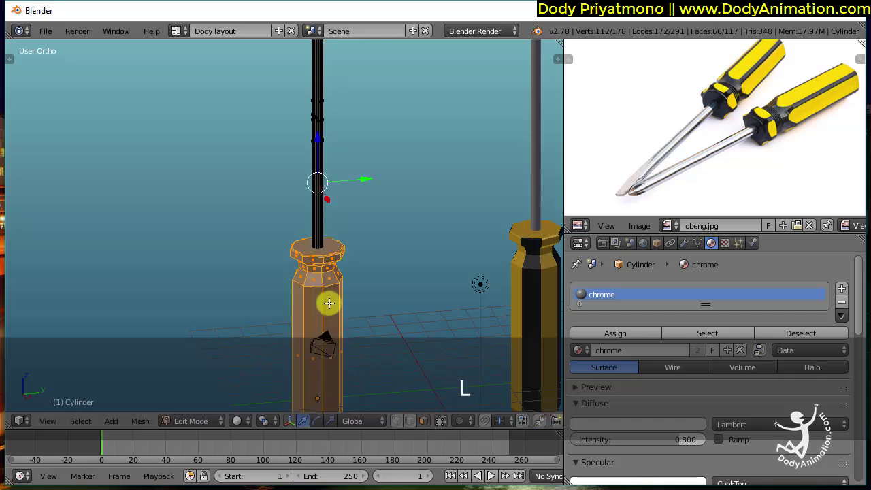
pyautogui.click(842, 288)
pyautogui.click(579, 380)
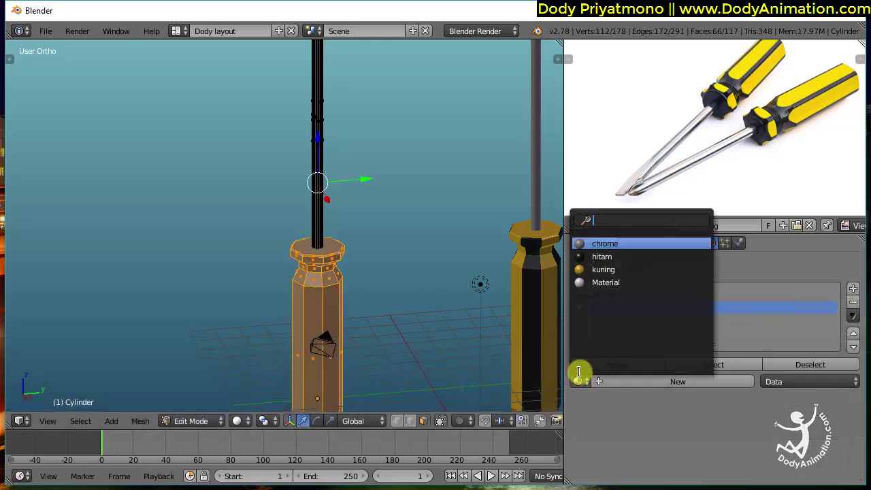
pyautogui.click(595, 271)
pyautogui.click(616, 365)
pyautogui.press('a')
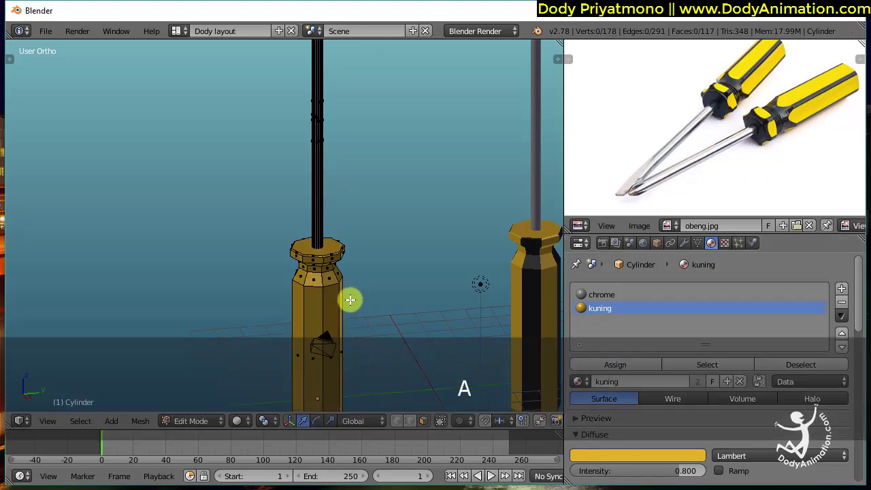
pyautogui.keyDown('shift'); pyautogui.moveTo(351, 329); pyautogui.dragTo(333, 205, button='middle'); pyautogui.keyUp('shift')
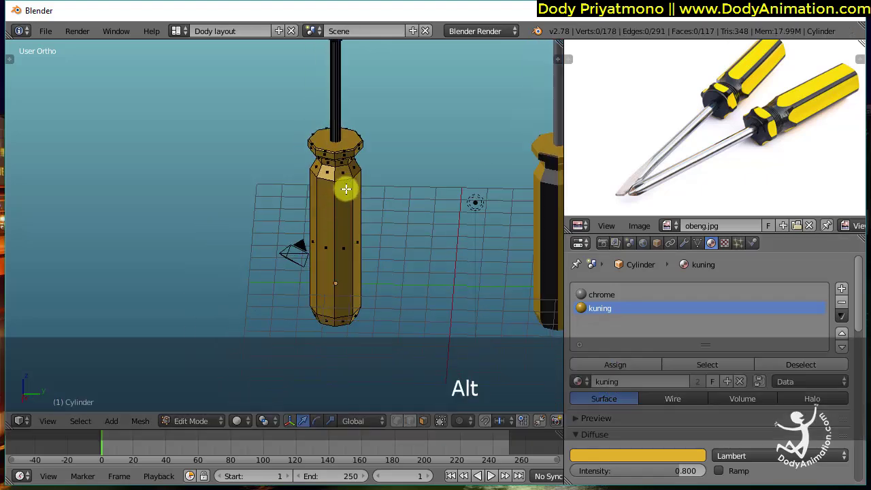
# Select every other lengthwise face loop around the cross-cut screwdriver's handle, four loops in total.
pyautogui.keyDown('alt'); pyautogui.rightClick(344, 179); pyautogui.keyUp('alt')
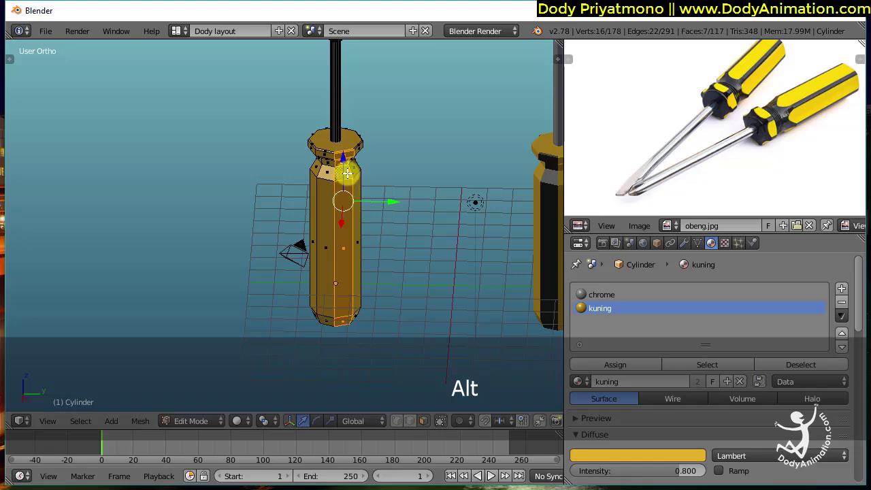
pyautogui.moveTo(348, 174); pyautogui.dragTo(294, 231, button='middle')
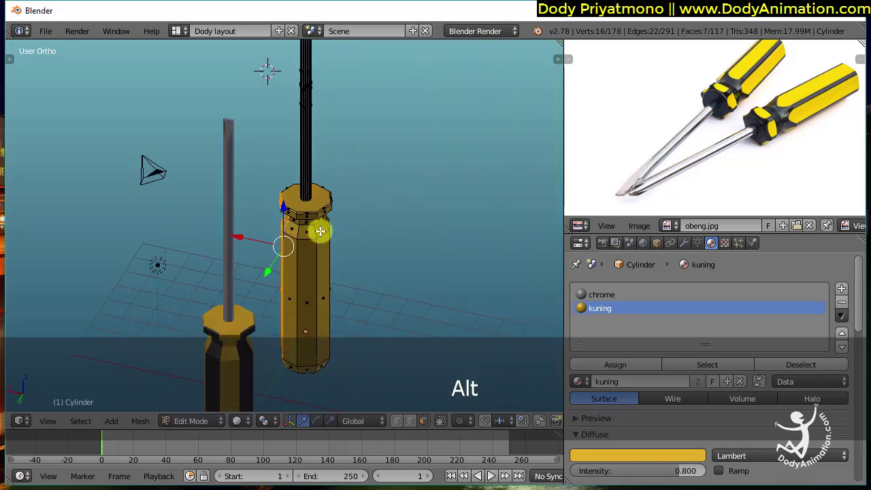
pyautogui.keyDown('alt'); pyautogui.keyDown('shift'); pyautogui.rightClick(308, 238); pyautogui.keyUp('shift'); pyautogui.keyUp('alt')
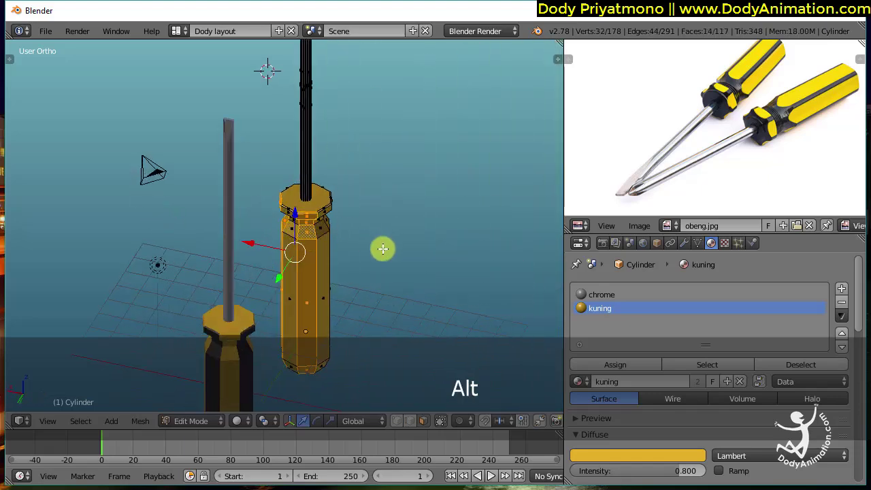
pyautogui.moveTo(384, 247); pyautogui.dragTo(249, 193, button='middle')
pyautogui.keyDown('alt'); pyautogui.keyDown('shift'); pyautogui.rightClick(232, 229); pyautogui.keyUp('shift'); pyautogui.keyUp('alt')
pyautogui.keyDown('alt'); pyautogui.keyDown('shift'); pyautogui.rightClick(253, 175); pyautogui.keyUp('shift'); pyautogui.keyUp('alt')
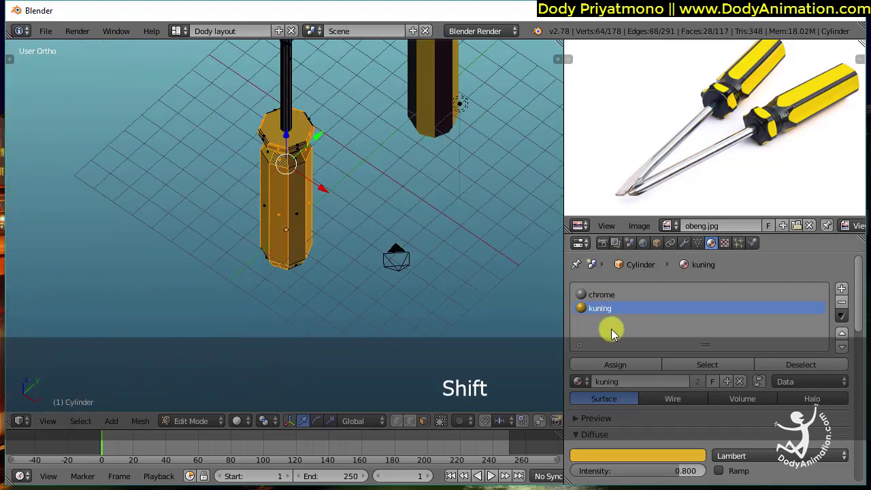
# Add a third material slot with the existing hitam material and assign it to the selected handle face loops.
pyautogui.click(841, 290)
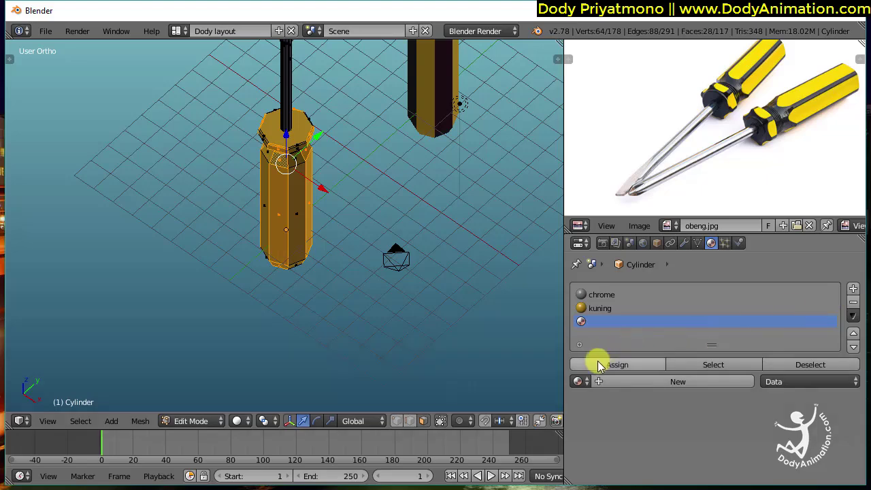
pyautogui.click(580, 381)
pyautogui.click(602, 282)
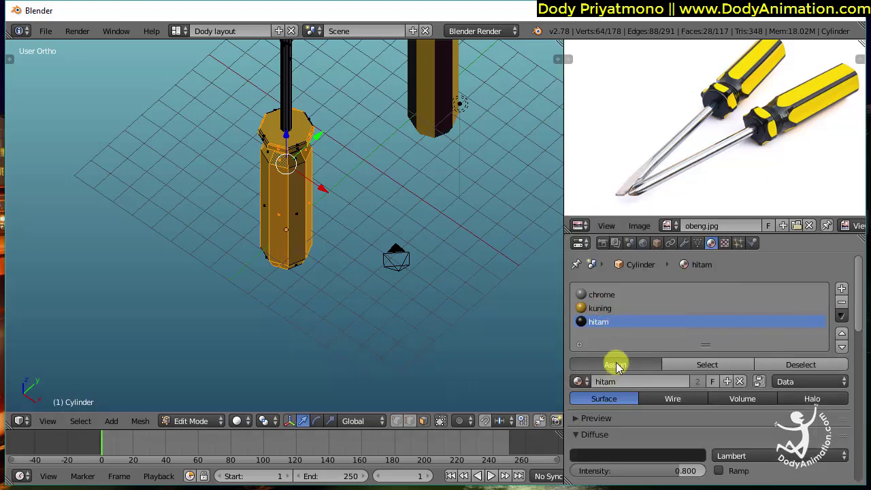
# Return to Object Mode and add the flat-tip screwdriver to the selection so both screwdrivers are selected.
pyautogui.keyDown('ctrl'); pyautogui.moveTo(346, 259); pyautogui.dragTo(239, 228, button='middle'); pyautogui.keyUp('ctrl')
pyautogui.press('Tab')
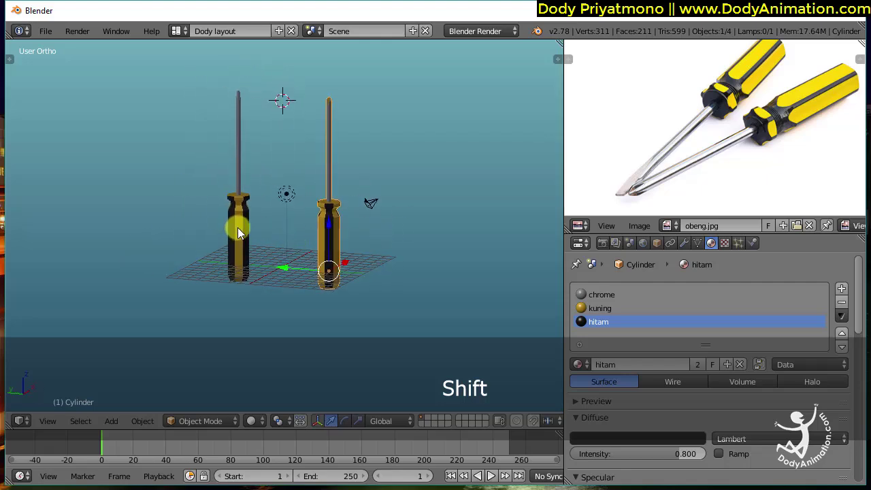
pyautogui.keyDown('shift'); pyautogui.rightClick(238, 227); pyautogui.keyUp('shift')
pyautogui.moveTo(347, 202); pyautogui.dragTo(367, 222, button='middle')
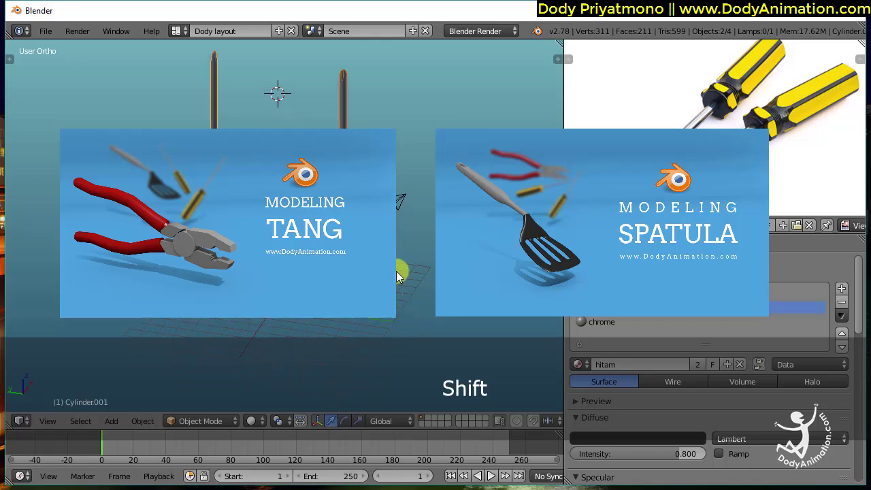